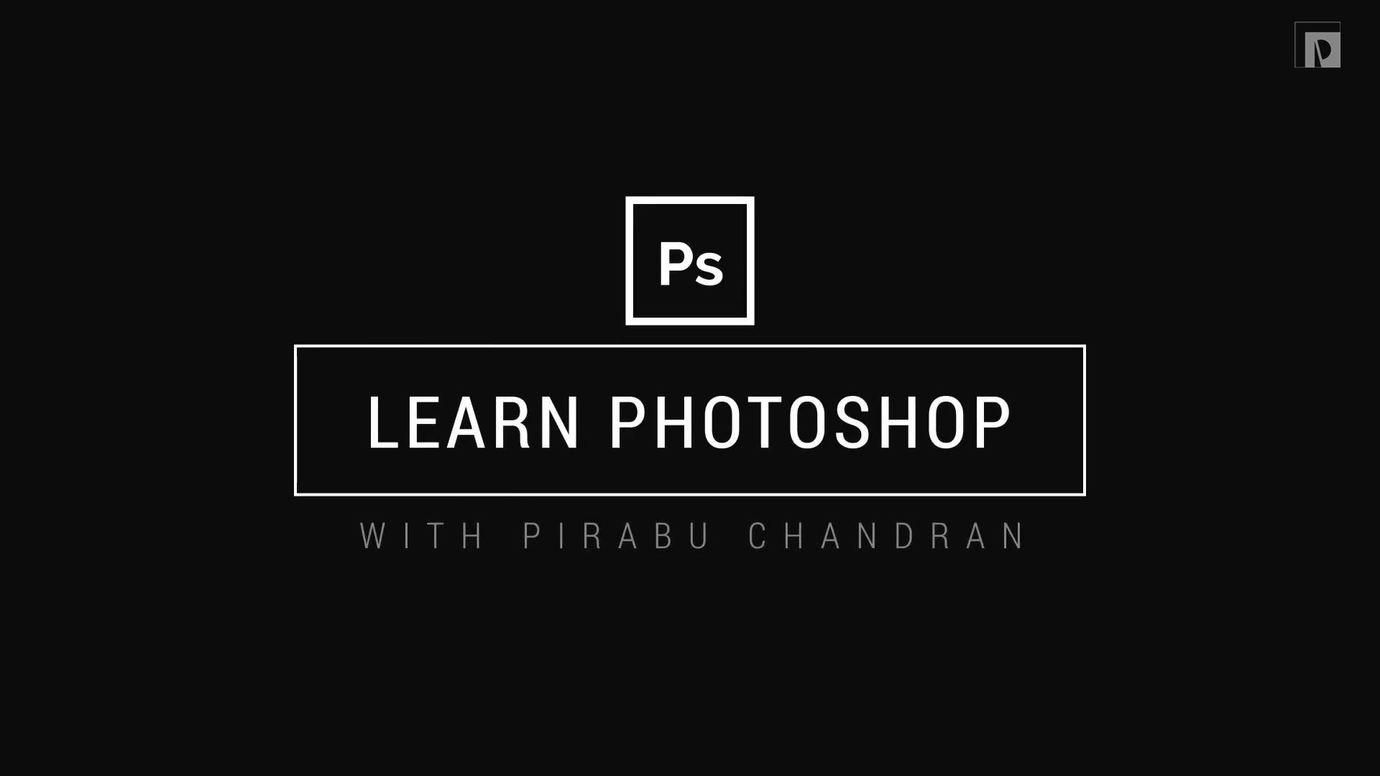
Step: Bring Photoshop to the front, showing its start screen with recent files
click(204, 756)
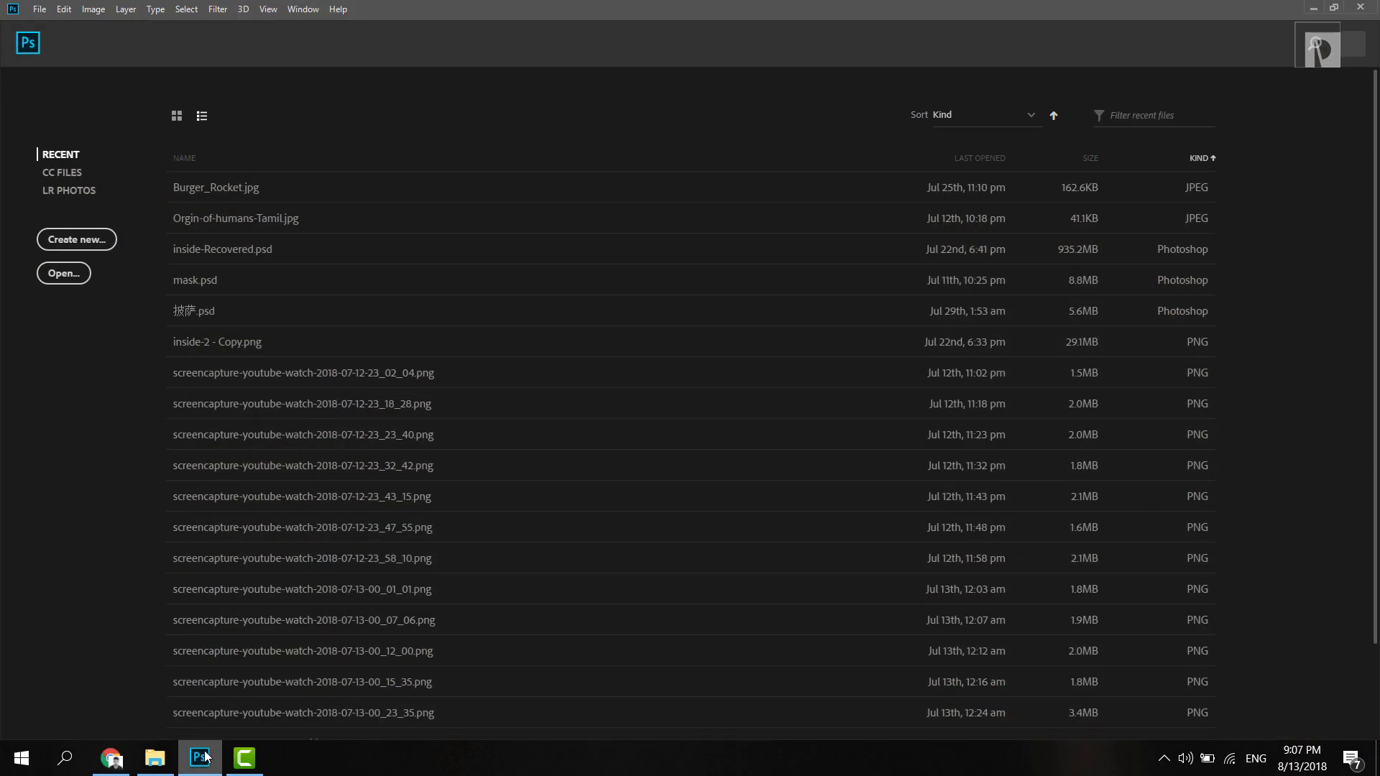
Step: Create a new 85 × 55 mm document at 300 ppi in CMYK Color
click(77, 239)
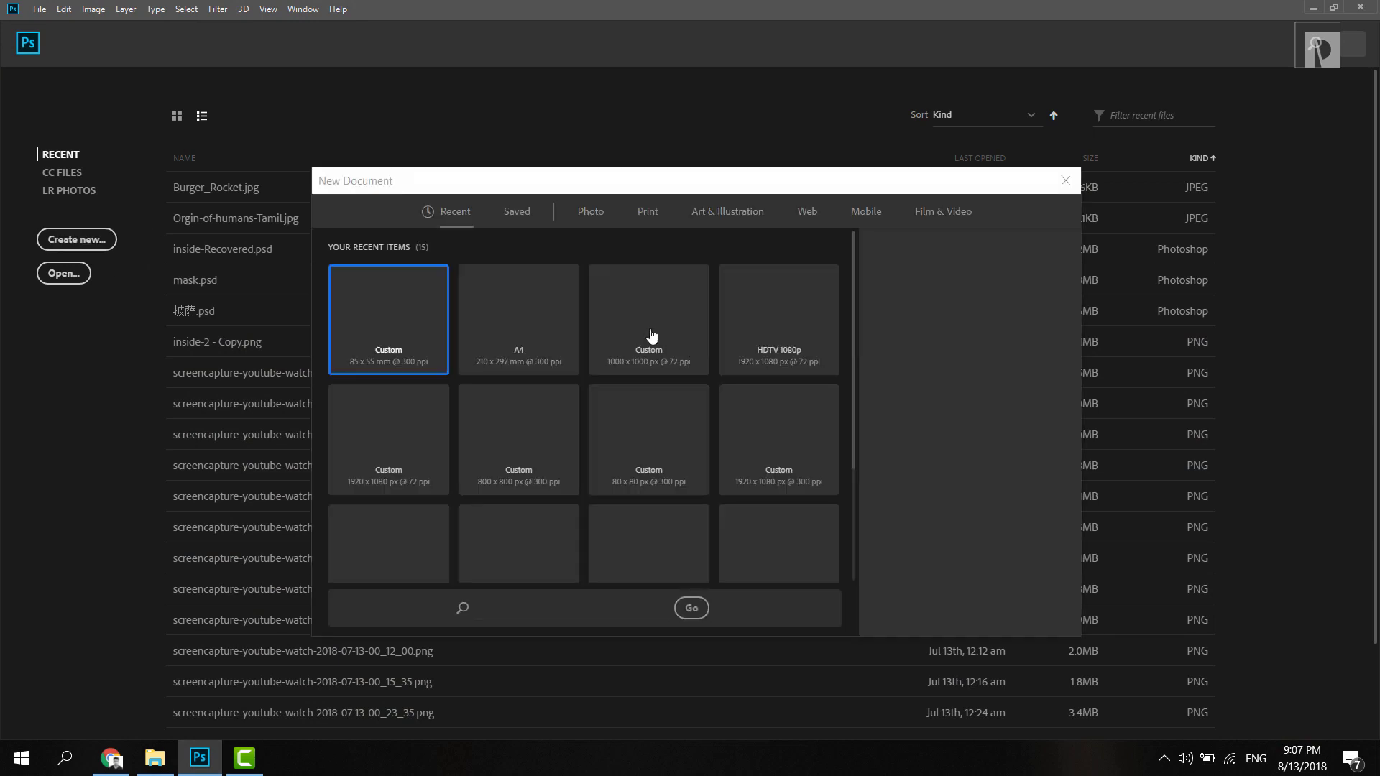
click(912, 314)
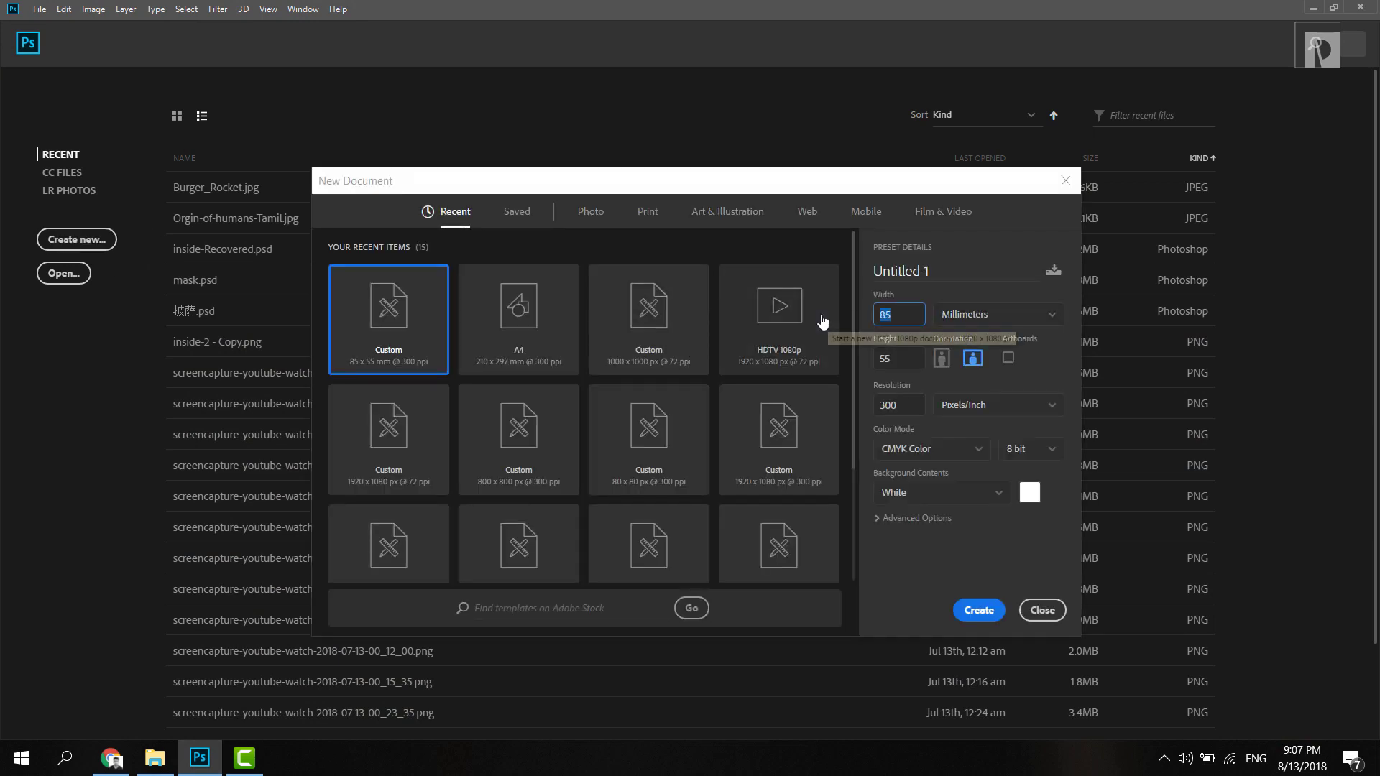
click(907, 359)
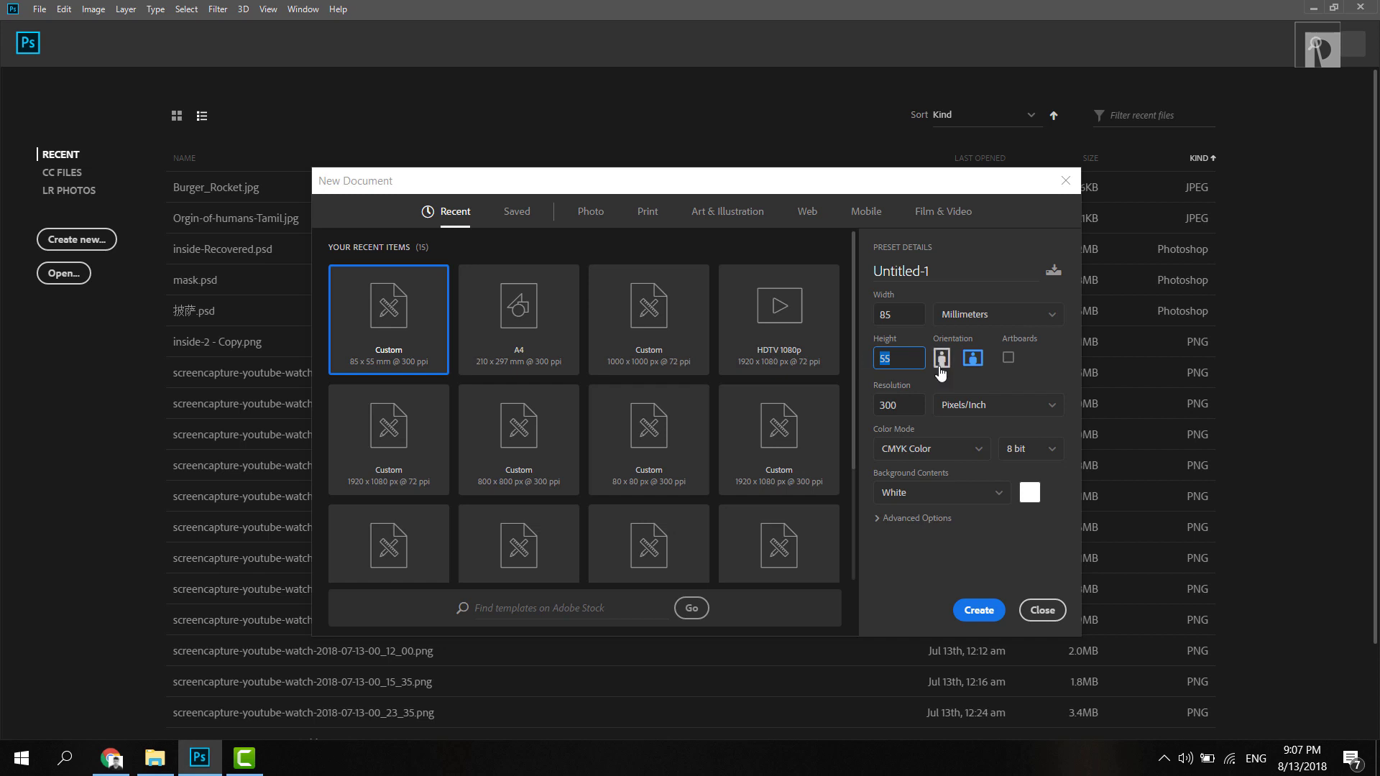
click(904, 316)
click(906, 402)
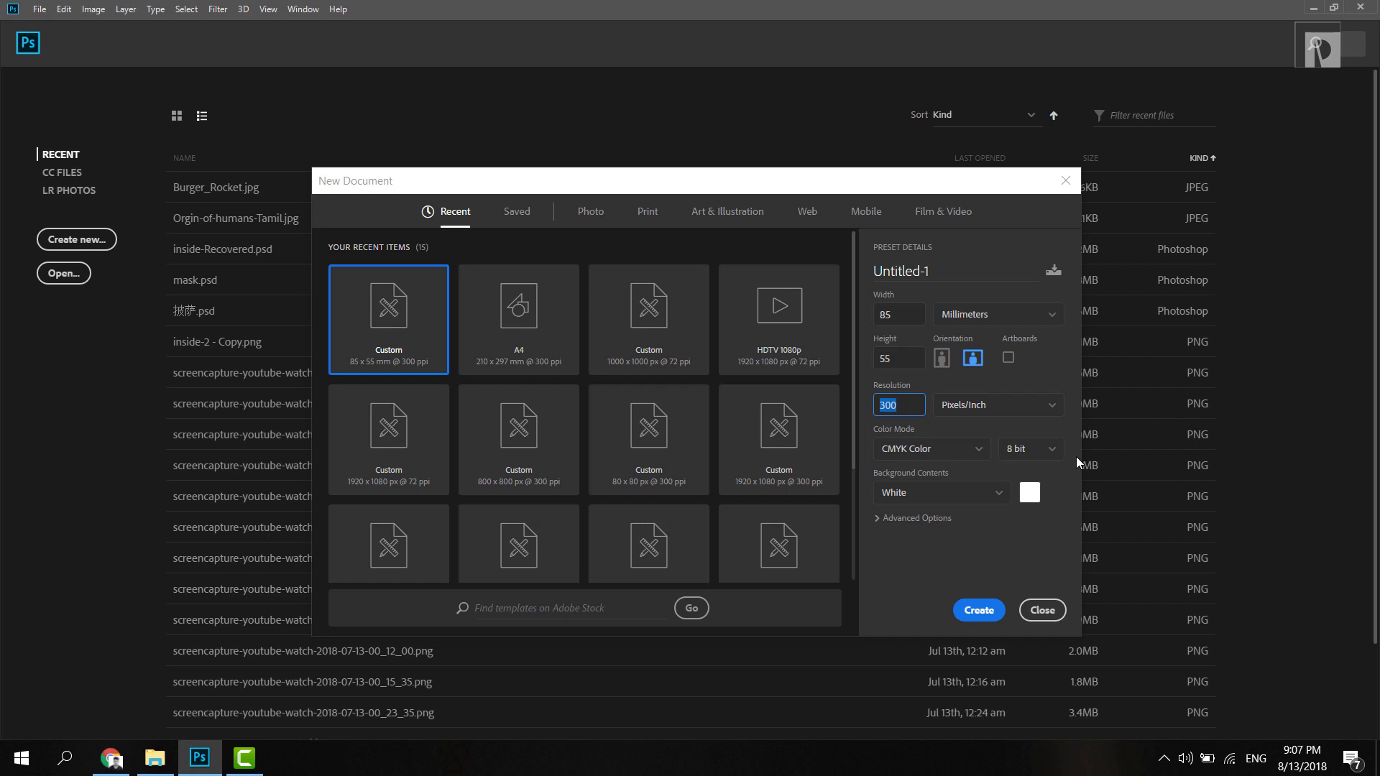
click(944, 452)
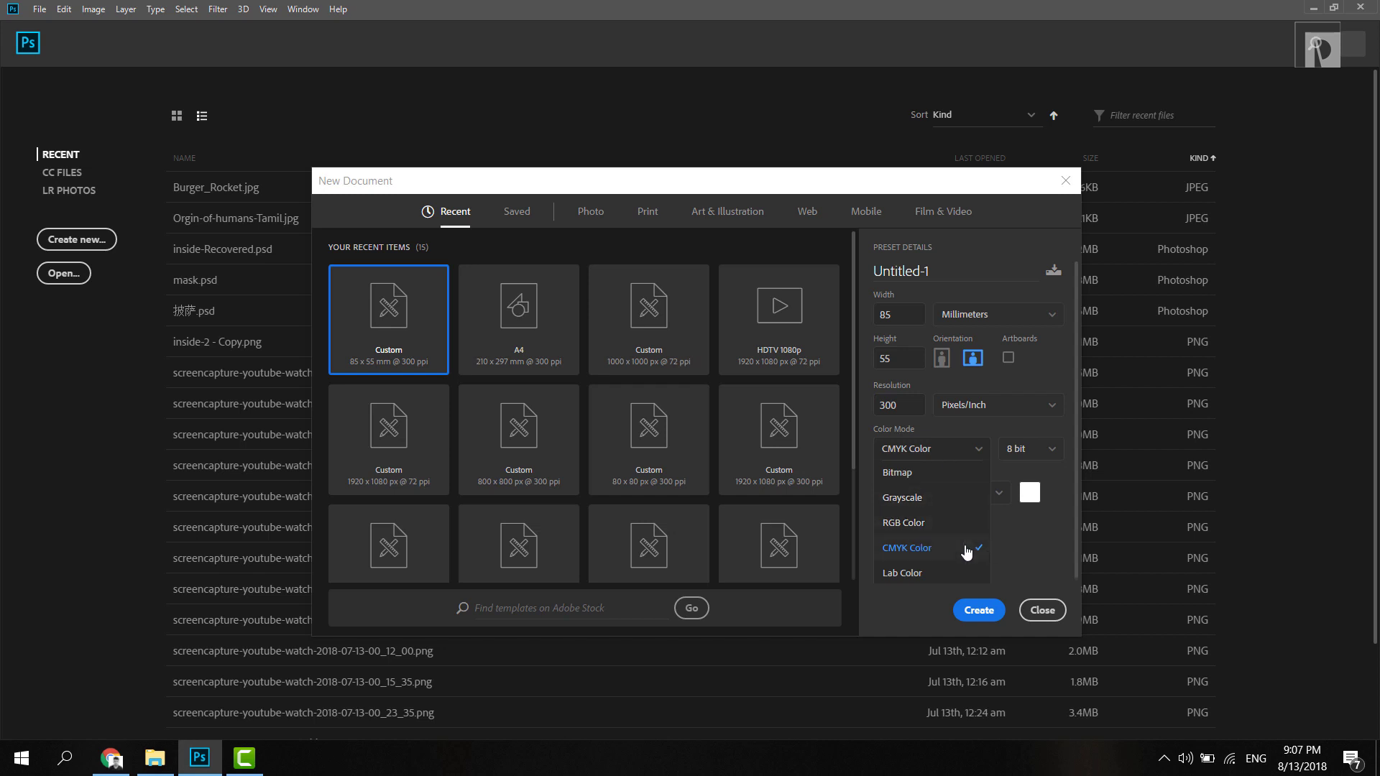
click(960, 546)
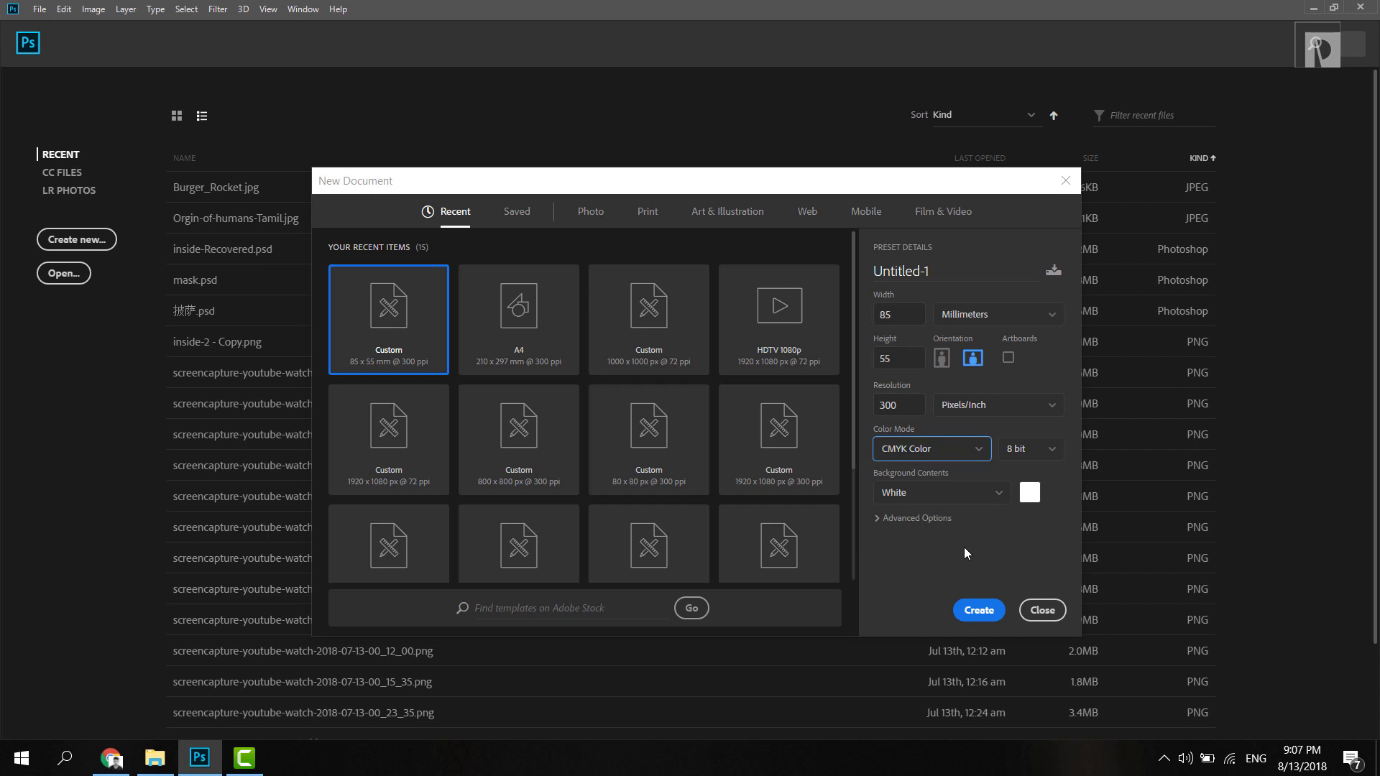
click(980, 612)
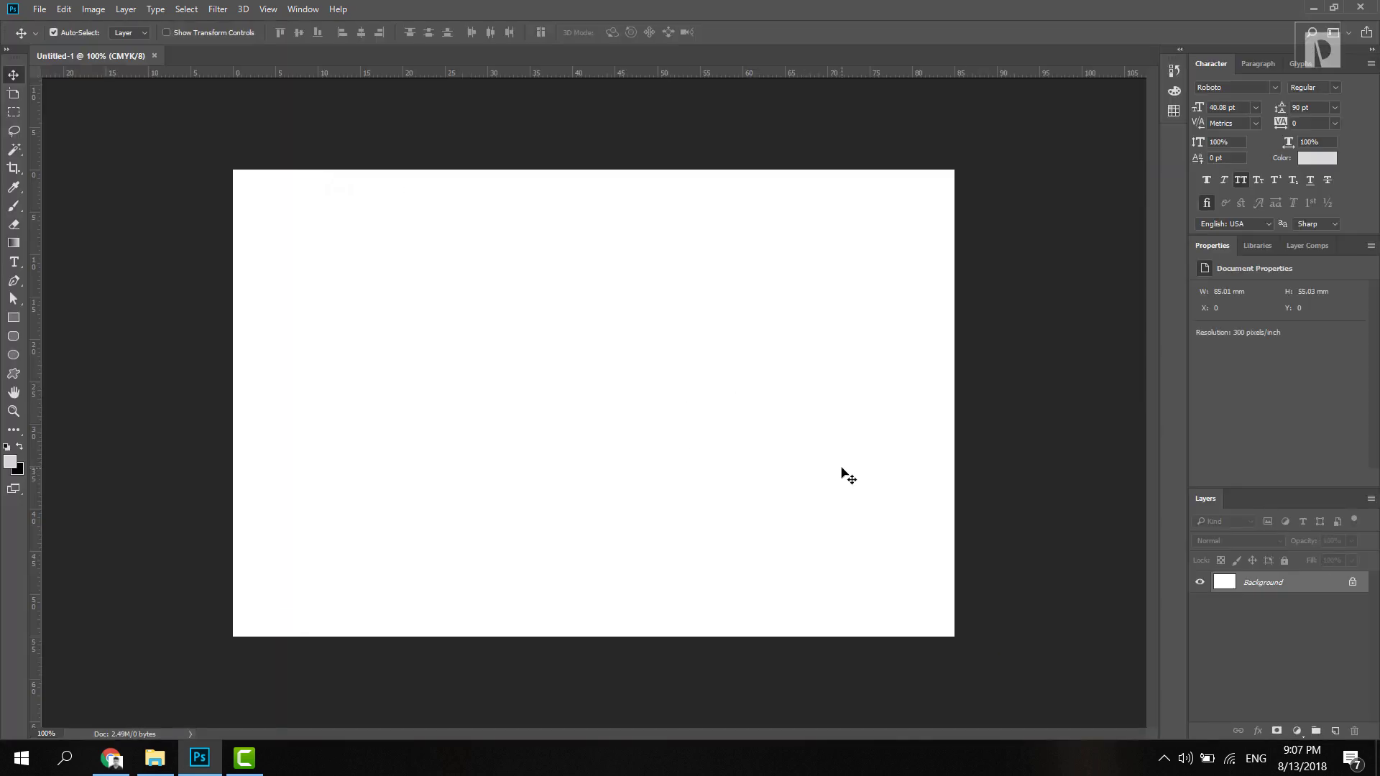
Step: Unlock the Background into Layer 0 and fill it with light grey #d5d5d5
click(1352, 583)
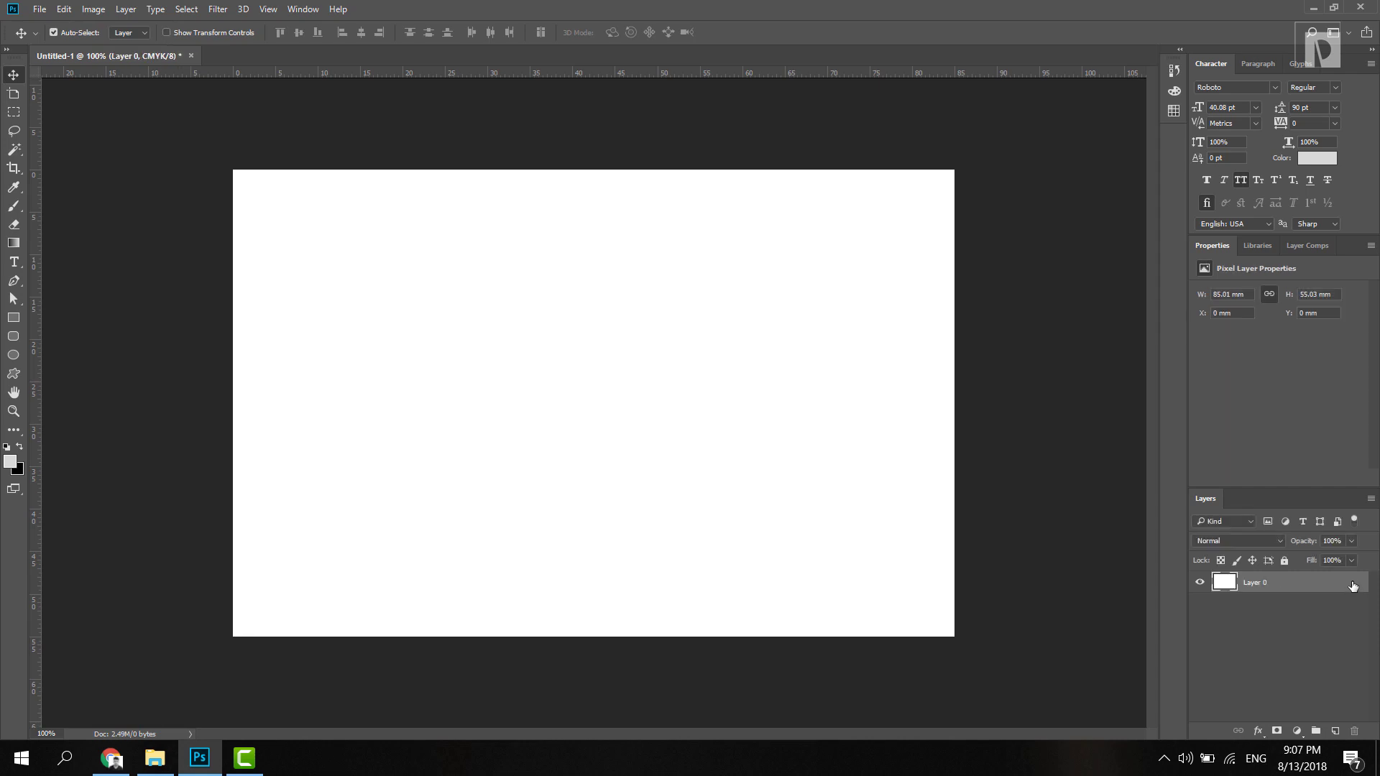
click(11, 464)
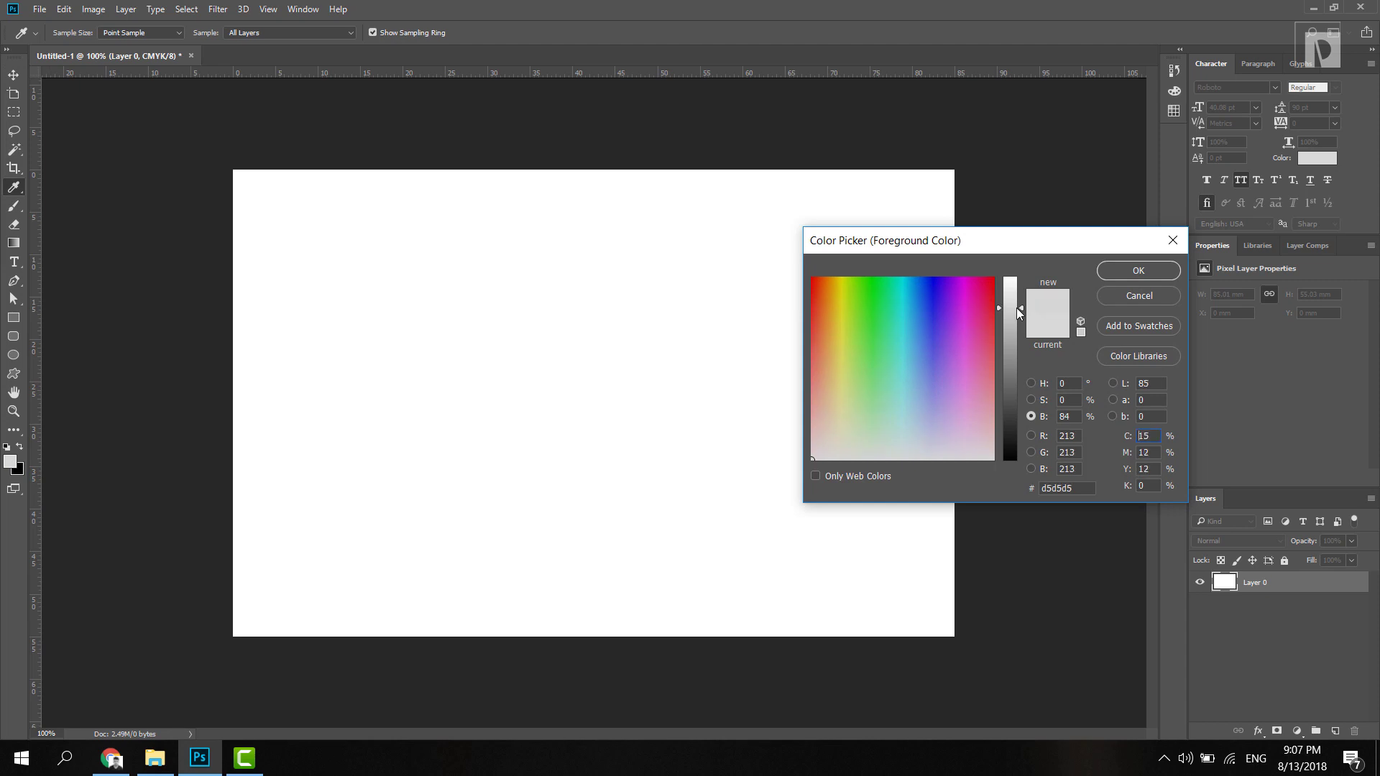
click(1107, 271)
key(alt+BackSpace)
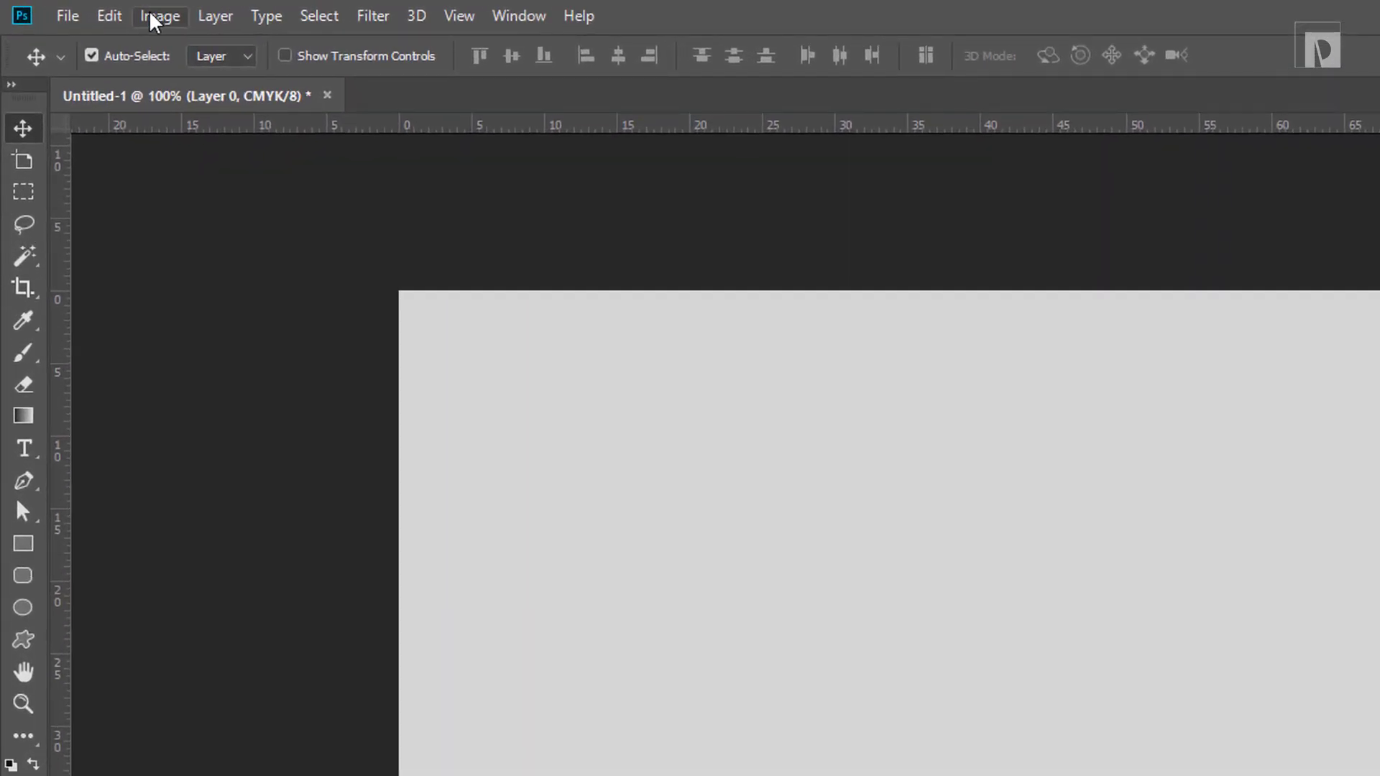
Step: Set the canvas size to 88 mm wide by 58 mm high
click(153, 17)
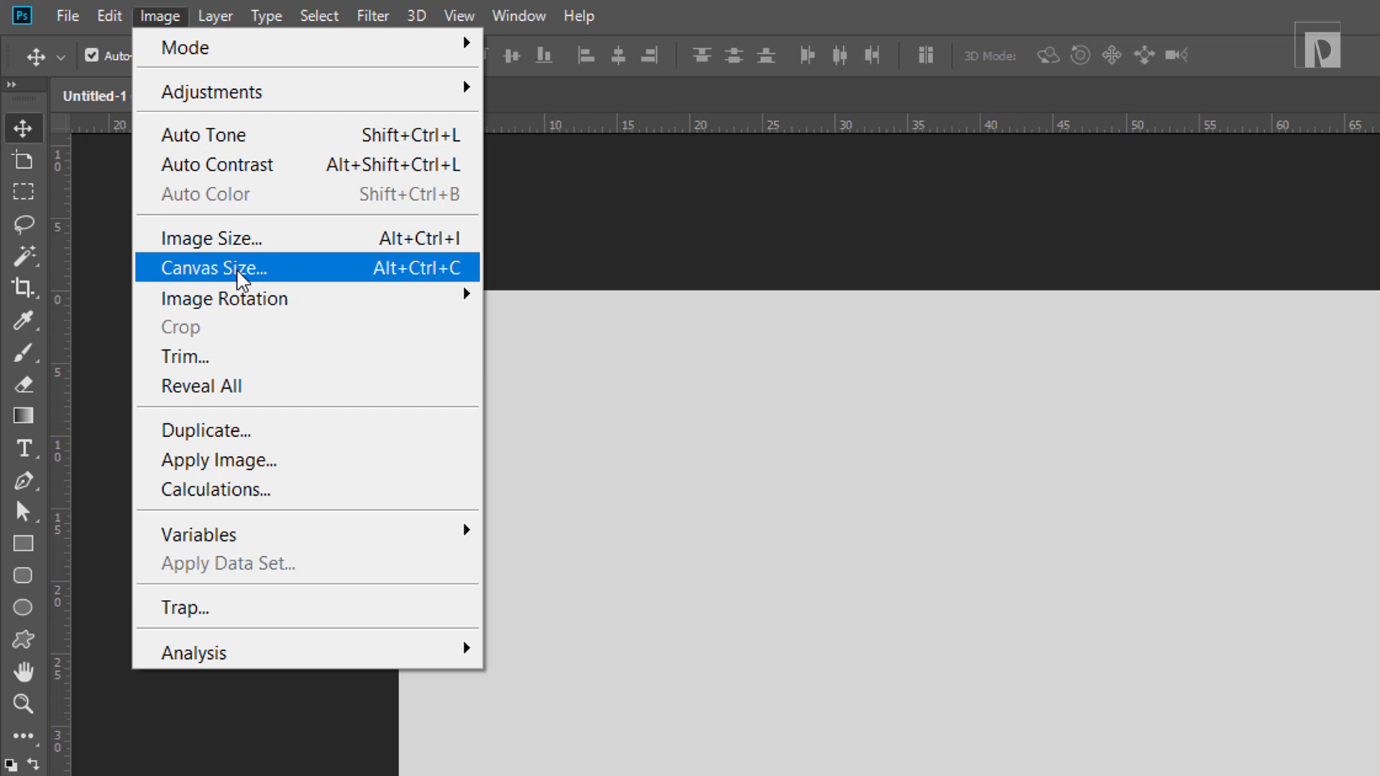
click(241, 276)
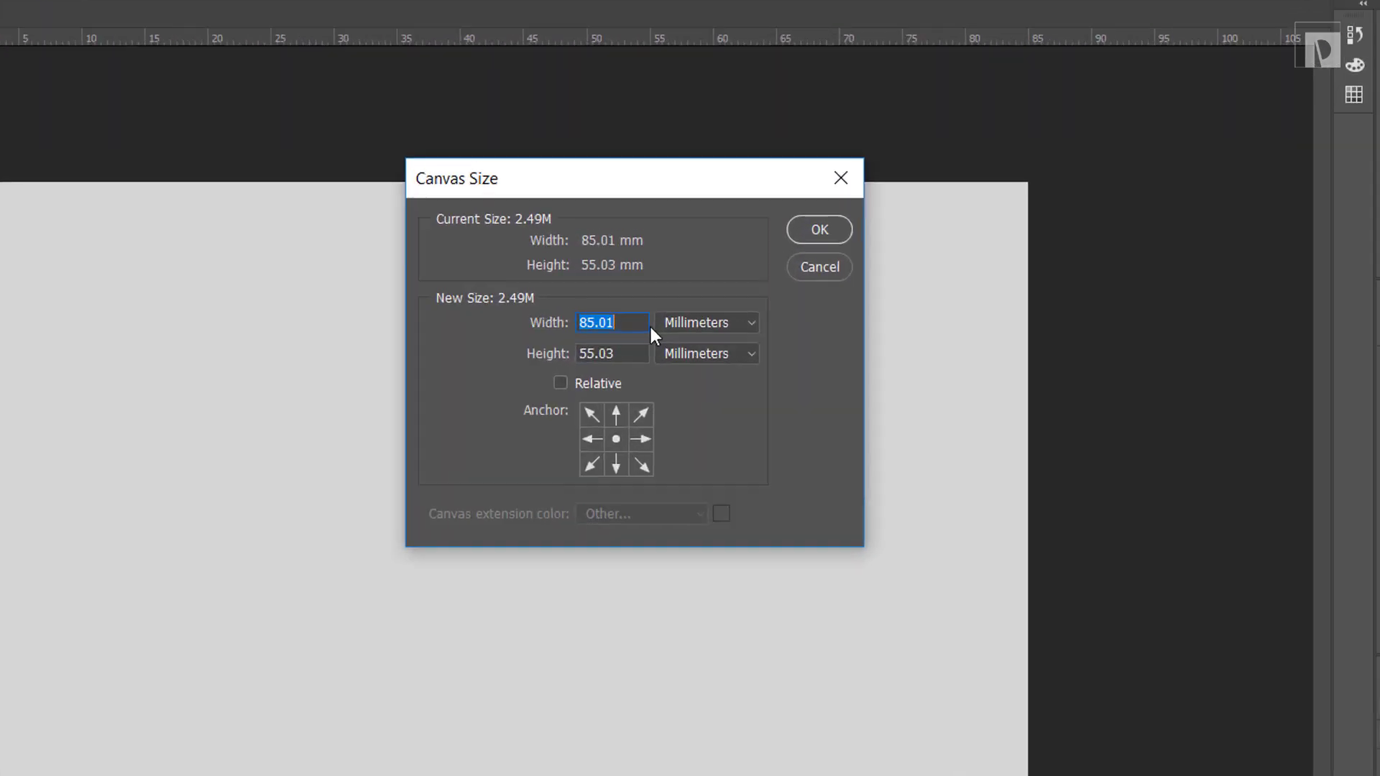
click(1089, 424)
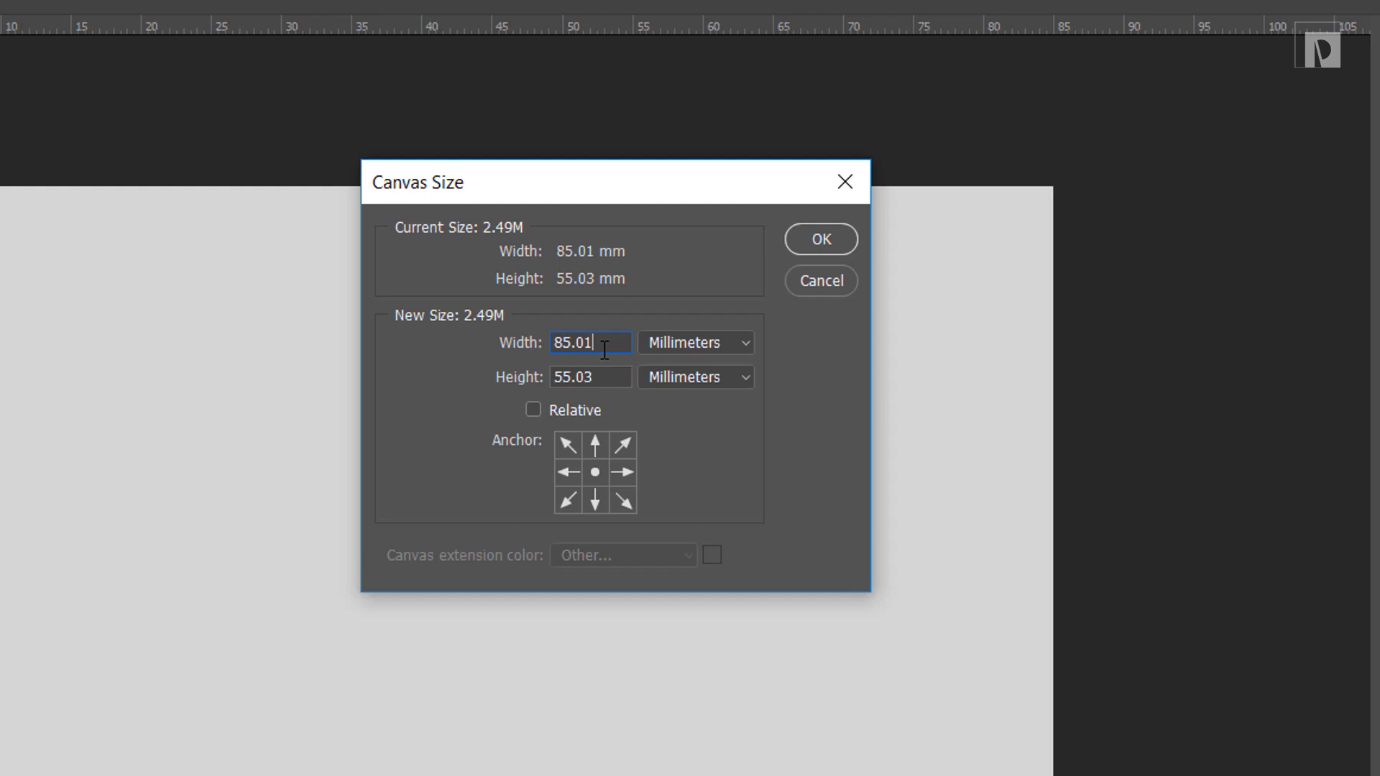
drag(604, 350, 562, 343)
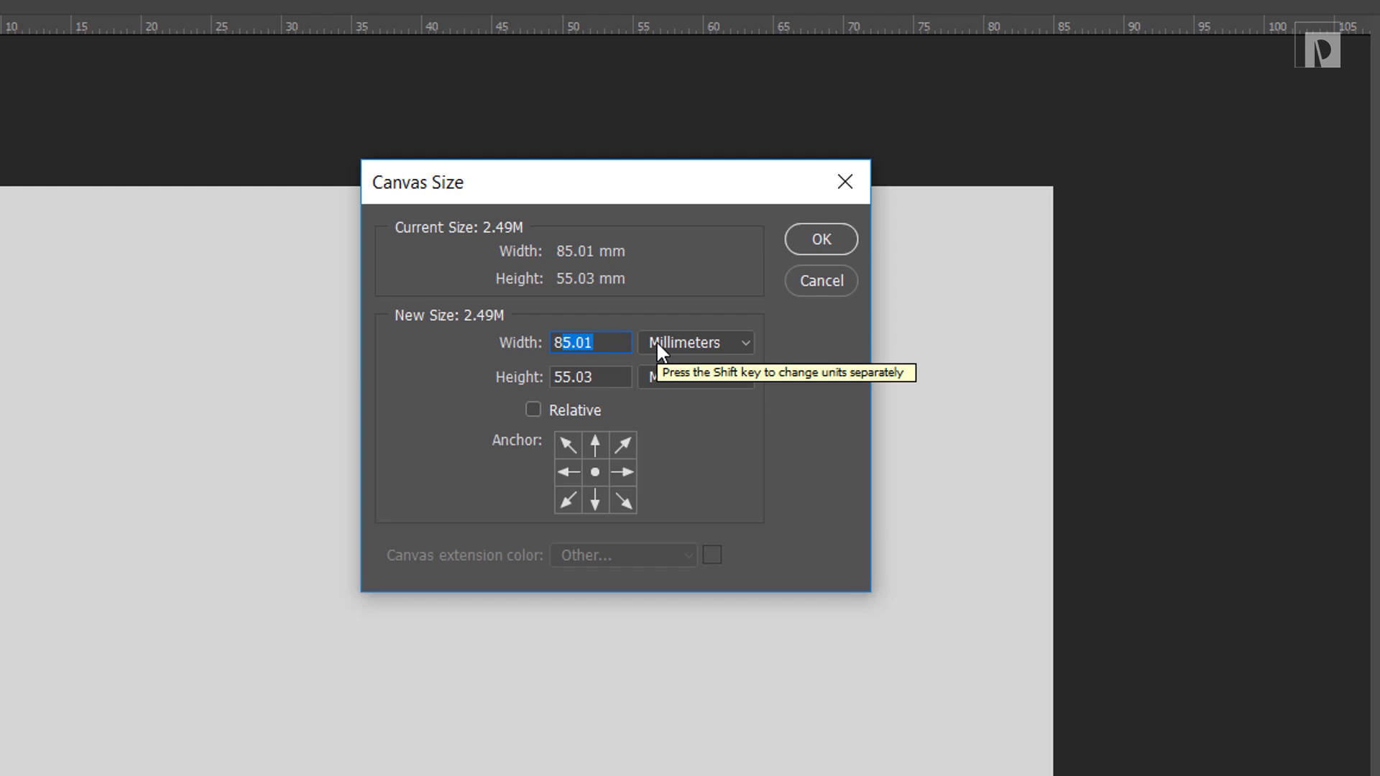
text(88)
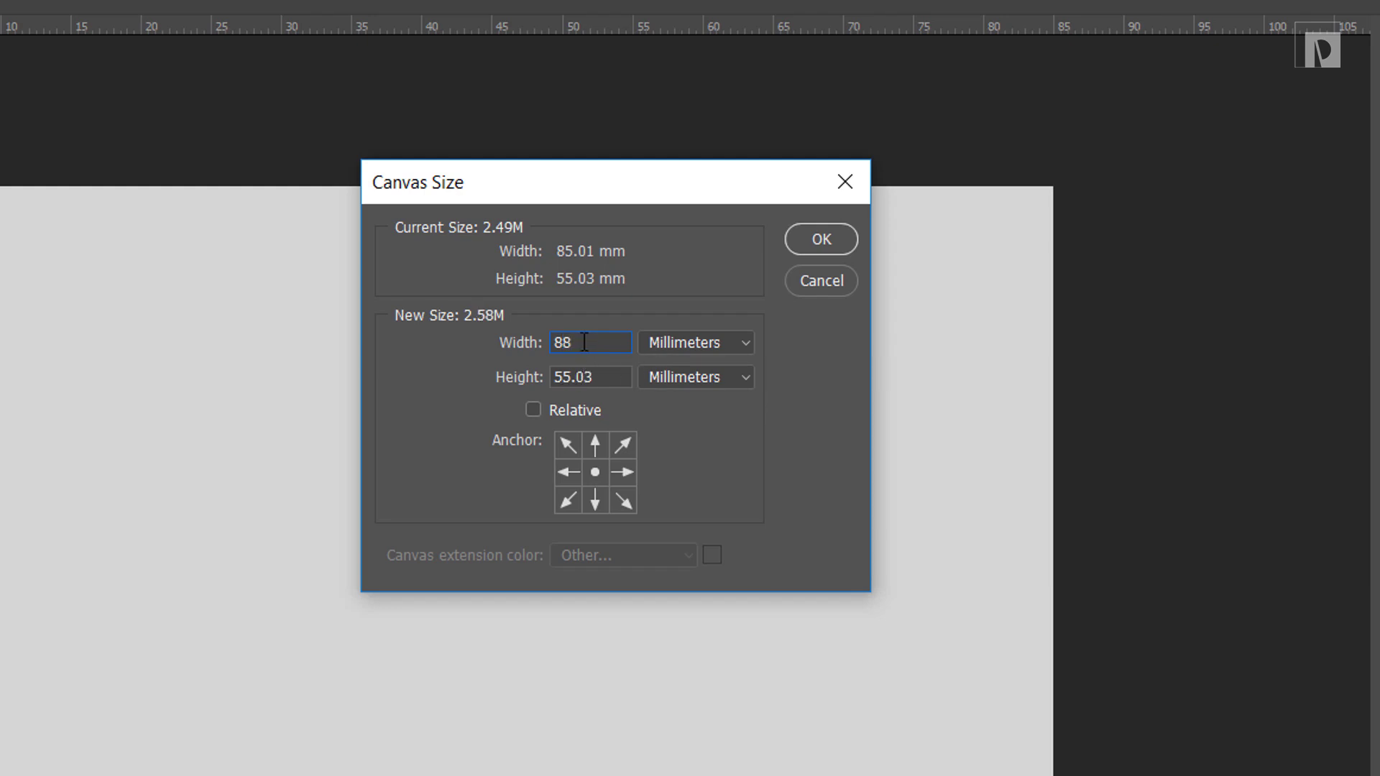
double_click(562, 342)
double_click(562, 377)
text(58)
click(820, 239)
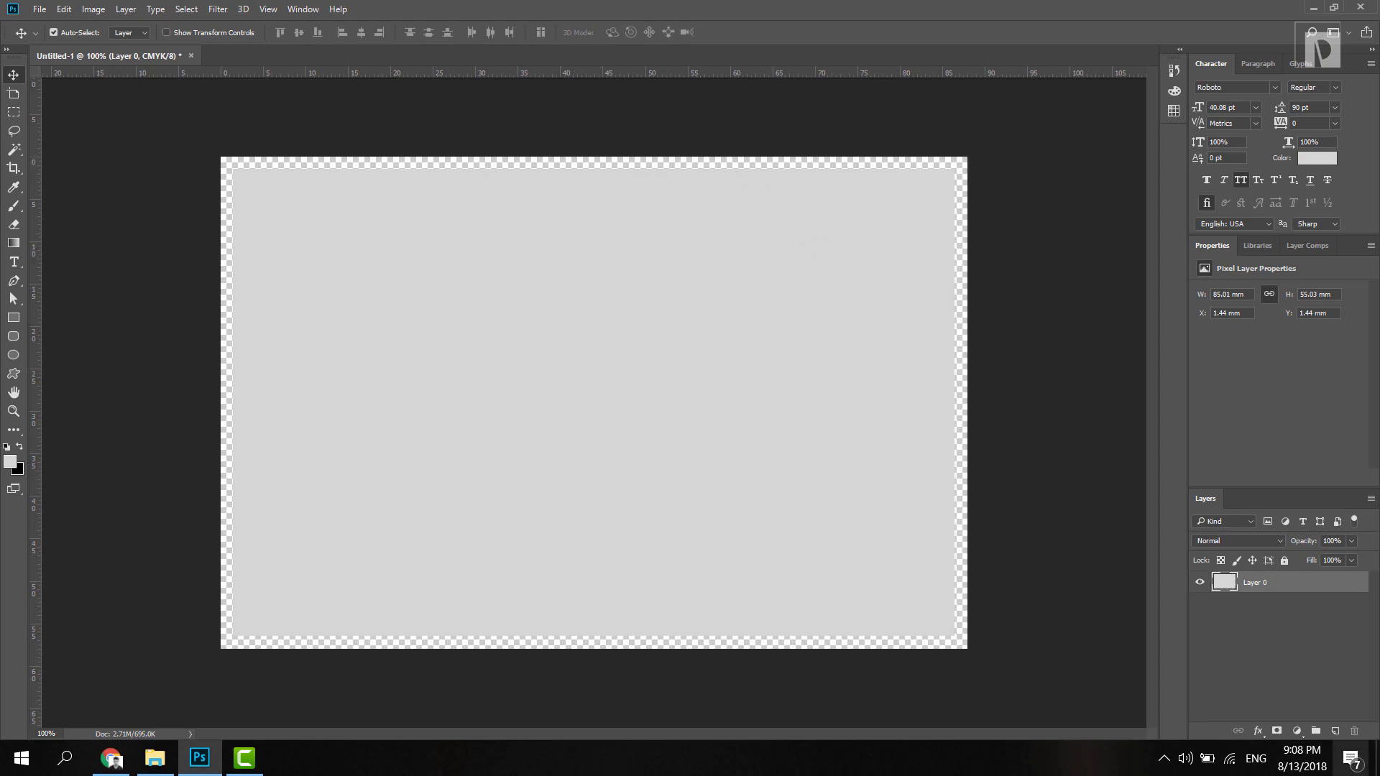
Step: Add Layer 1 beneath Layer 0, fill it with black, and reselect Layer 0
click(1335, 731)
drag(1302, 584, 1303, 631)
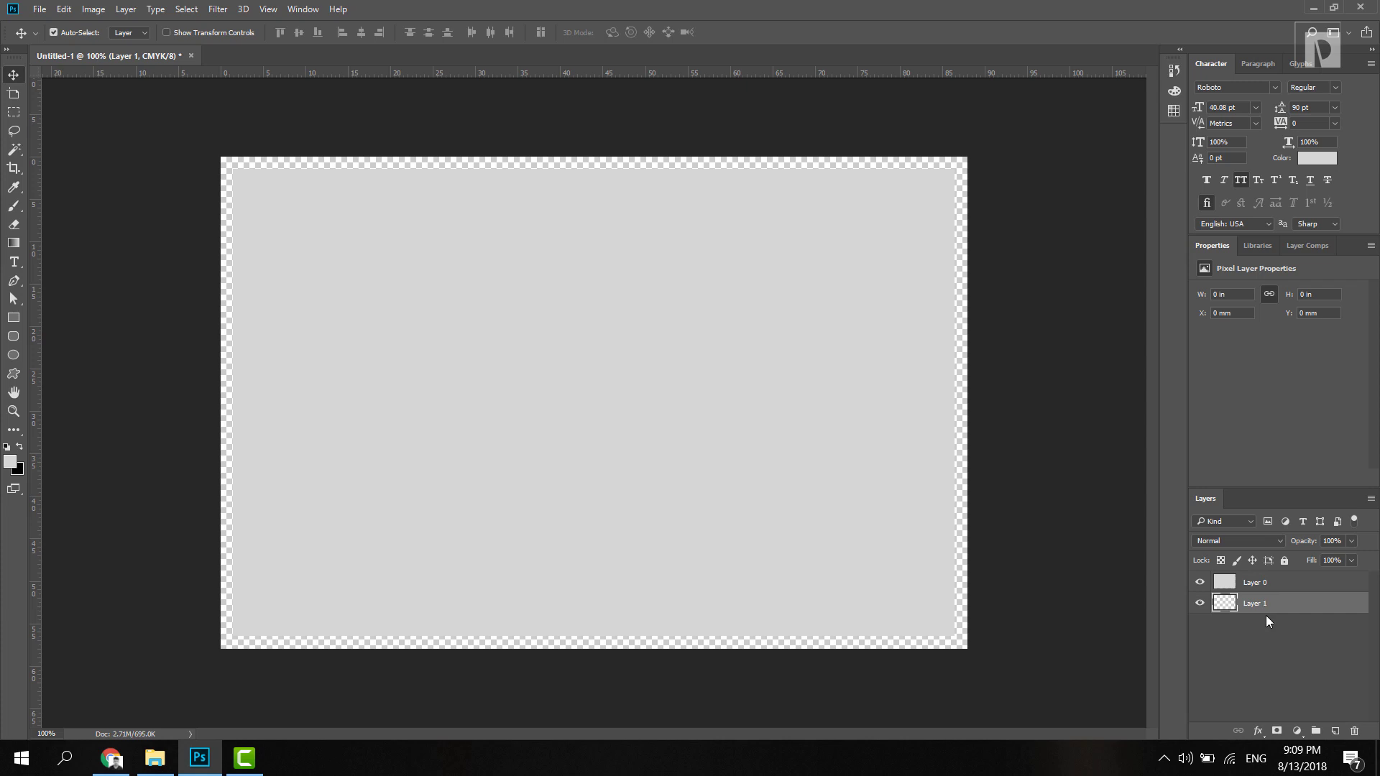
key(ctrl)
key(ctrl+BackSpace)
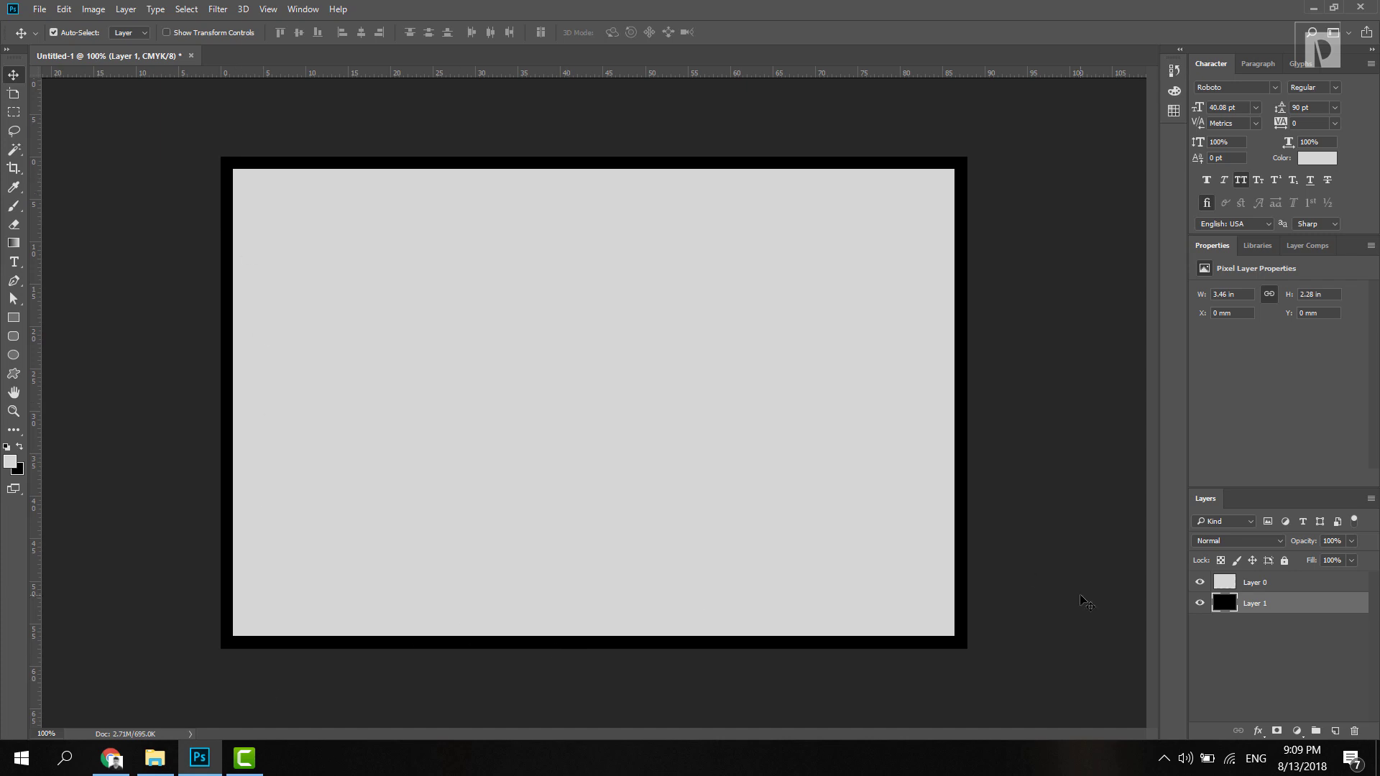
click(1329, 585)
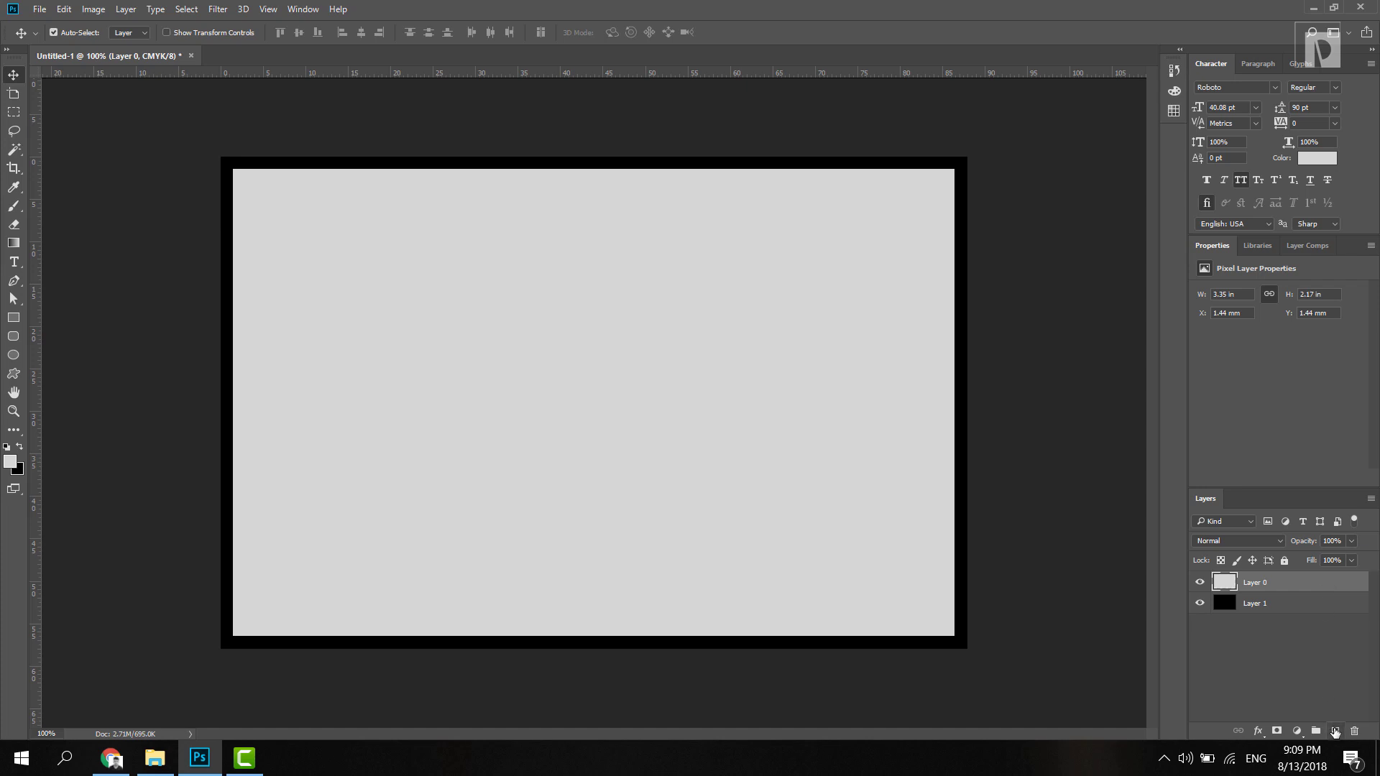
Step: Draw an 82 × 52 mm rectangle on the card
click(1335, 731)
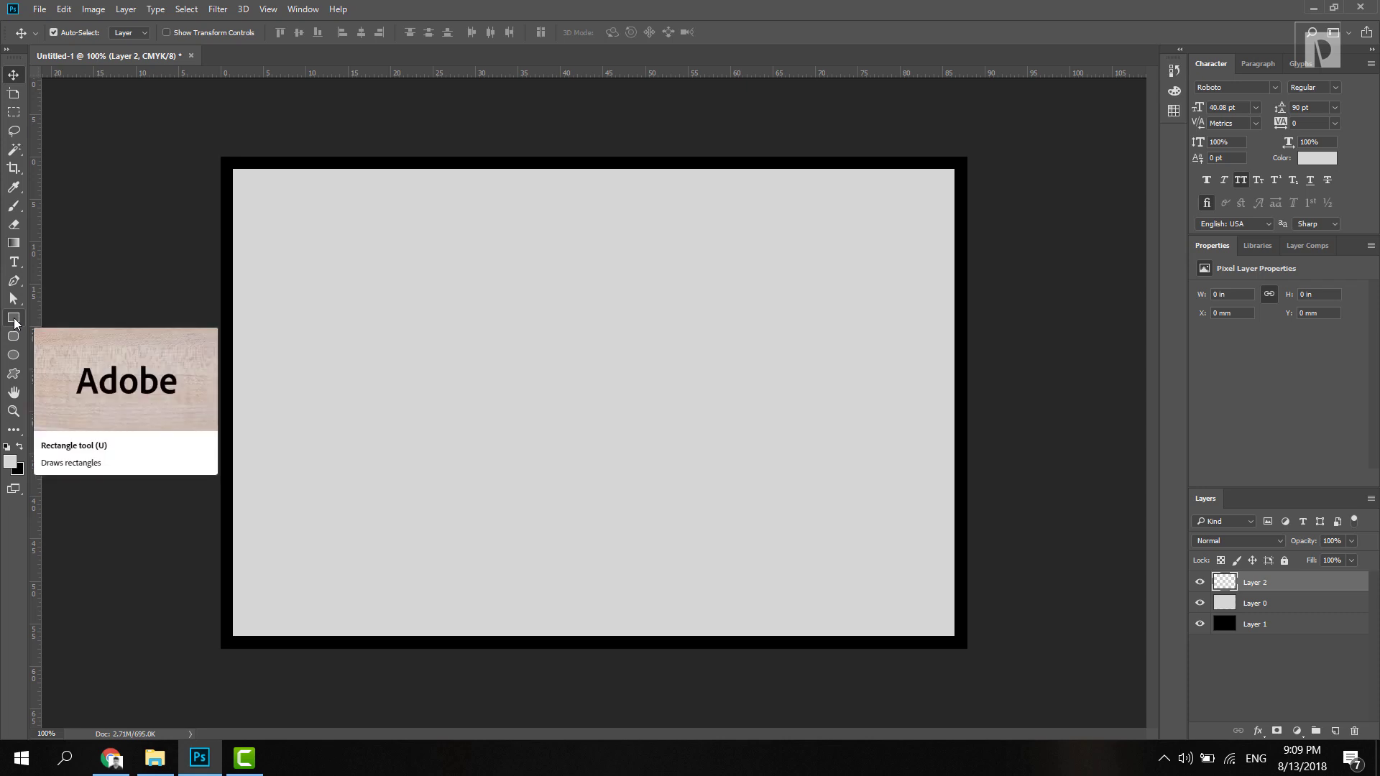
click(14, 318)
key(ctrl+z)
click(587, 381)
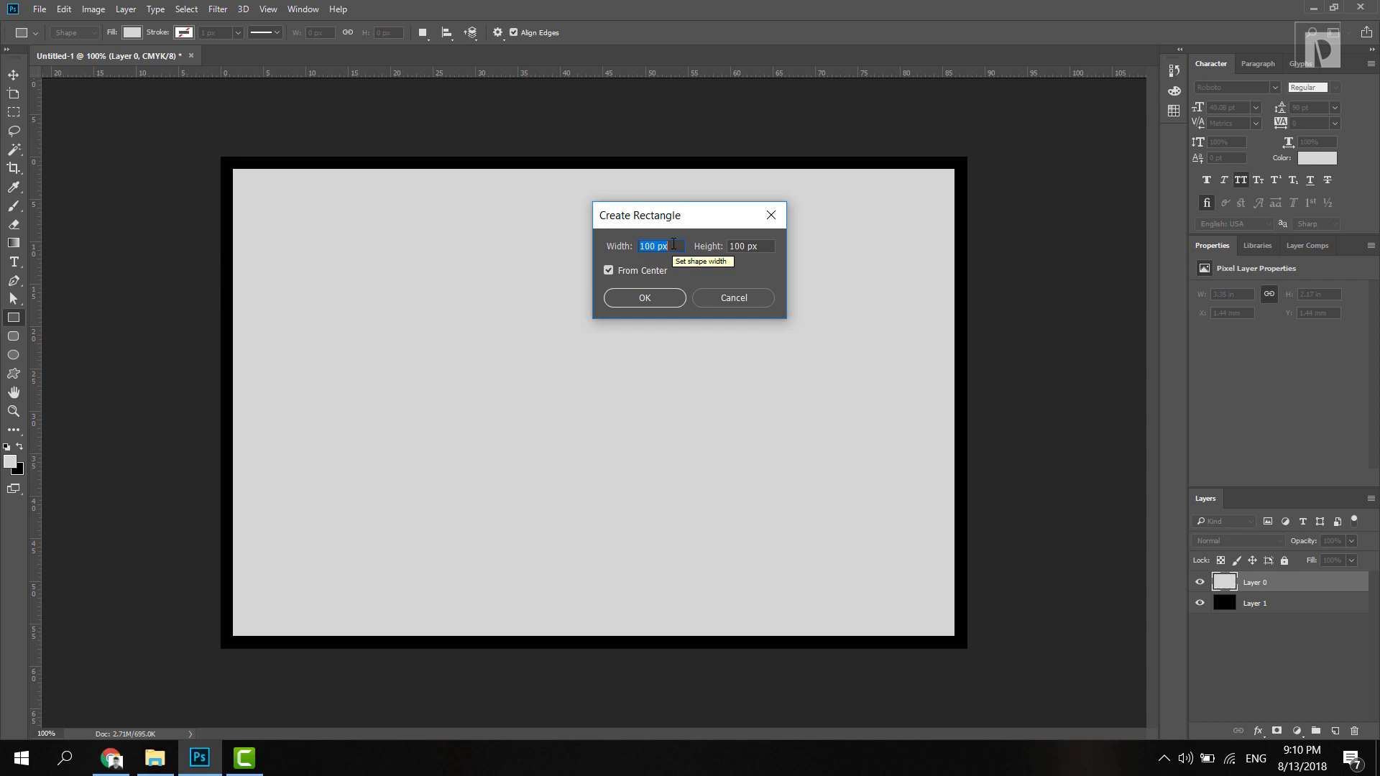
text(82mm)
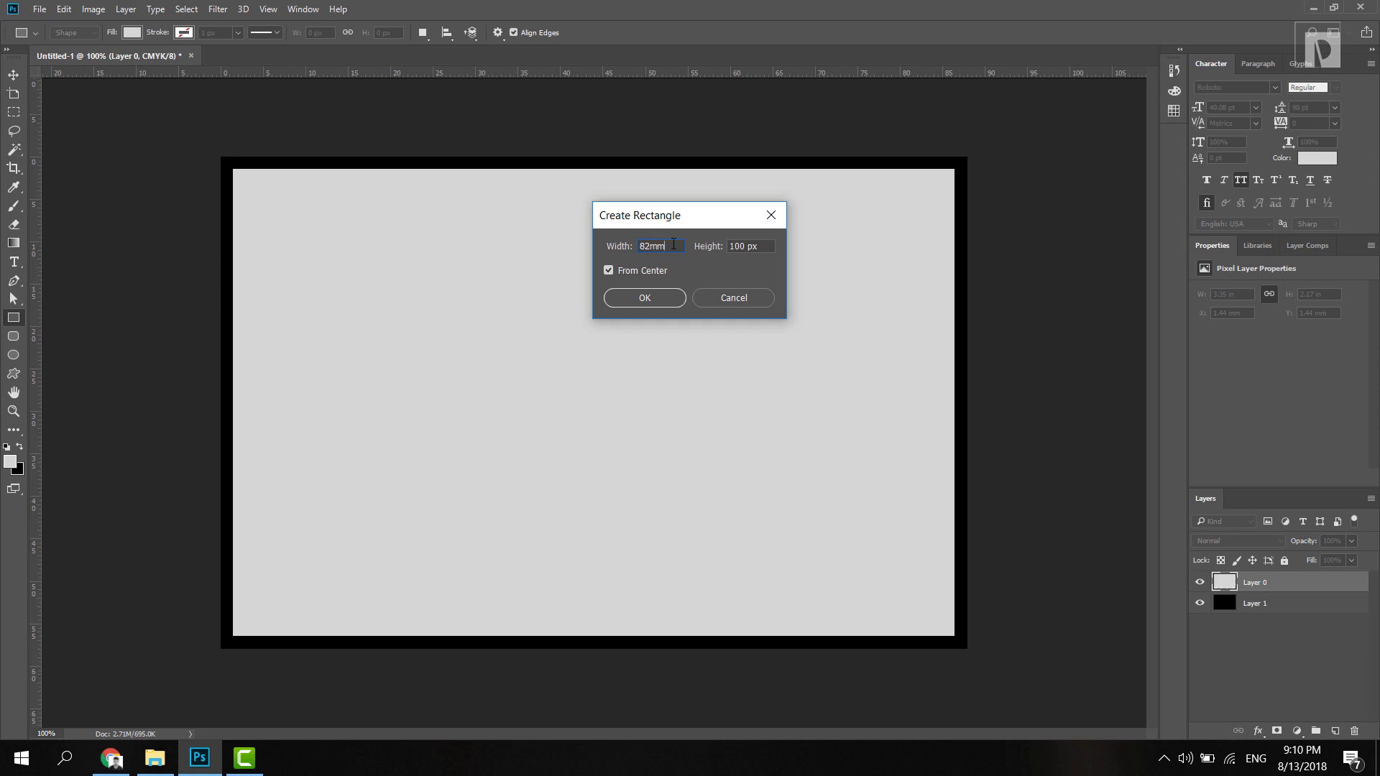
key(Tab)
text(52 mm)
key(Return)
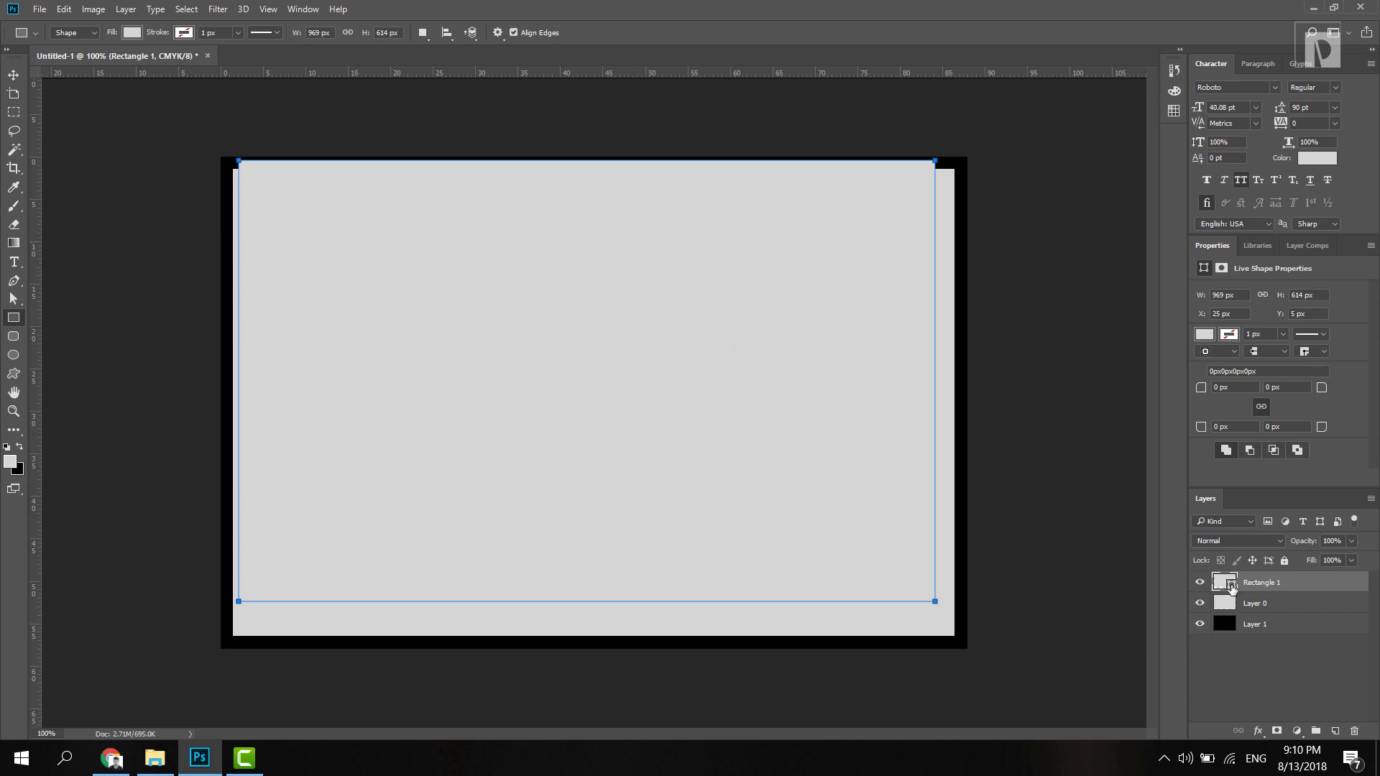
Step: Give the rectangle a #c0c0c0 grey fill and move it down onto the card
double_click(1231, 585)
click(1012, 329)
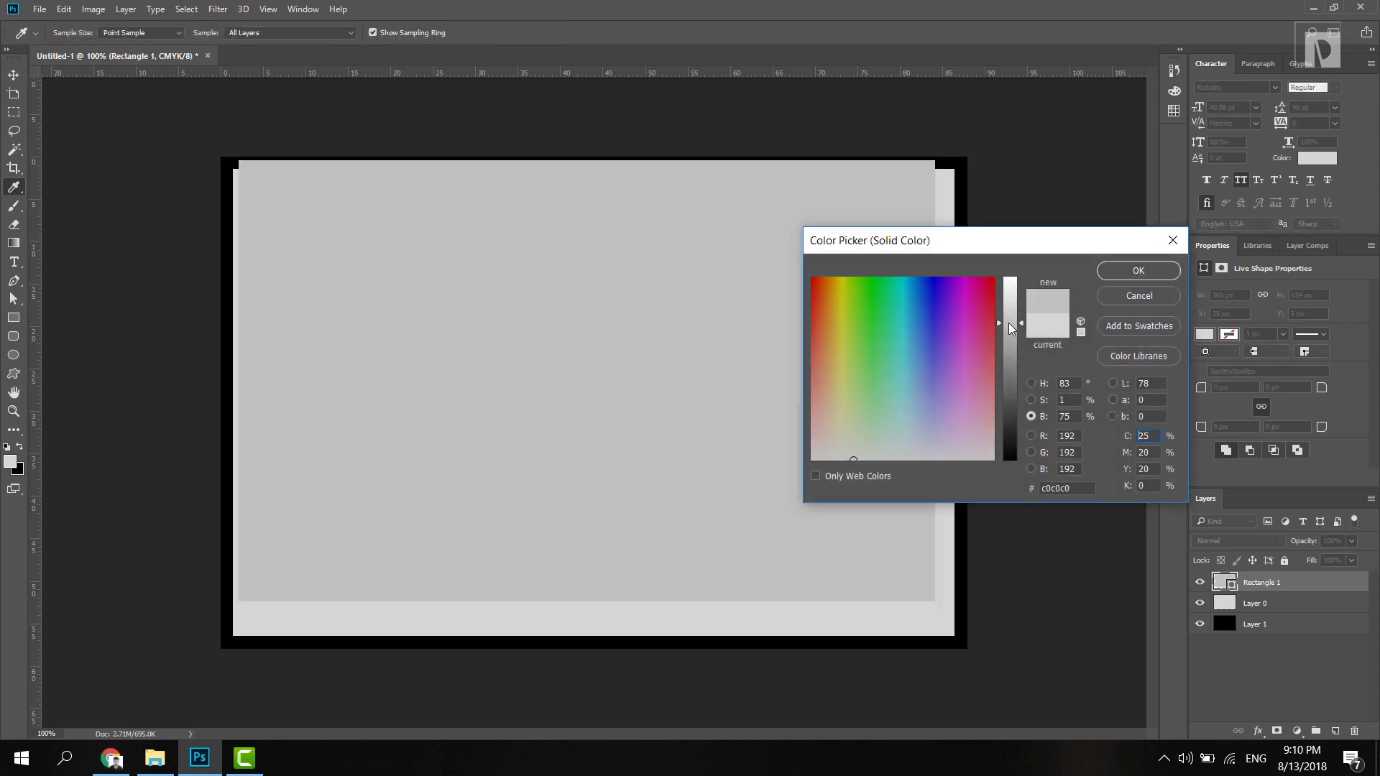
click(1116, 276)
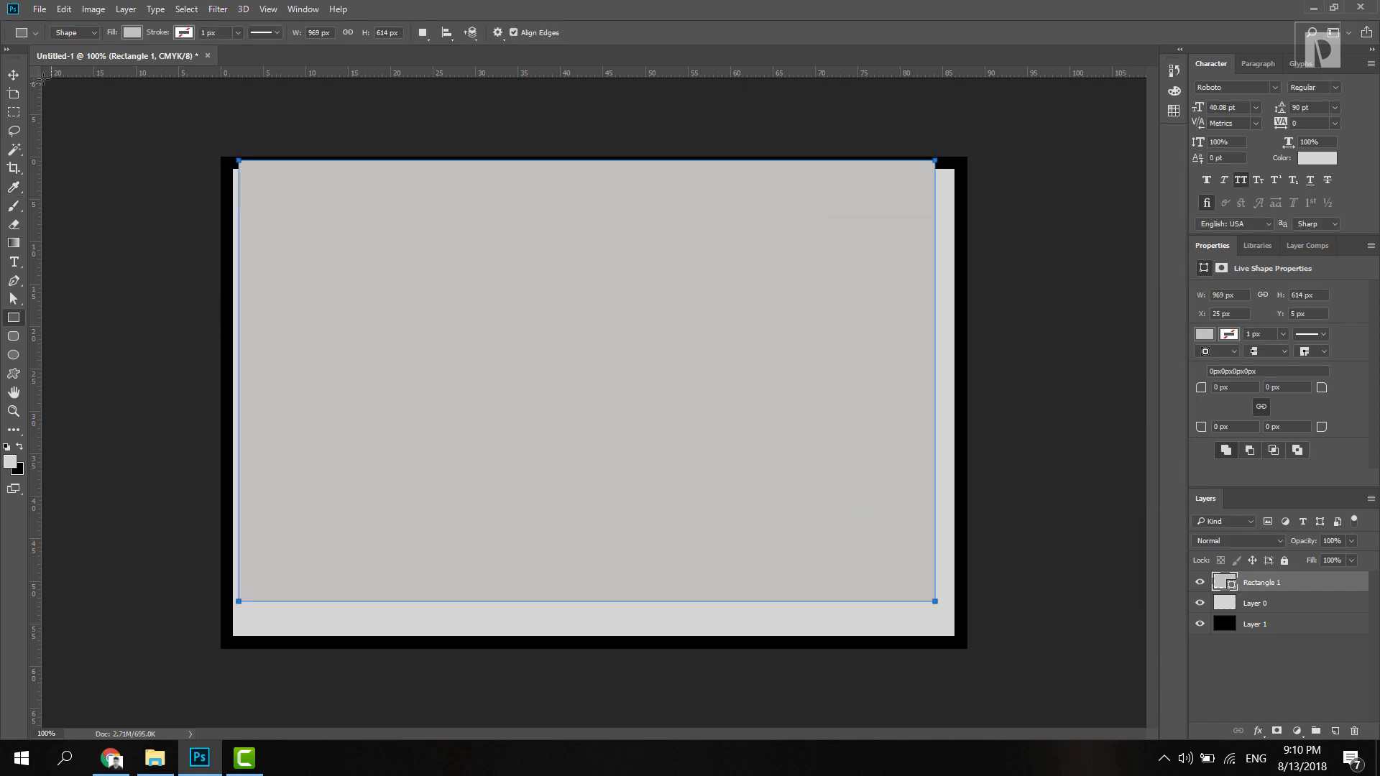
click(14, 75)
drag(450, 285, 441, 311)
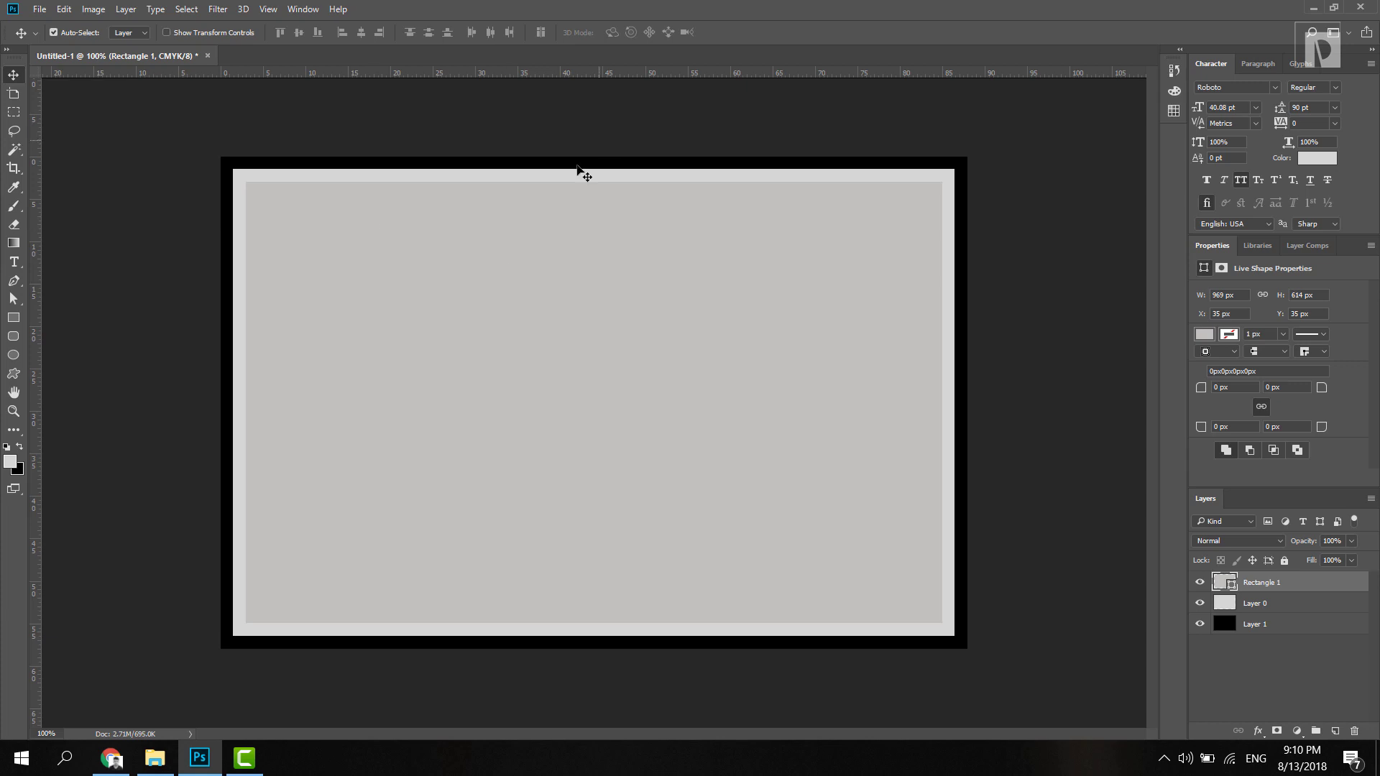
Step: Centre the grey rectangle and place guides along its left, top, right and bottom edges
drag(483, 284, 483, 283)
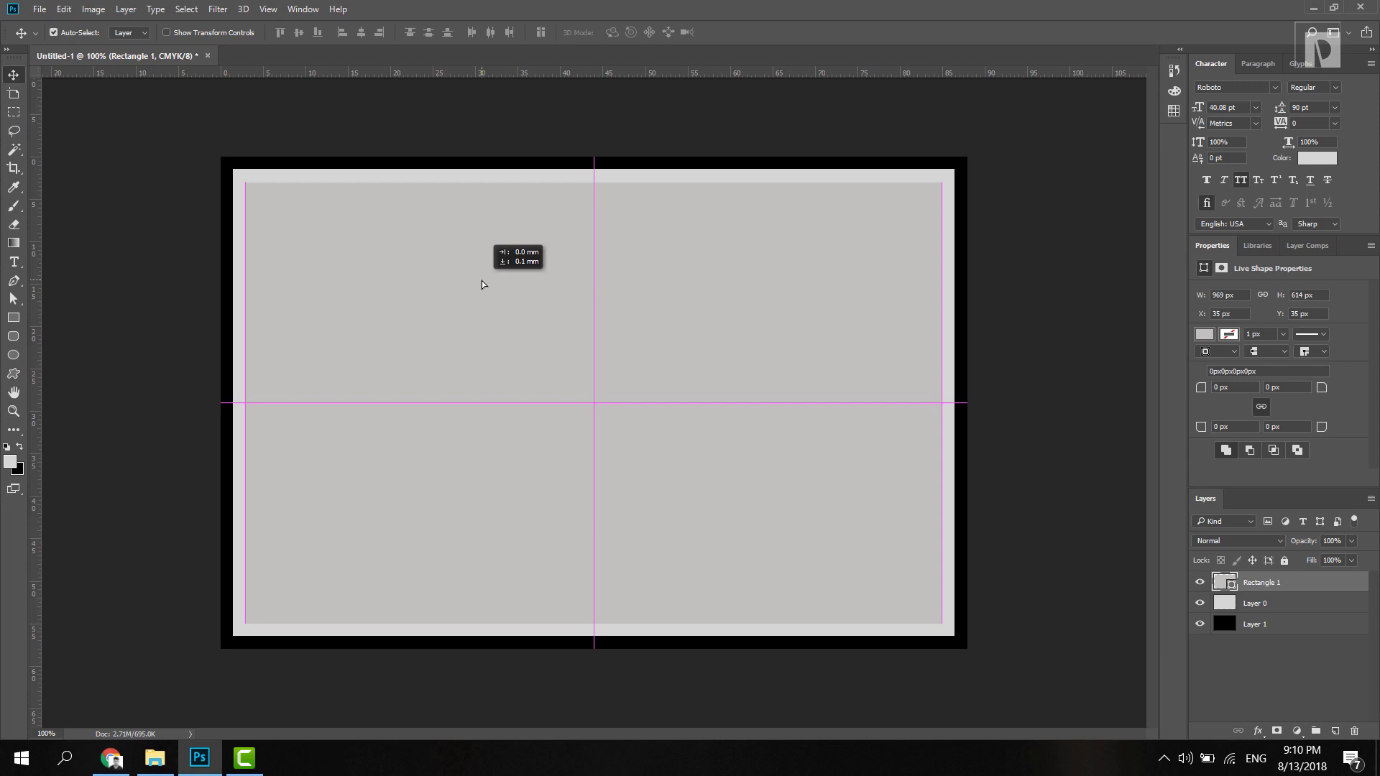
drag(482, 283, 482, 282)
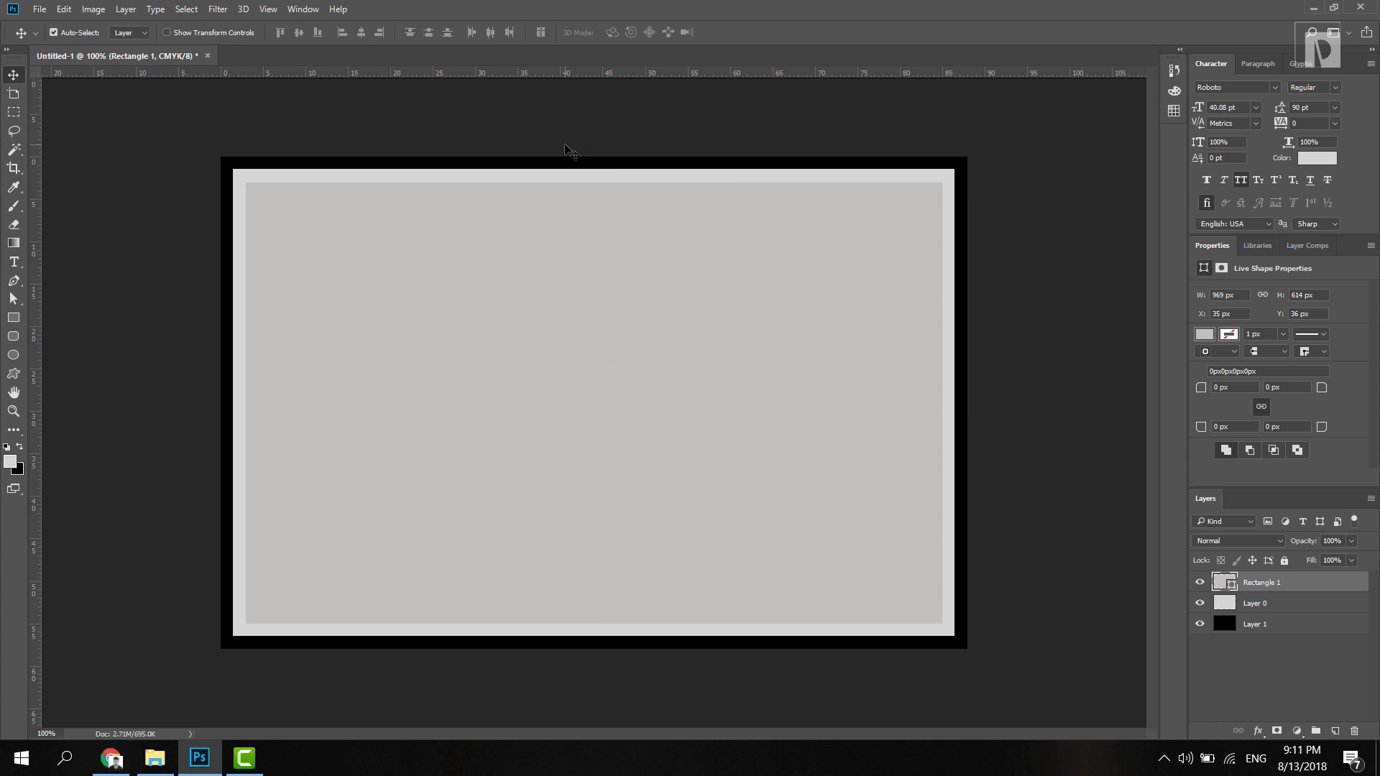
key(ctrl+r)
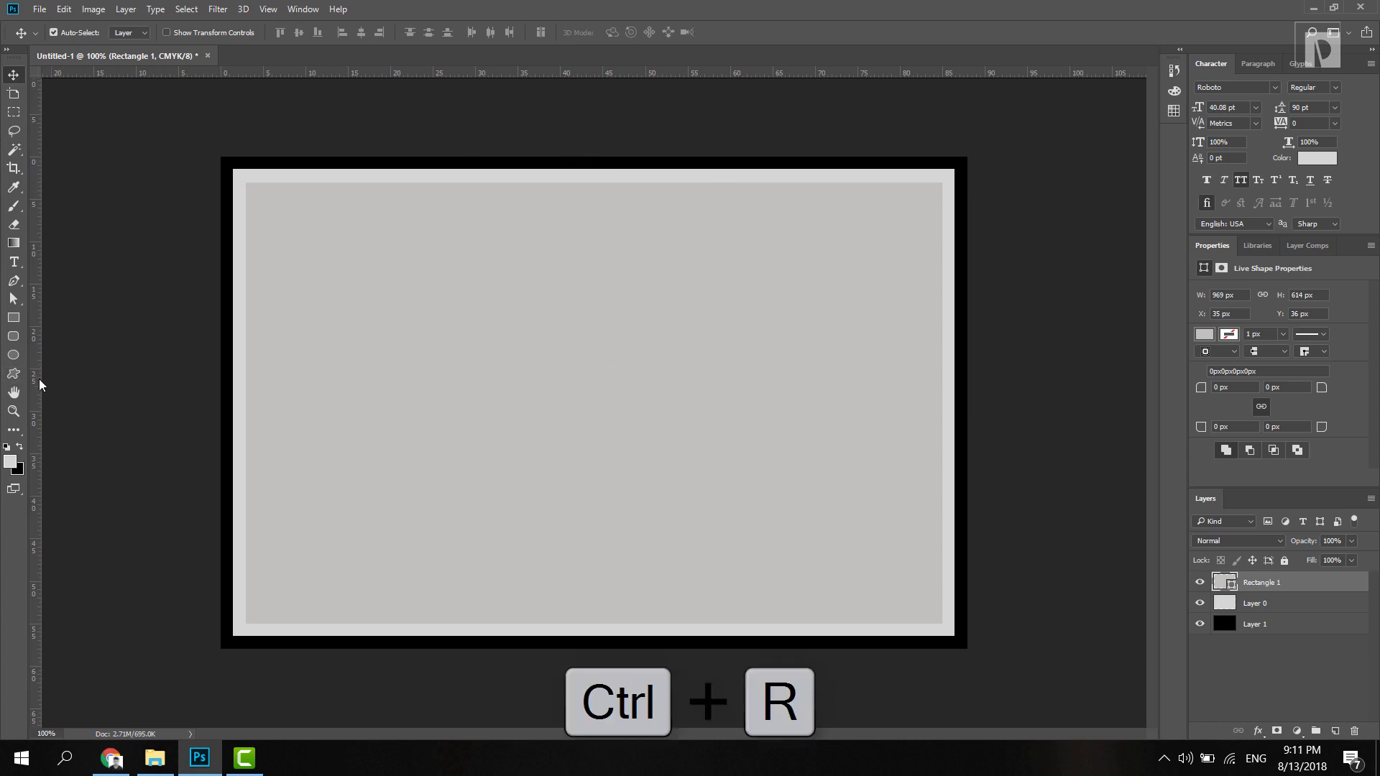
drag(39, 378, 245, 363)
drag(502, 70, 508, 182)
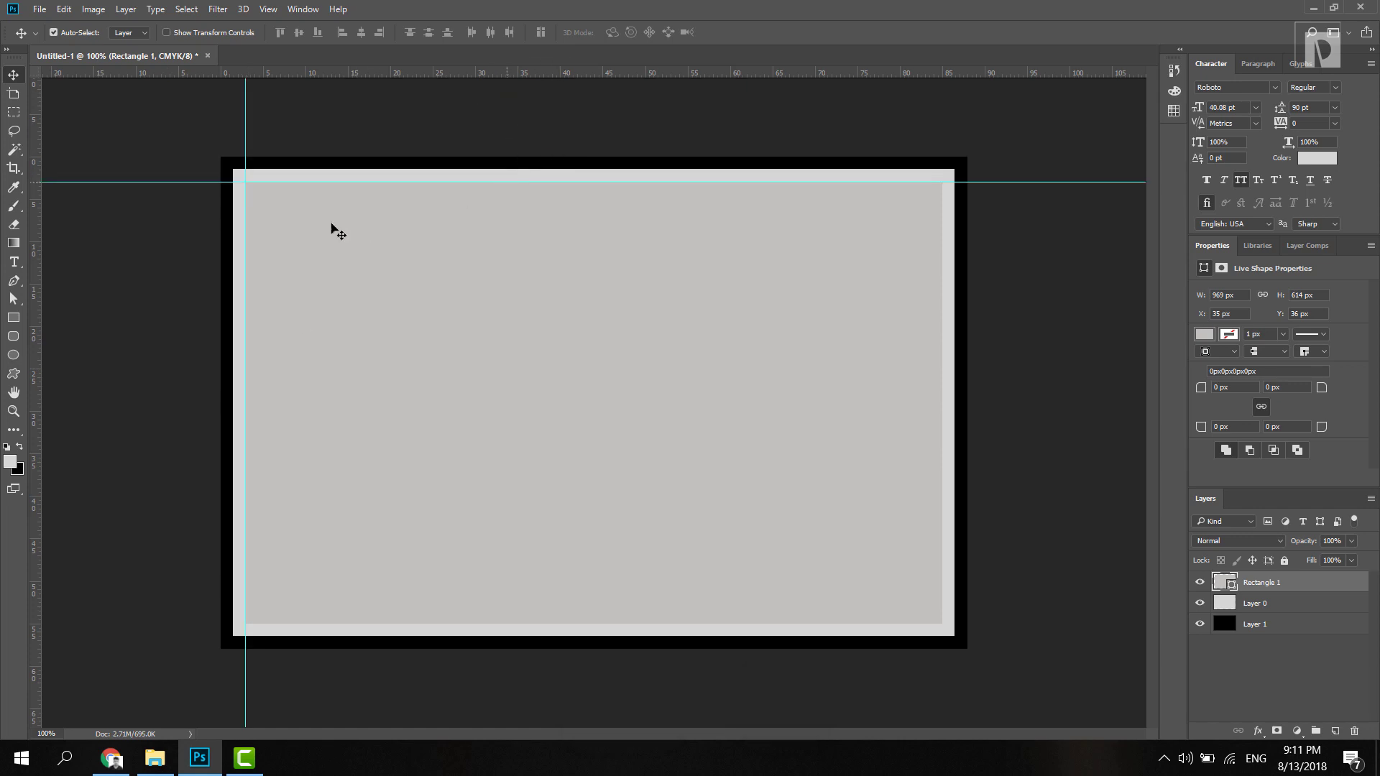
drag(40, 359, 942, 223)
drag(838, 71, 819, 627)
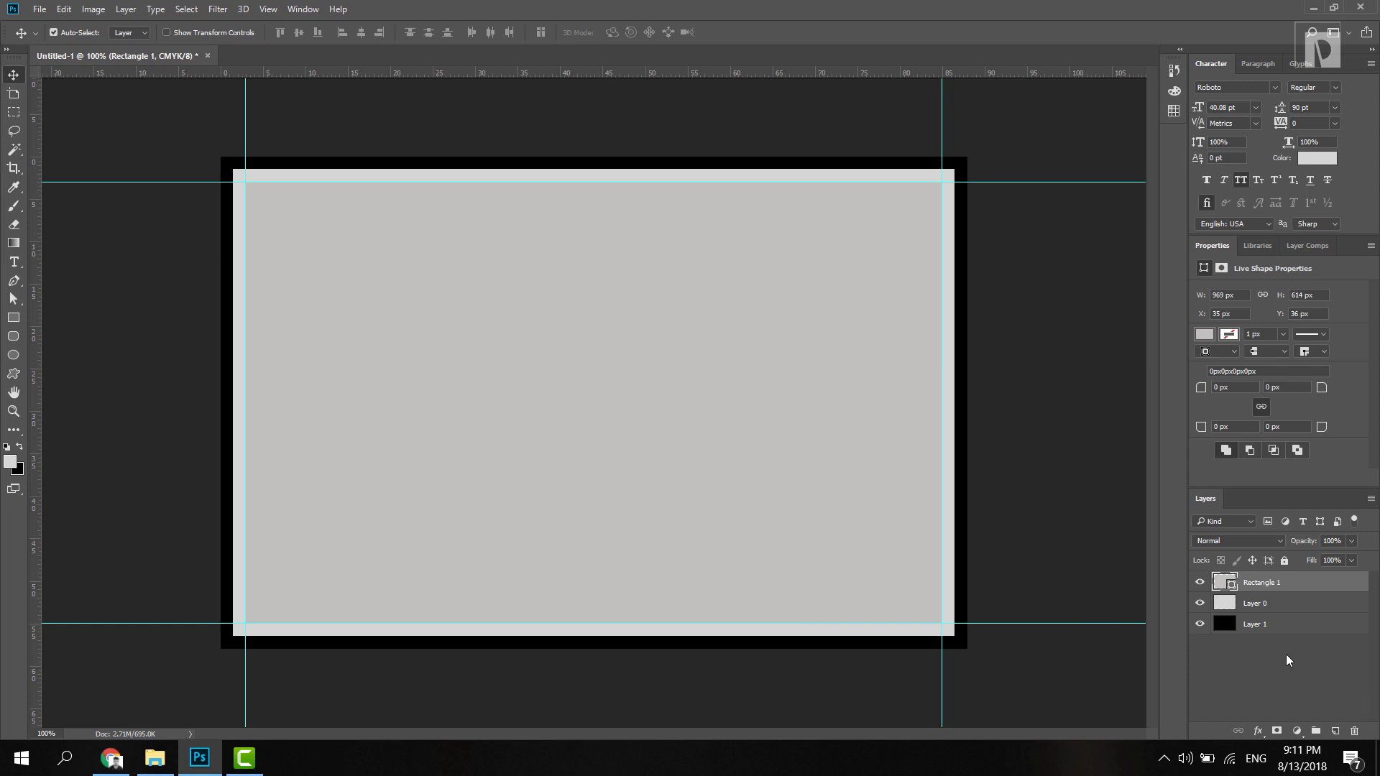
click(1301, 630)
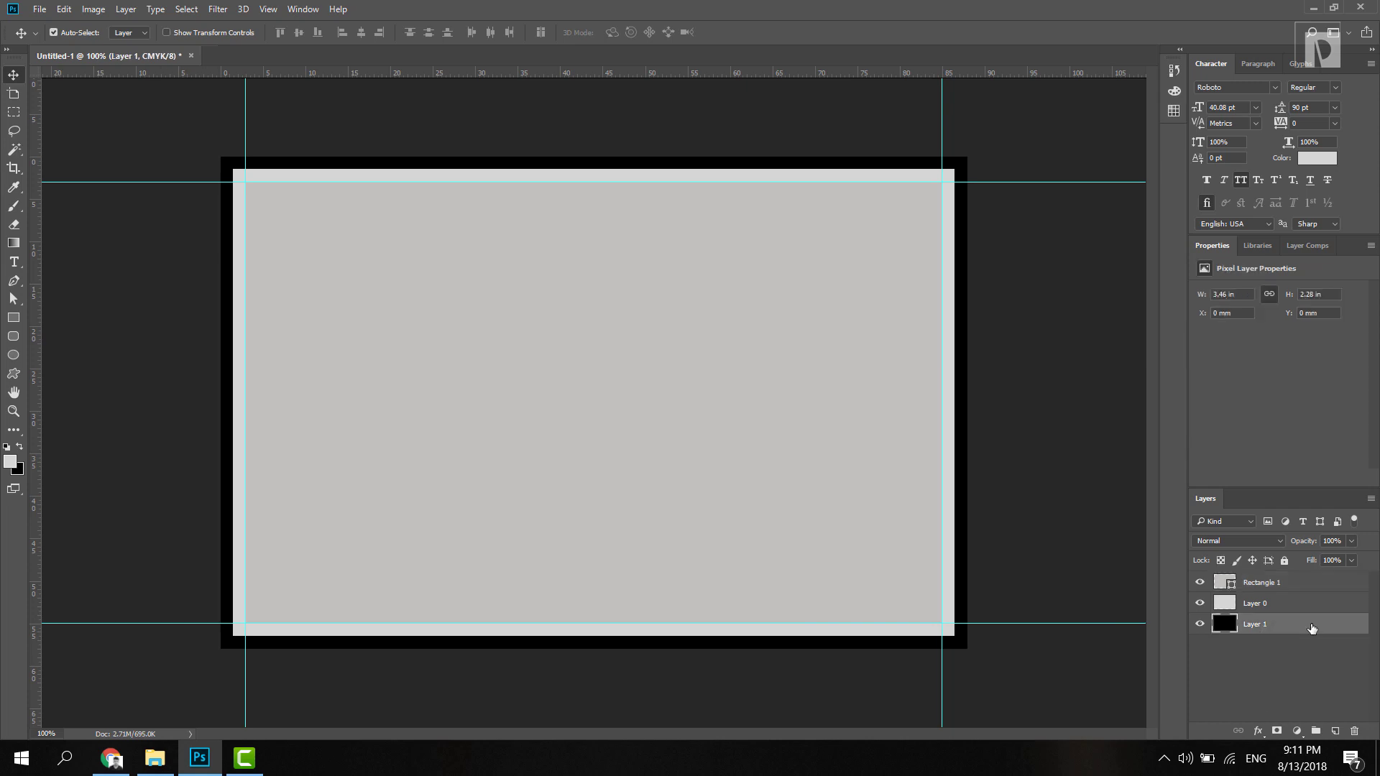
Step: Convert the three card layers into an artboard named 'front'
right_click(1312, 629)
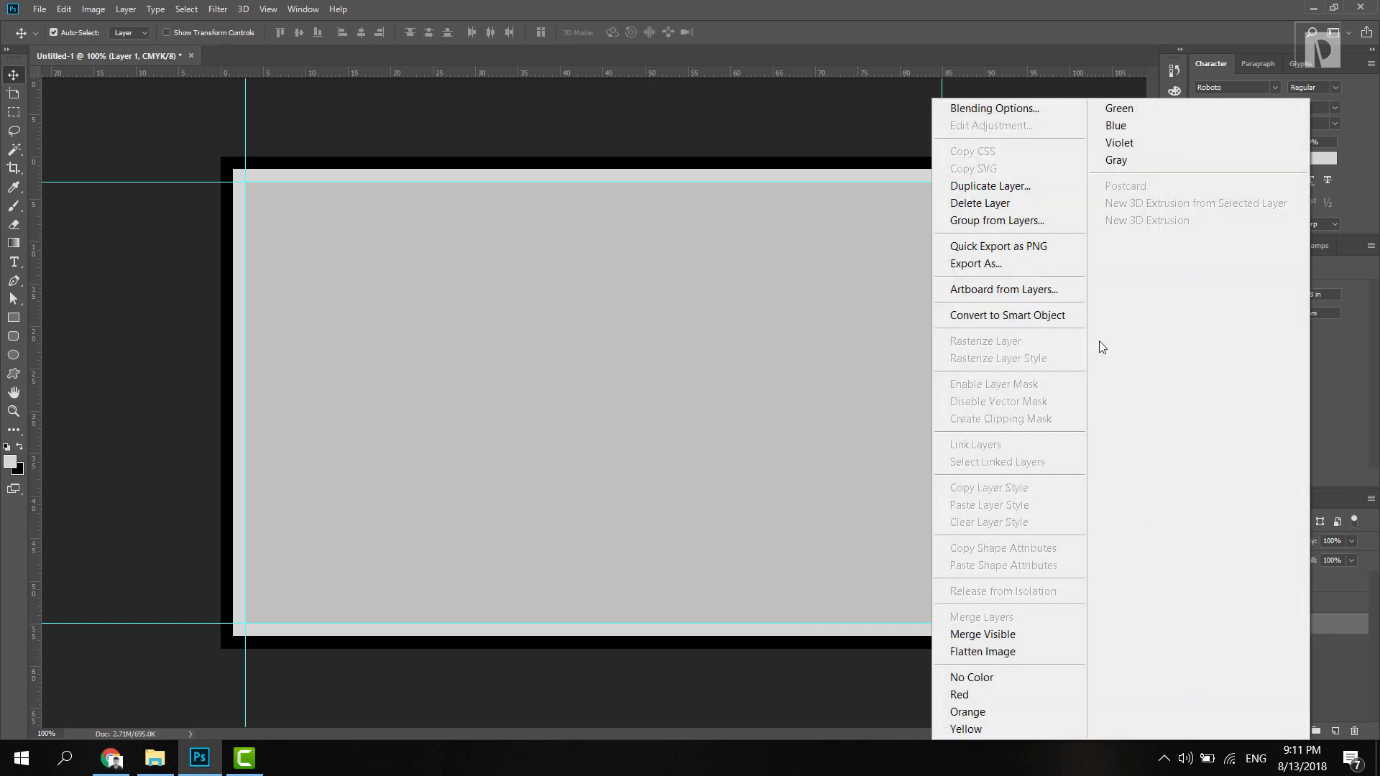
click(1049, 290)
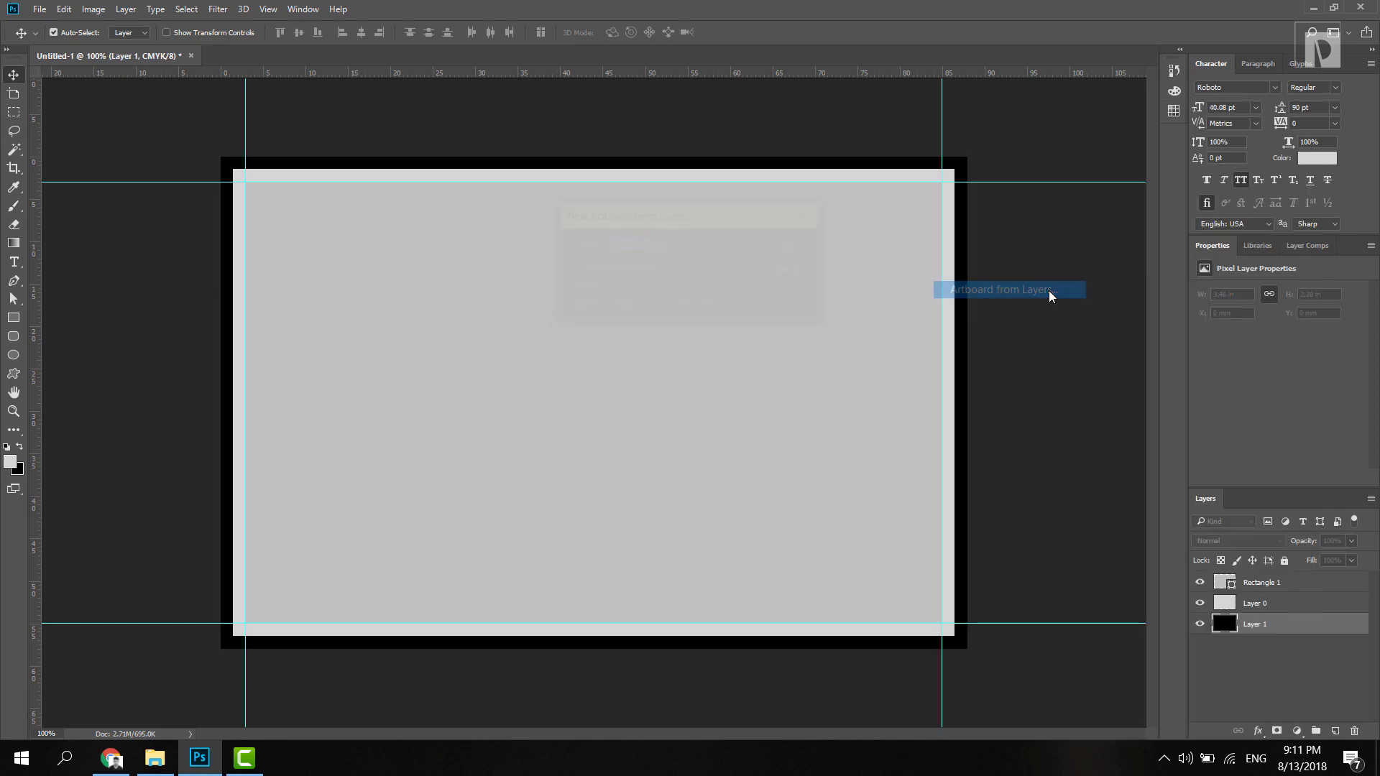
click(795, 246)
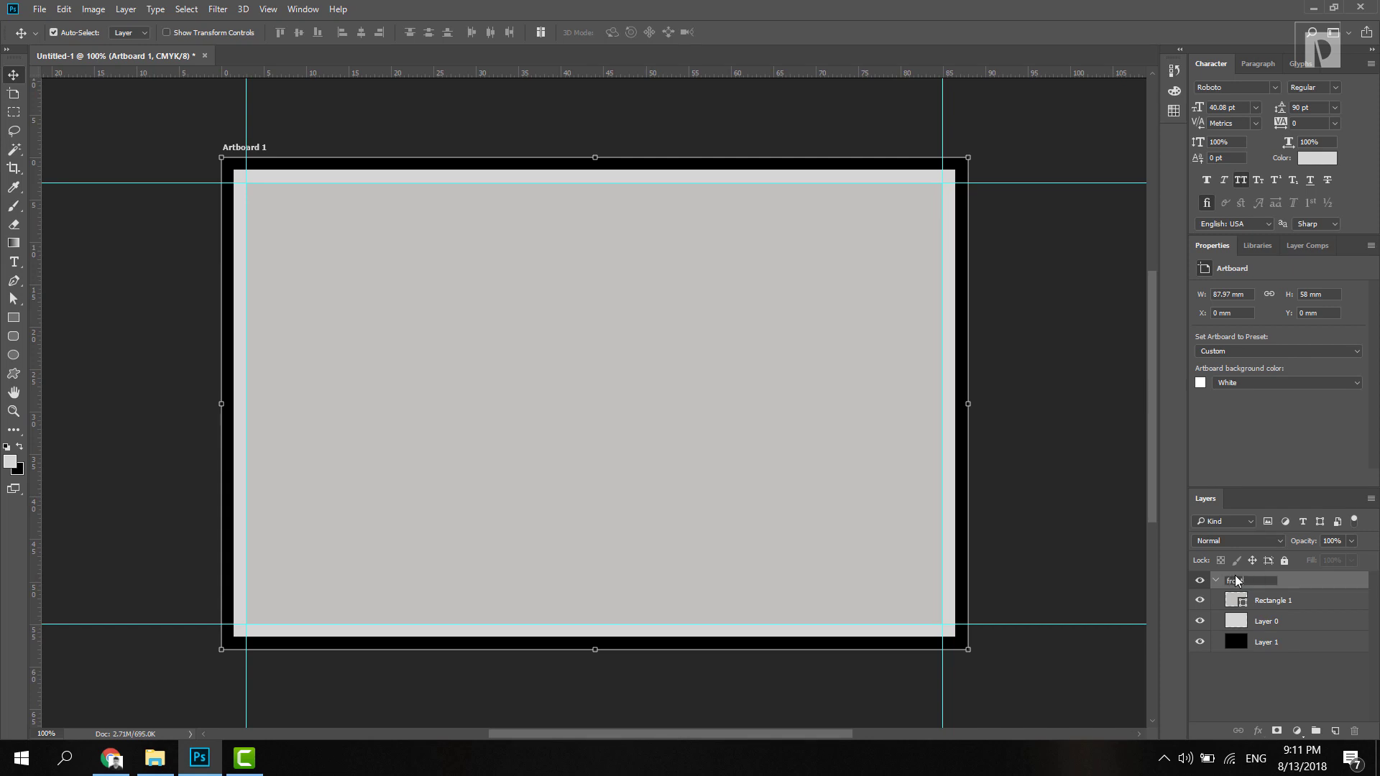
click(1235, 580)
text(front)
key(Return)
click(1216, 581)
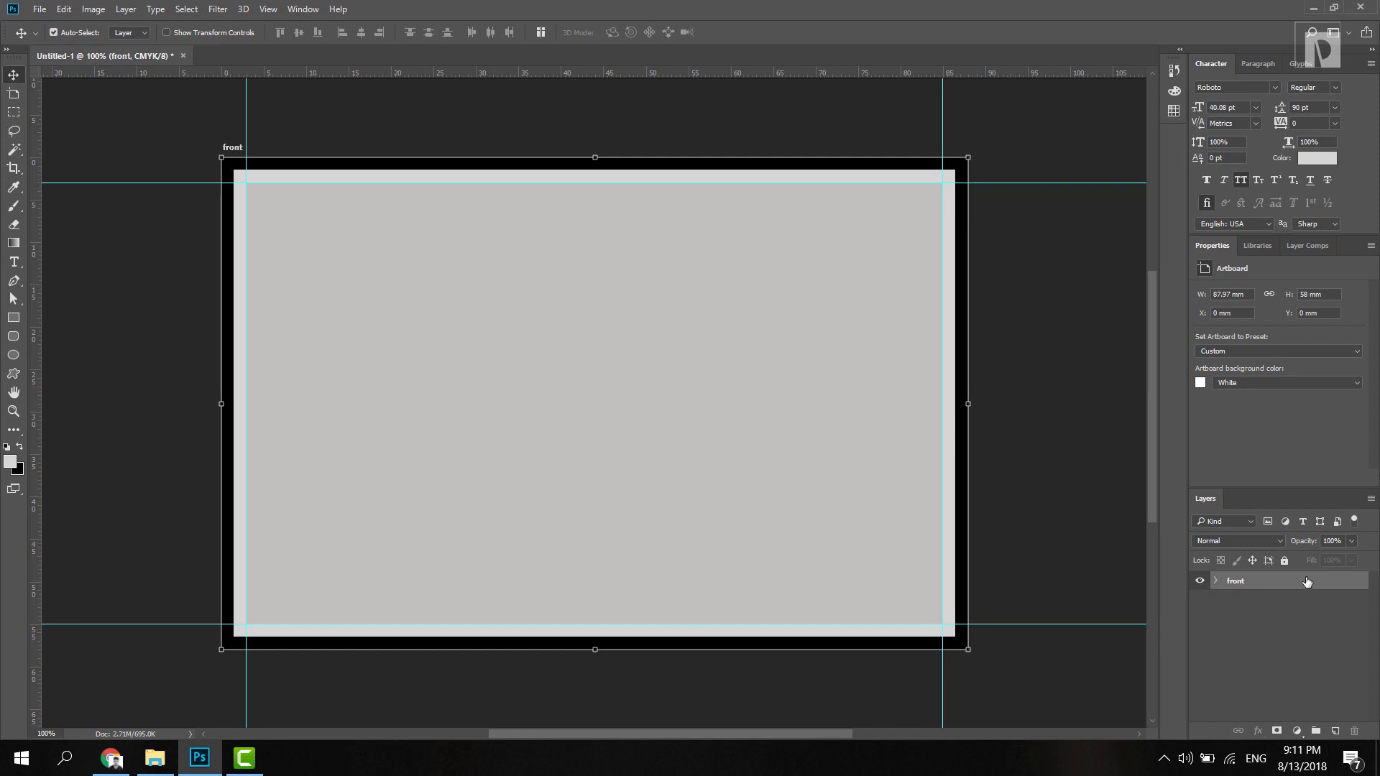
click(1215, 581)
Step: Duplicate the front artboard and rename the copy 'back'
click(1216, 581)
drag(1278, 584, 1333, 729)
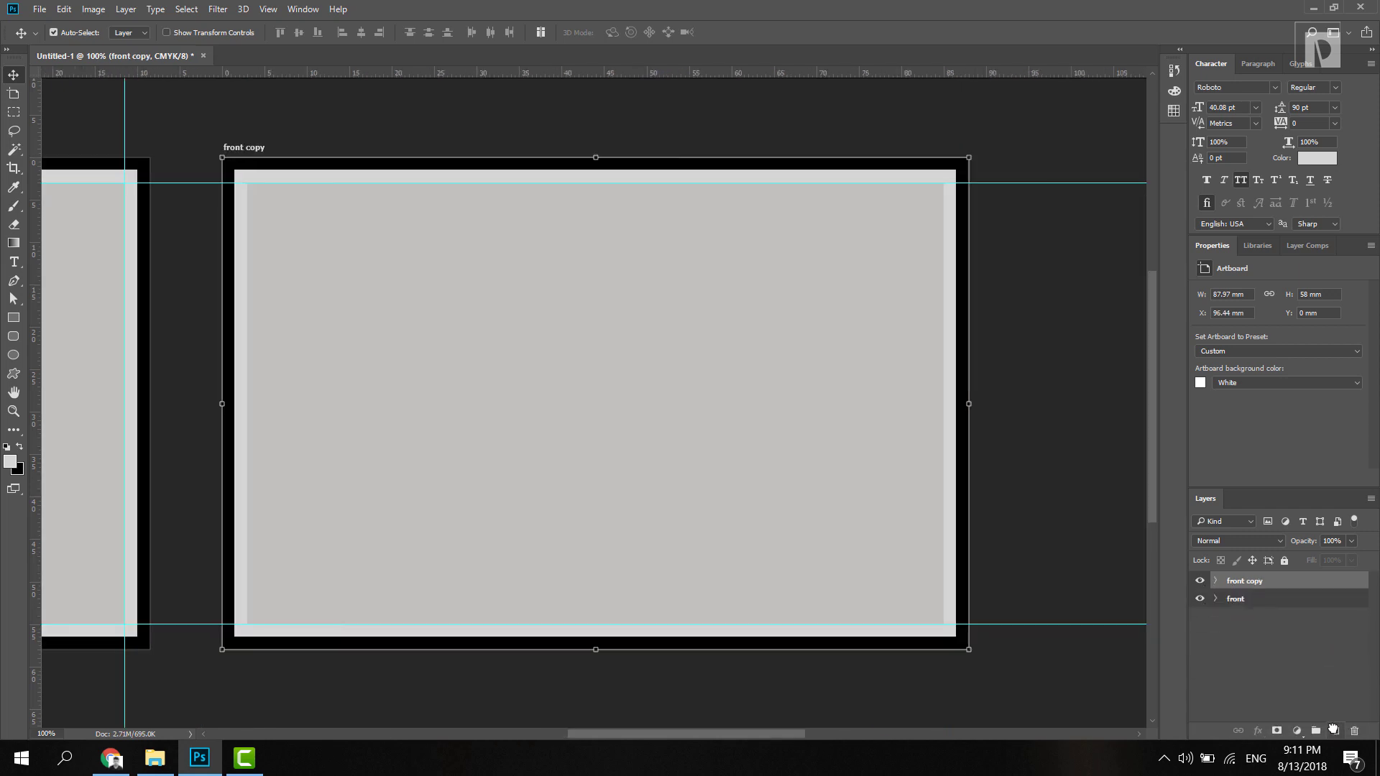
click(1217, 584)
double_click(1243, 580)
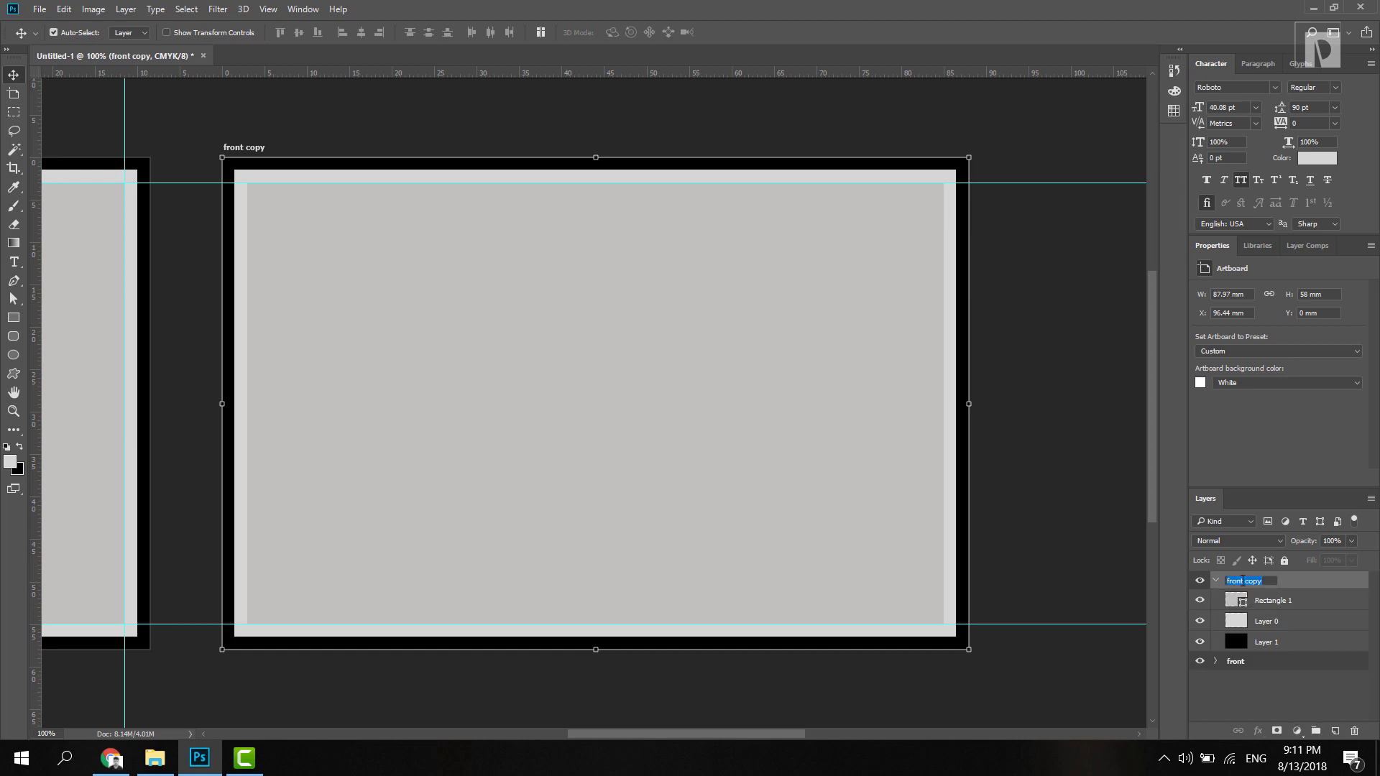
text(back)
key(Return)
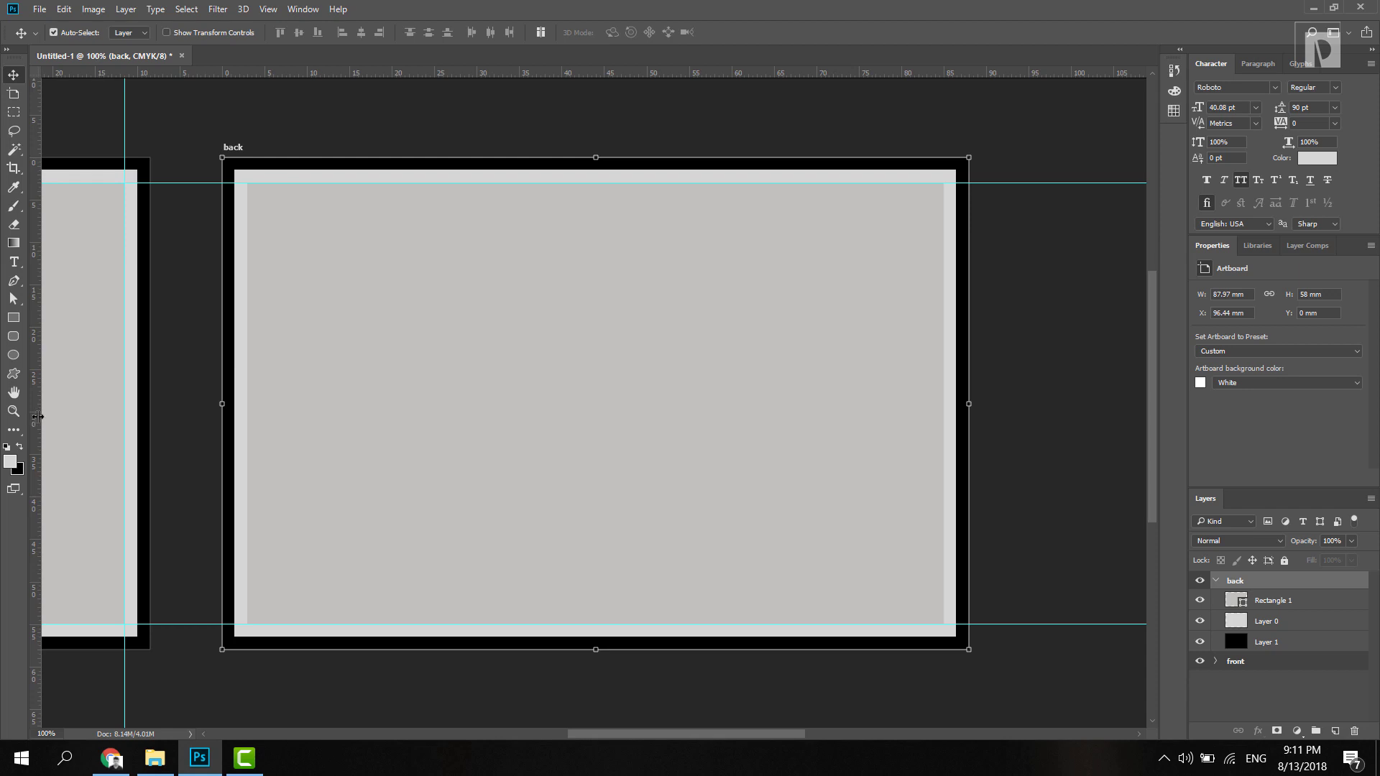
Step: Add guides at the back card's inner left and right edges, zoom out, and deselect
drag(37, 417, 247, 411)
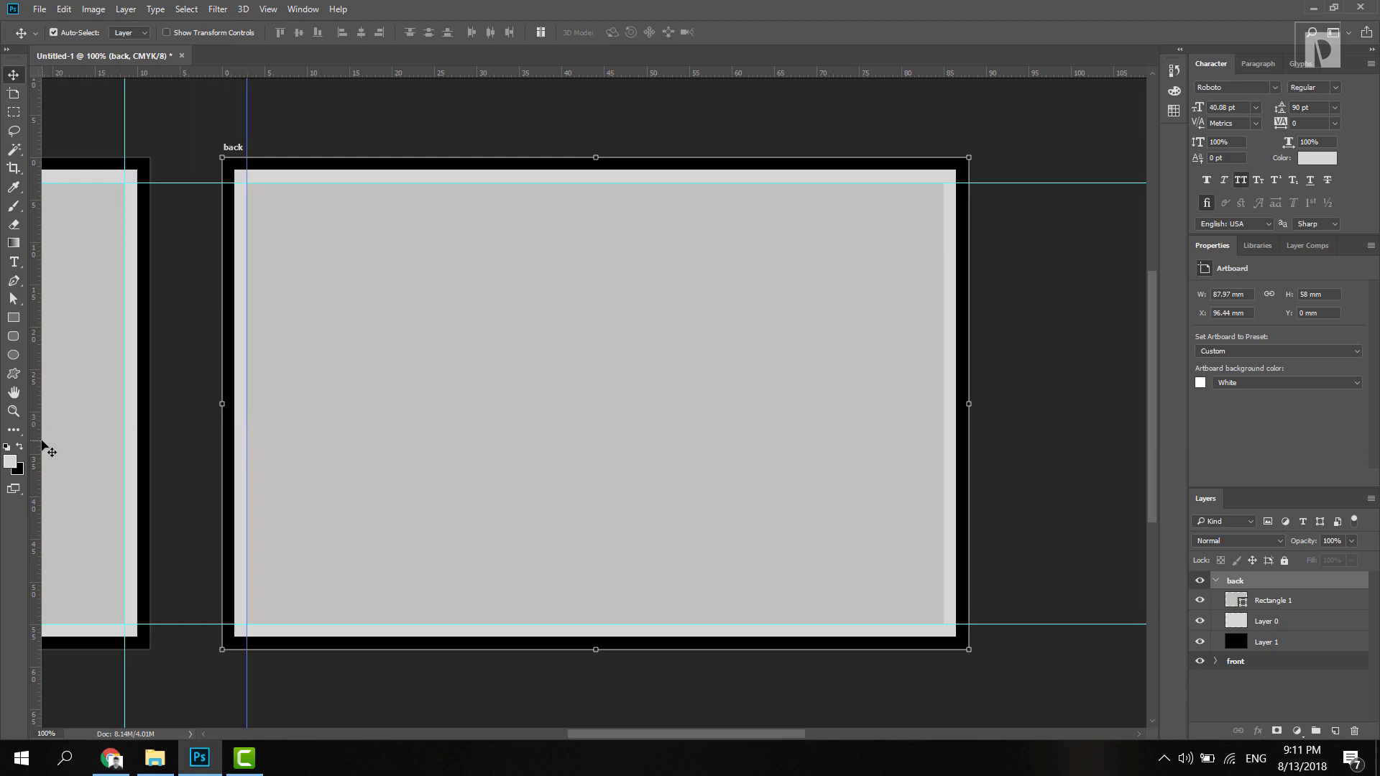
drag(41, 443, 943, 379)
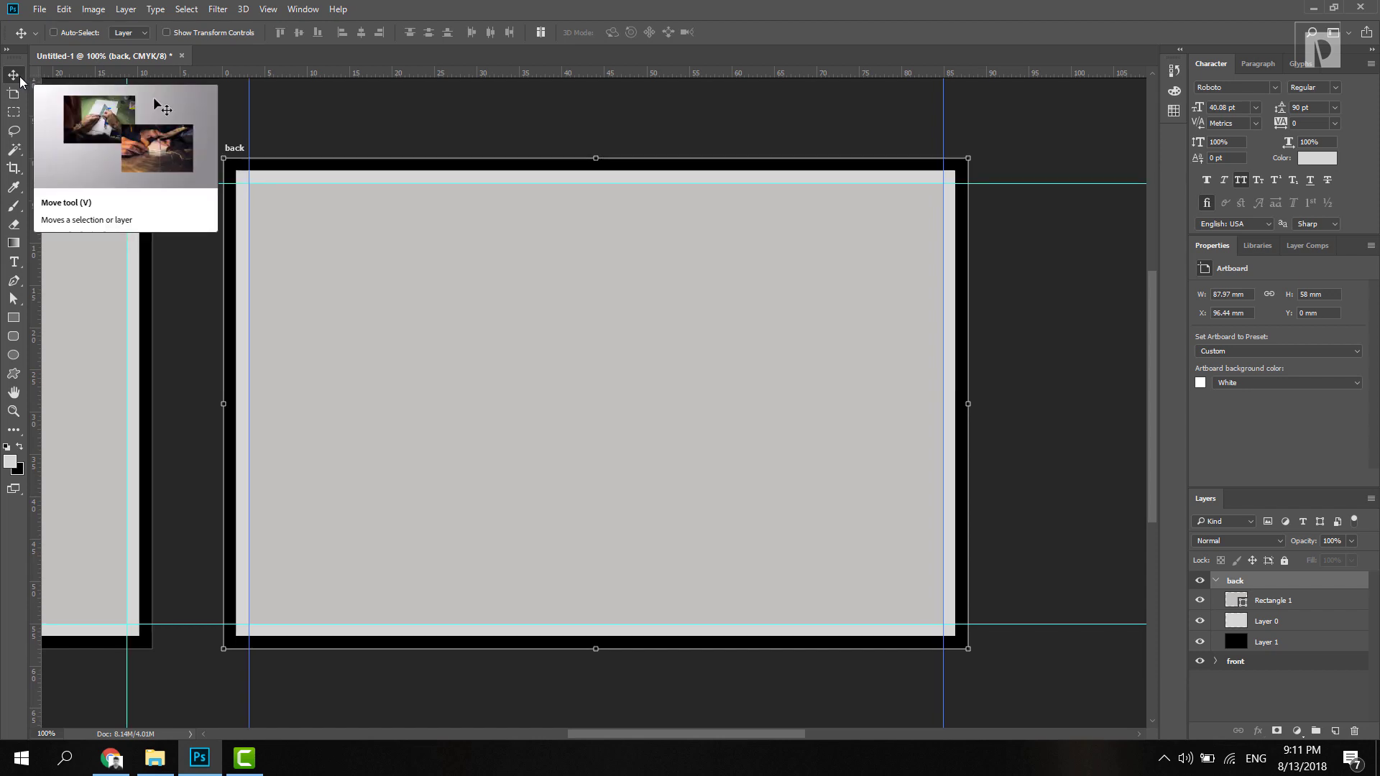
key(ctrl+minus)
key(ctrl+minus)
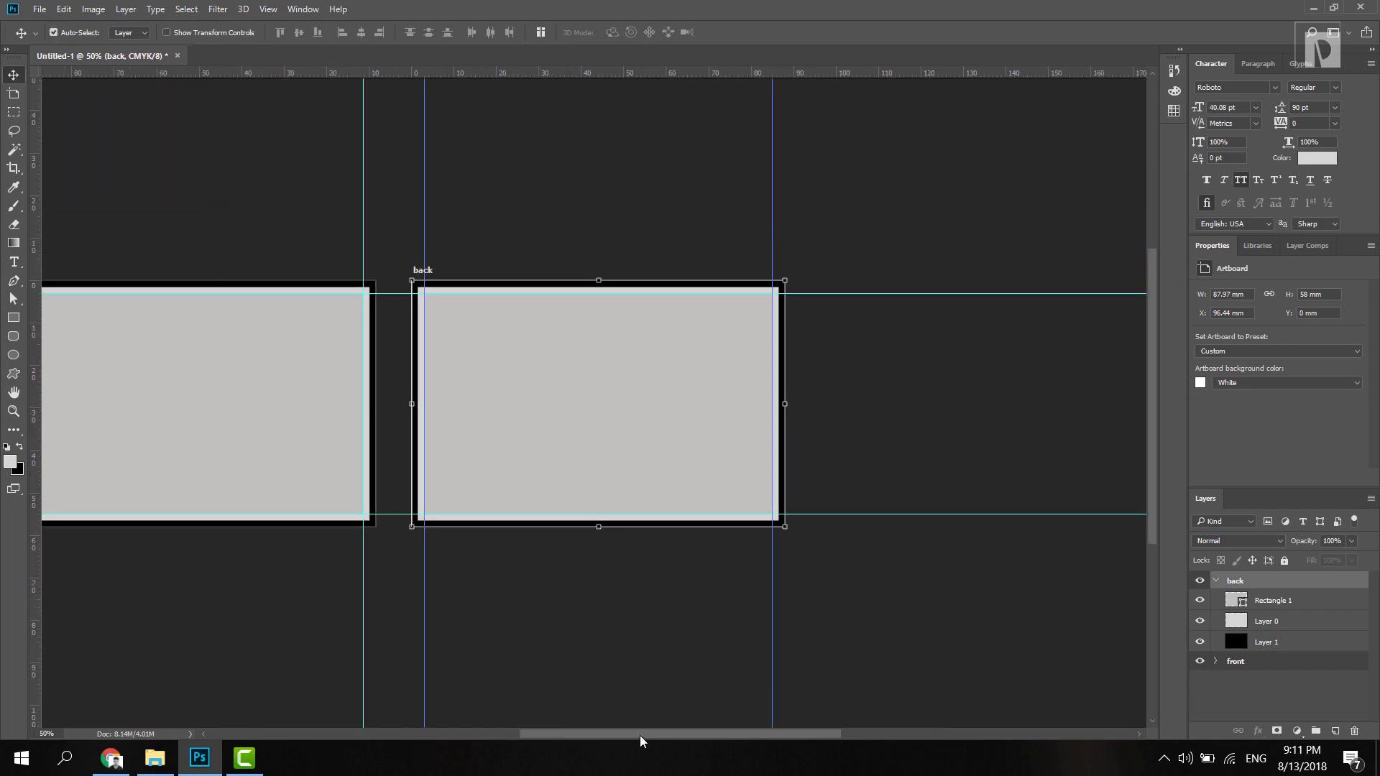
drag(639, 735, 580, 732)
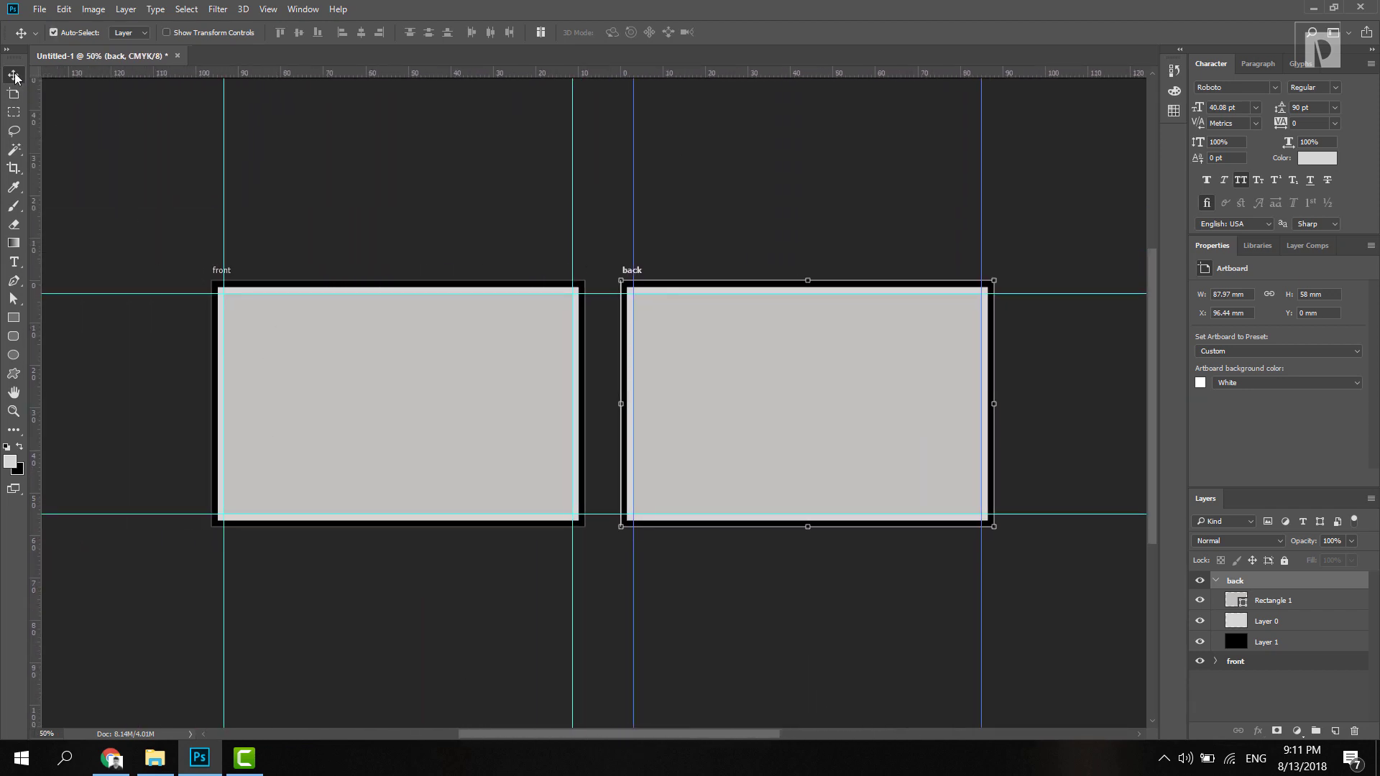
click(144, 210)
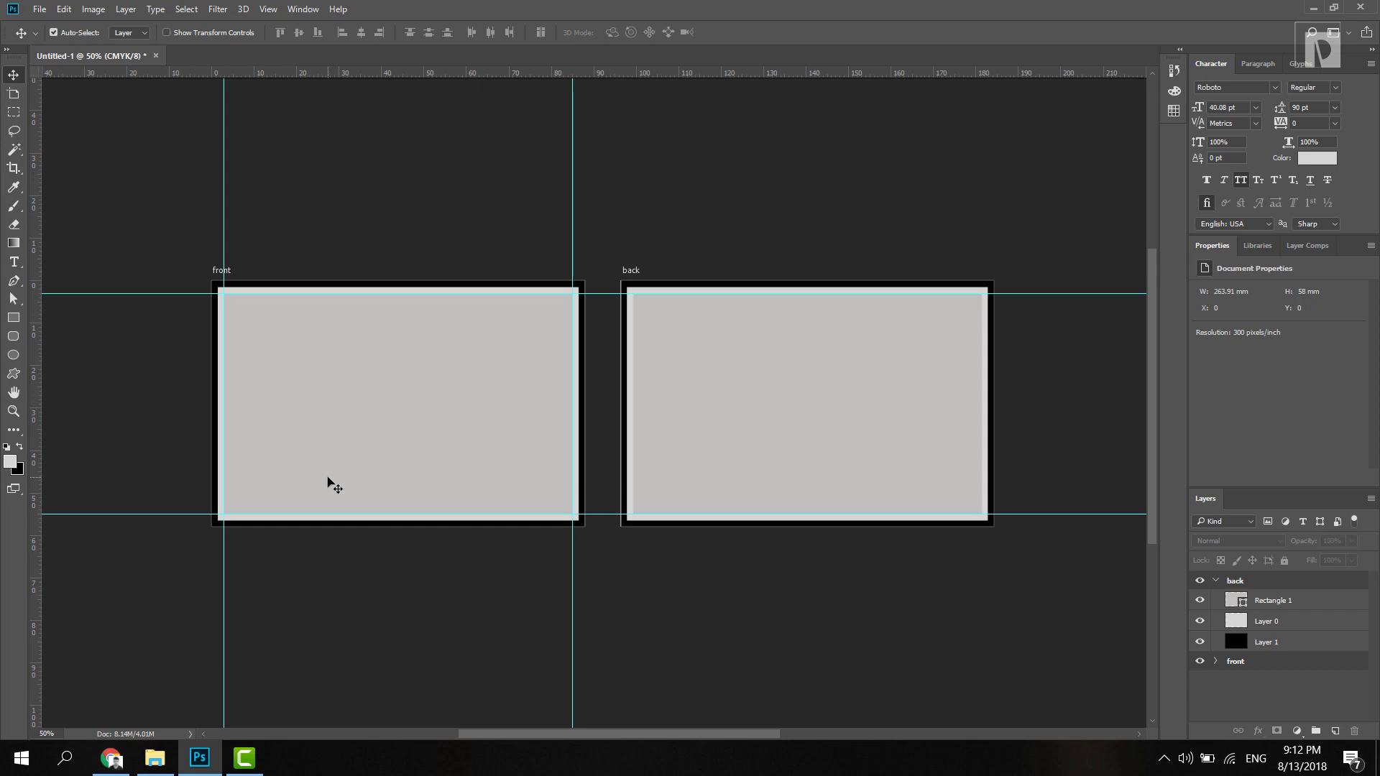
Step: Read the pirabu.com home background colour #171413 in Chrome's inspector, then return to Photoshop
click(111, 758)
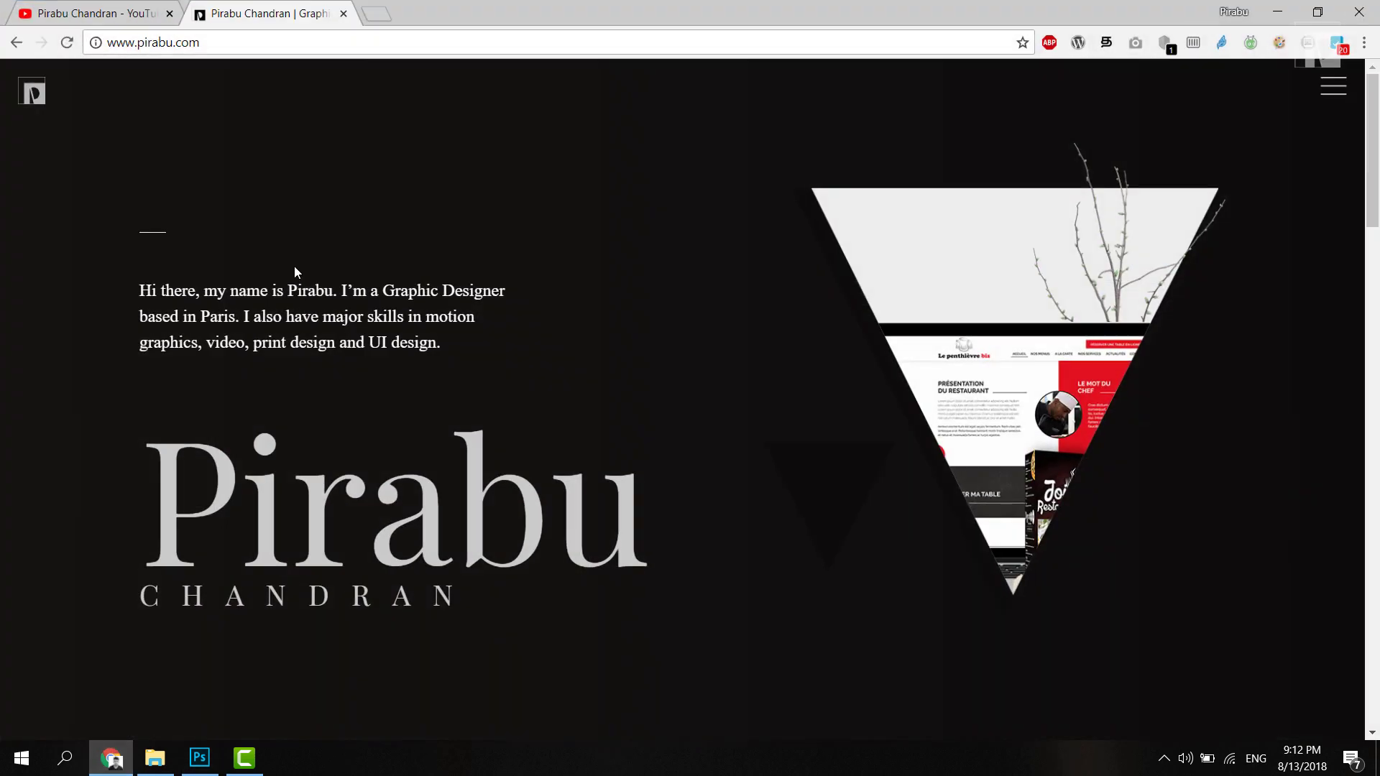
drag(1373, 147, 1378, 112)
right_click(100, 515)
click(154, 716)
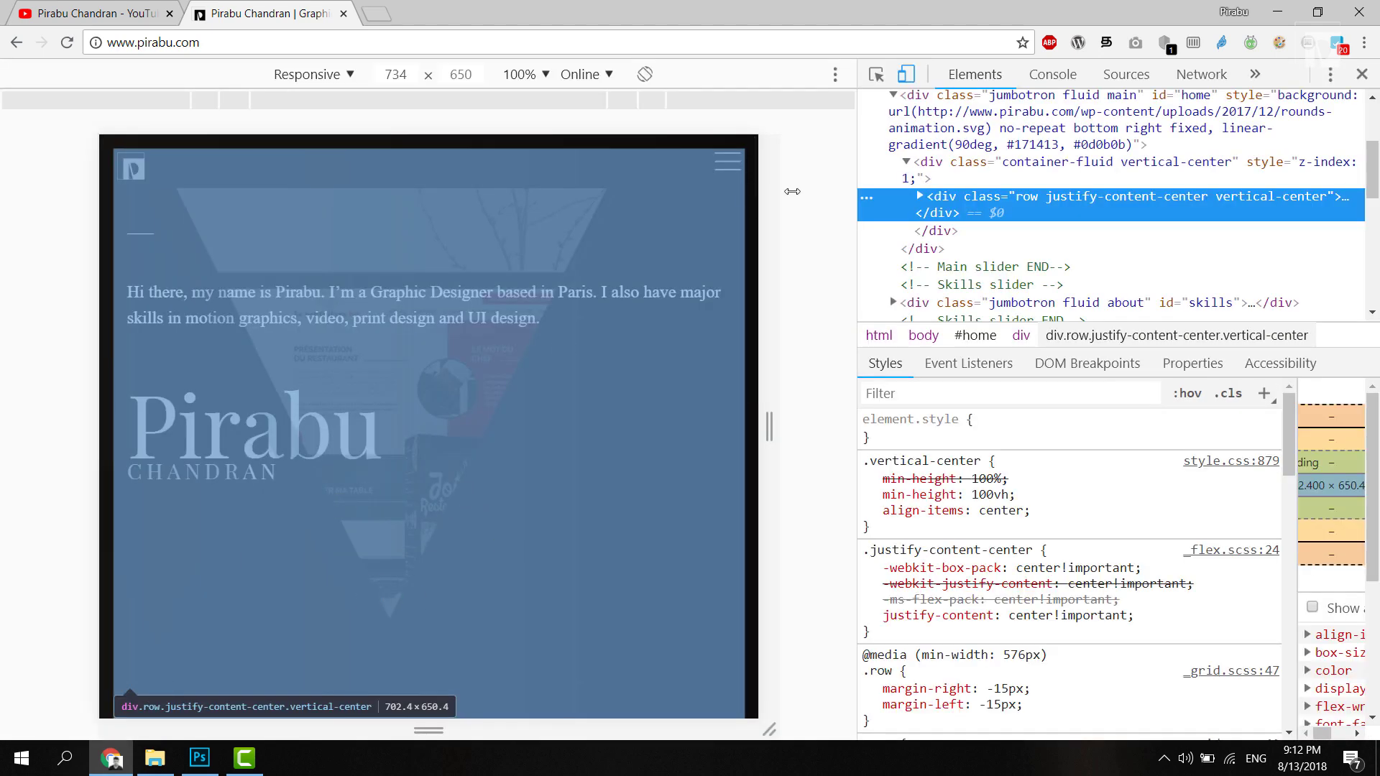
click(1017, 109)
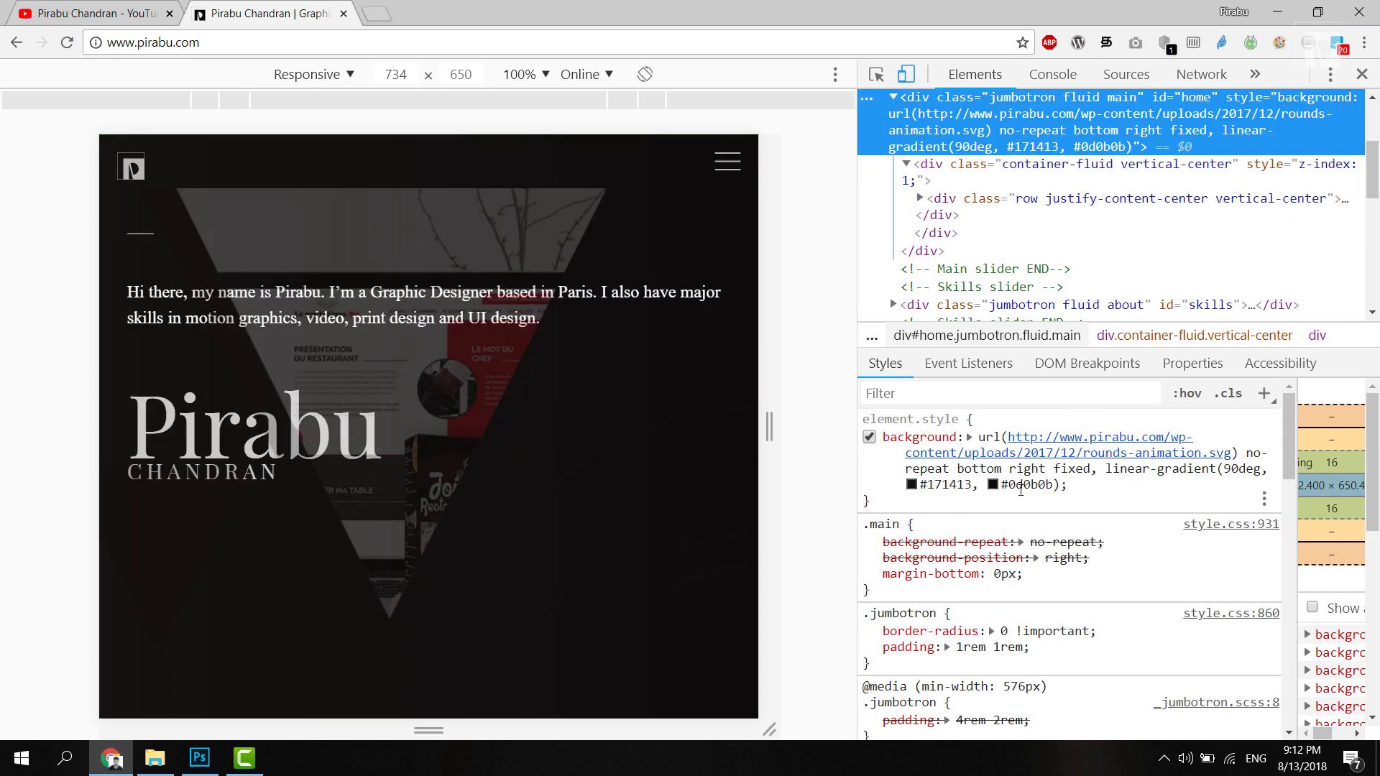
click(1026, 486)
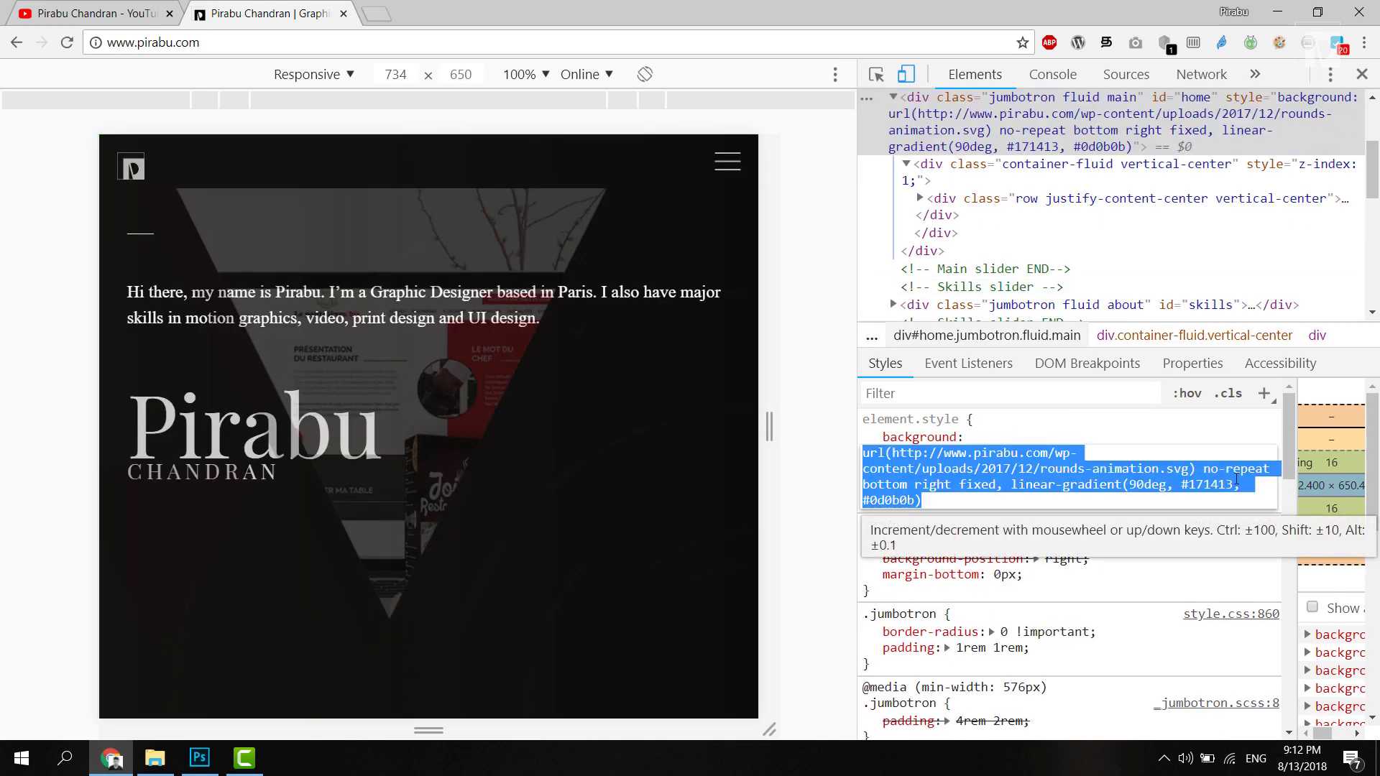
double_click(1216, 486)
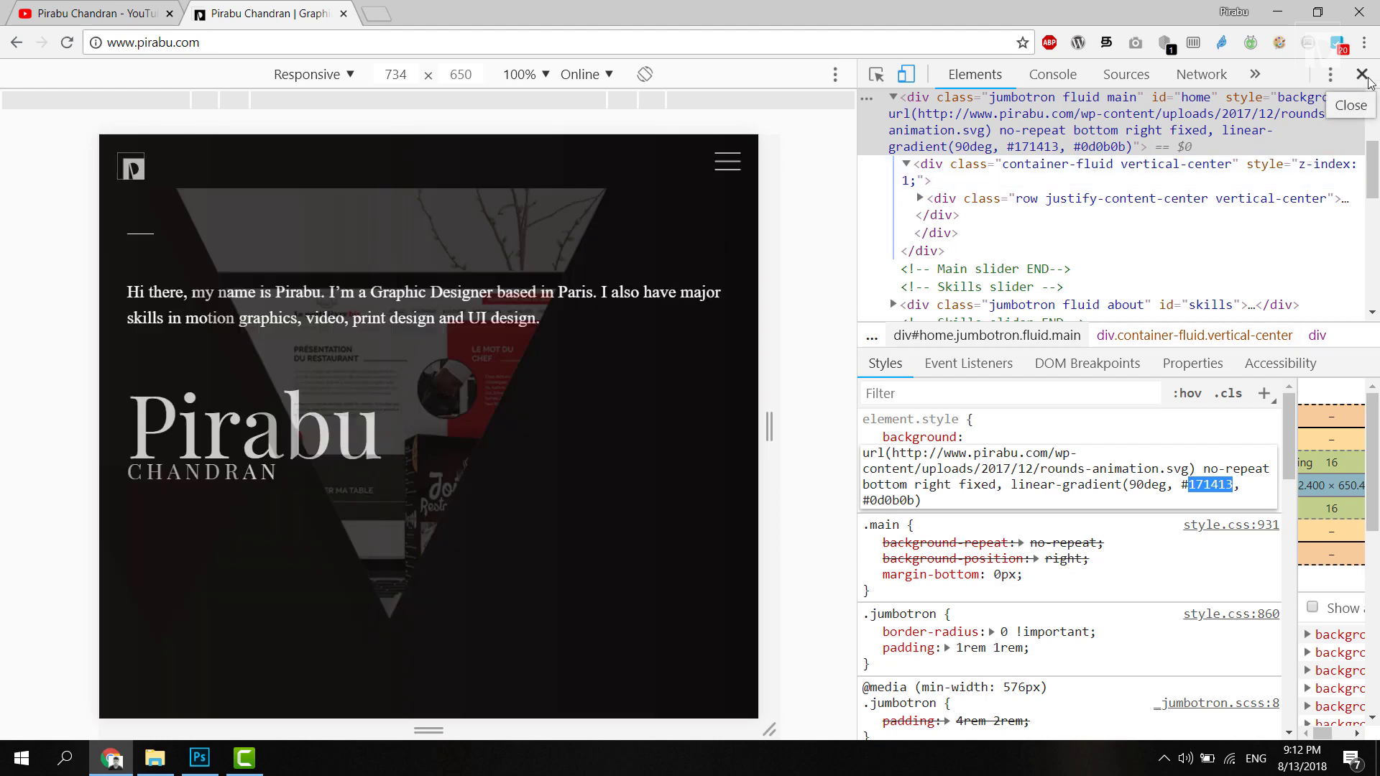
click(1362, 74)
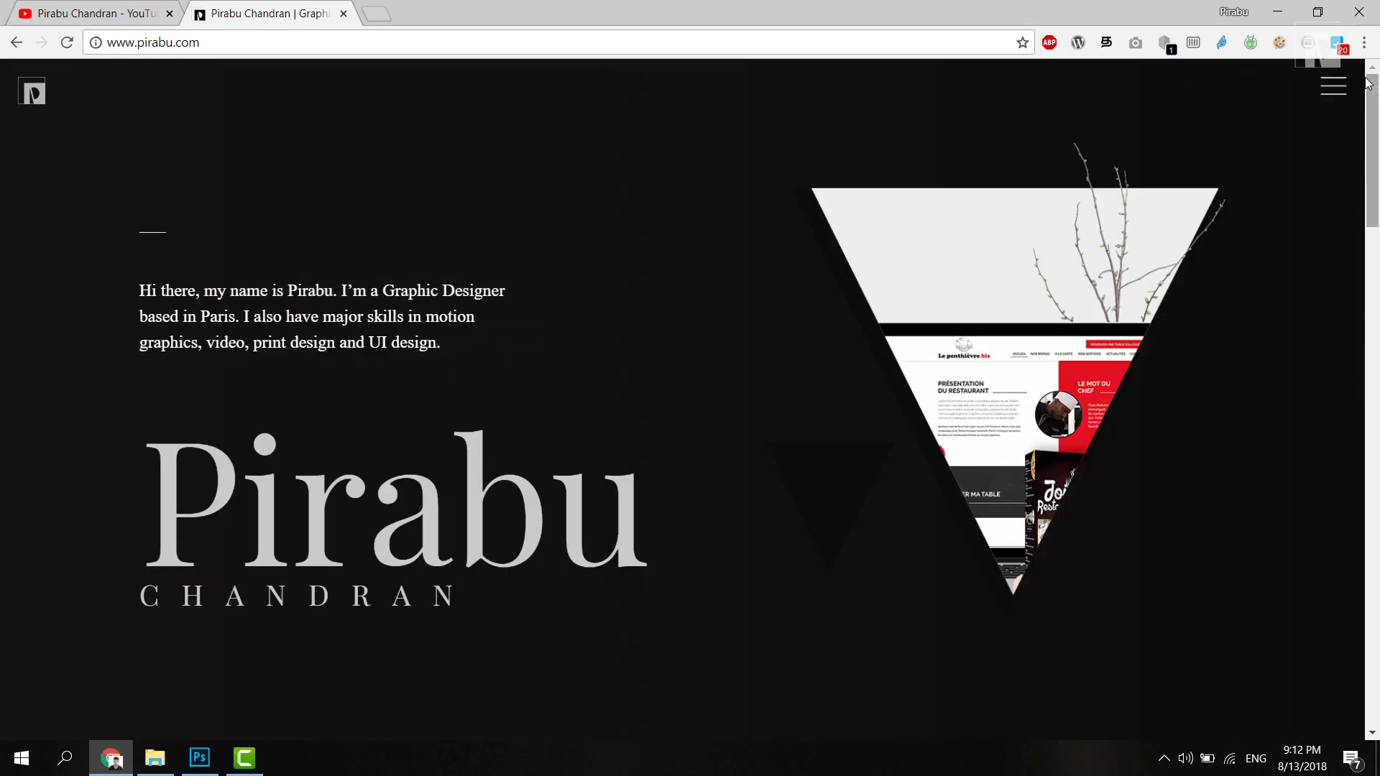
click(1278, 12)
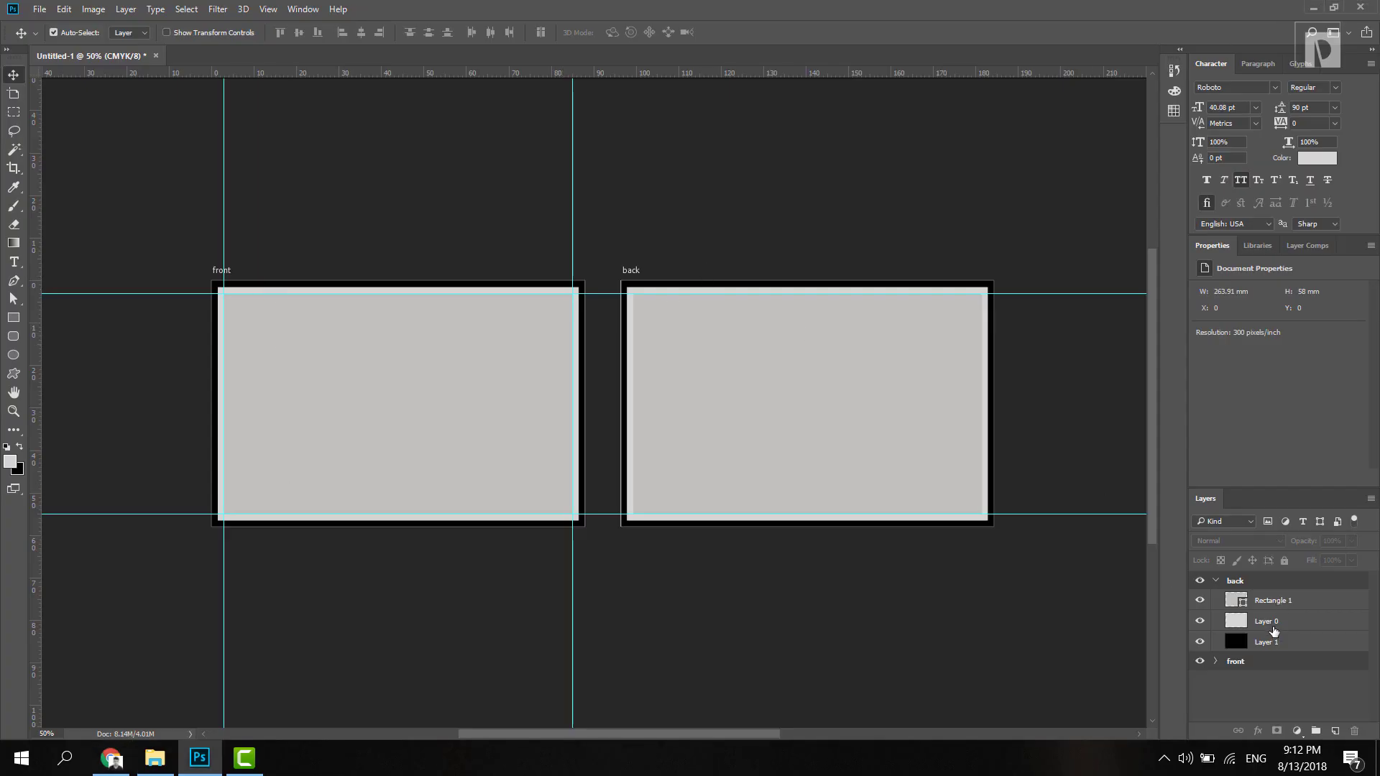
Step: Expand the front artboard and select its Rectangle 1, Layer 1 and Layer 0
click(1274, 633)
click(1240, 606)
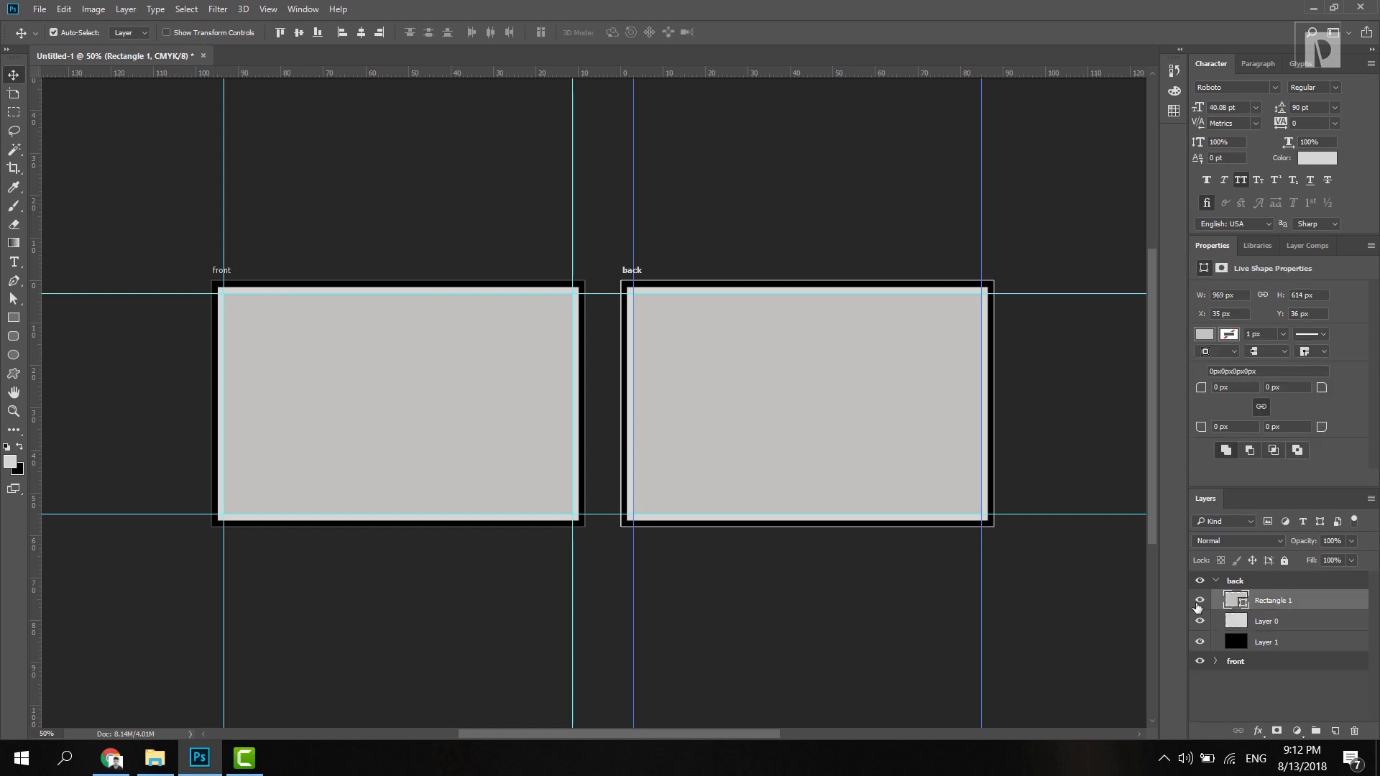
click(1297, 645)
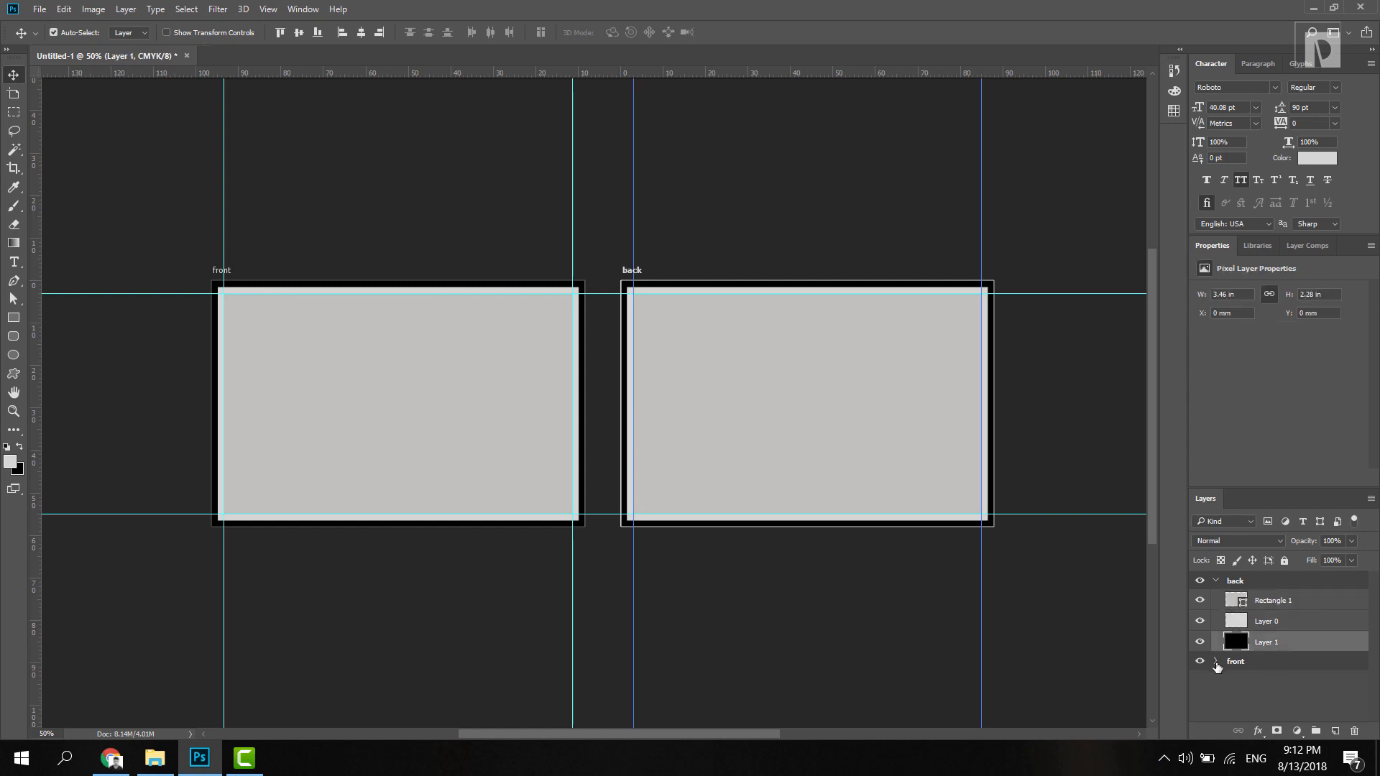
click(1215, 661)
click(1215, 580)
click(1258, 623)
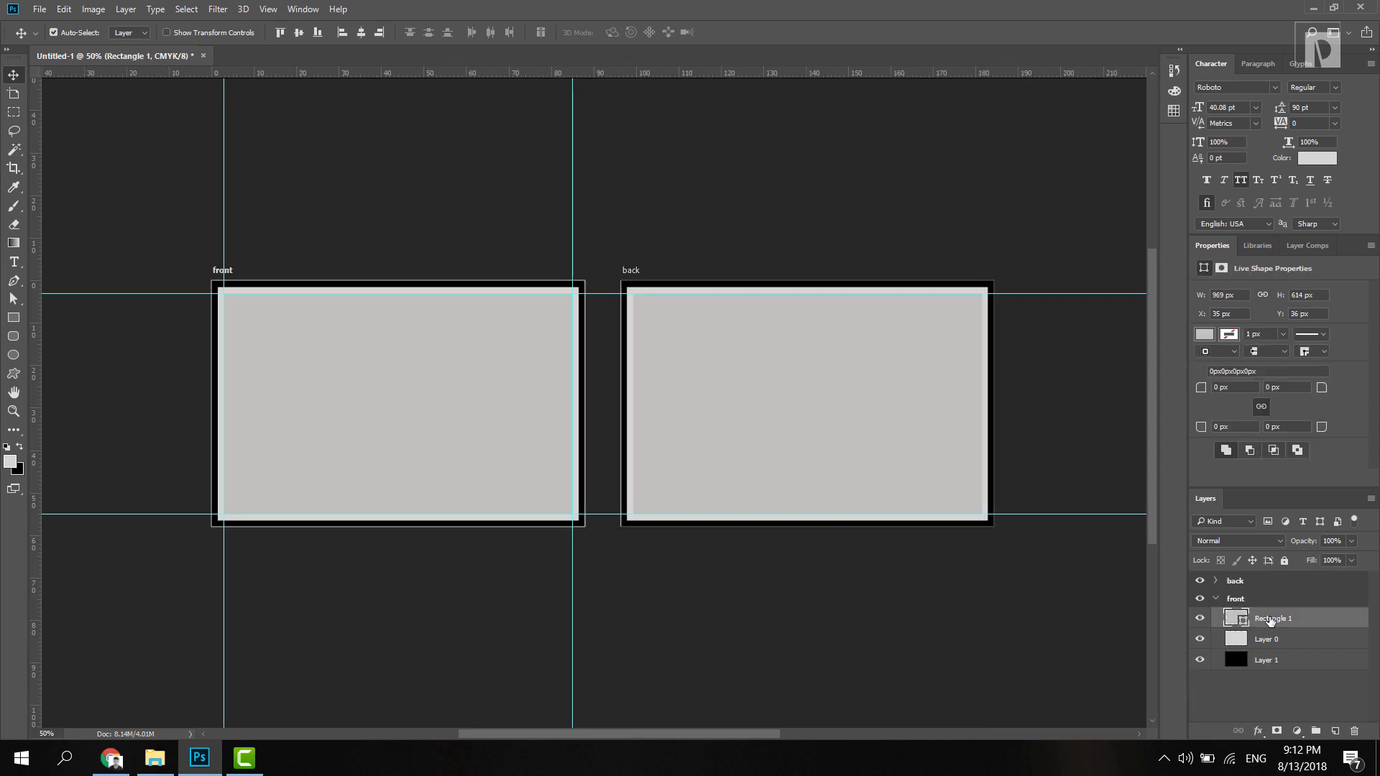
ctrl+click(1285, 661)
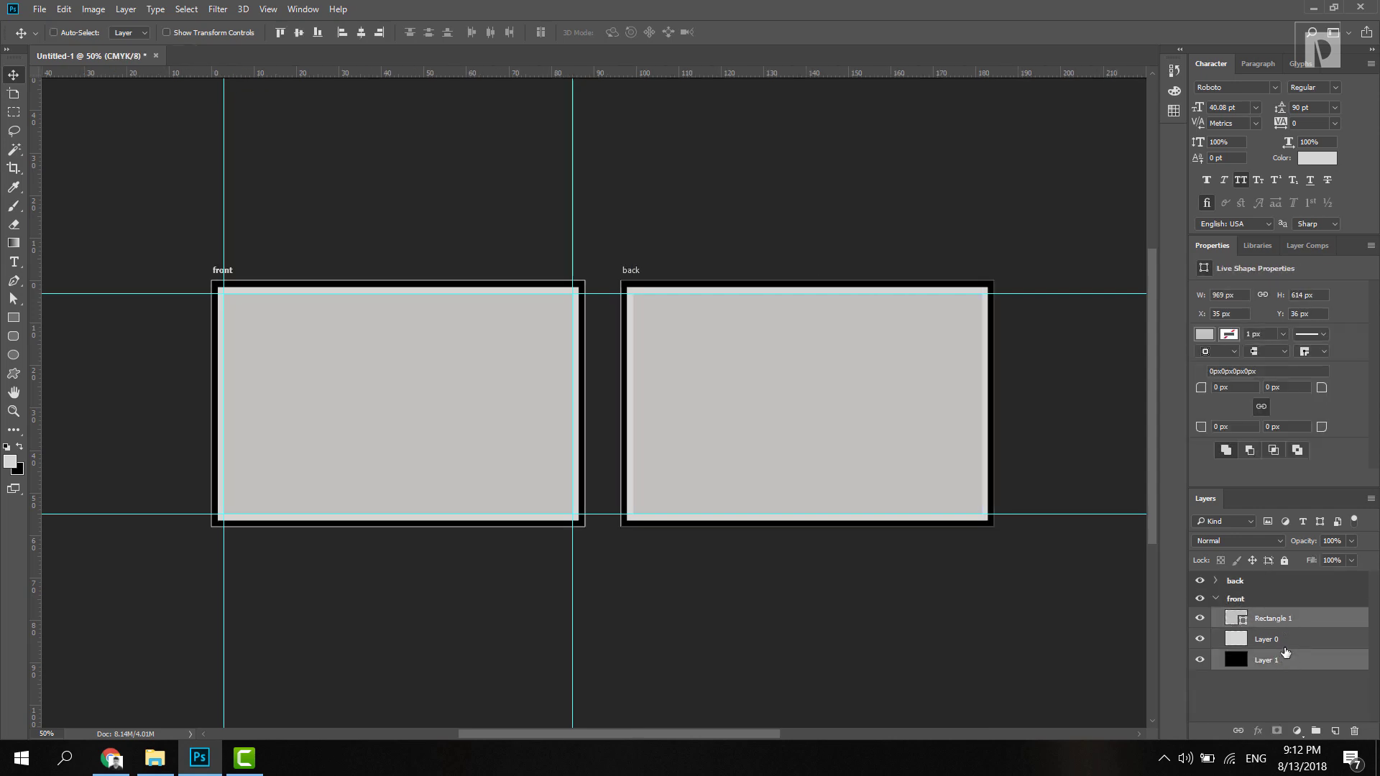
ctrl+click(1285, 647)
Step: Group the three selected layers and name the group 'guide'
key(ctrl+g)
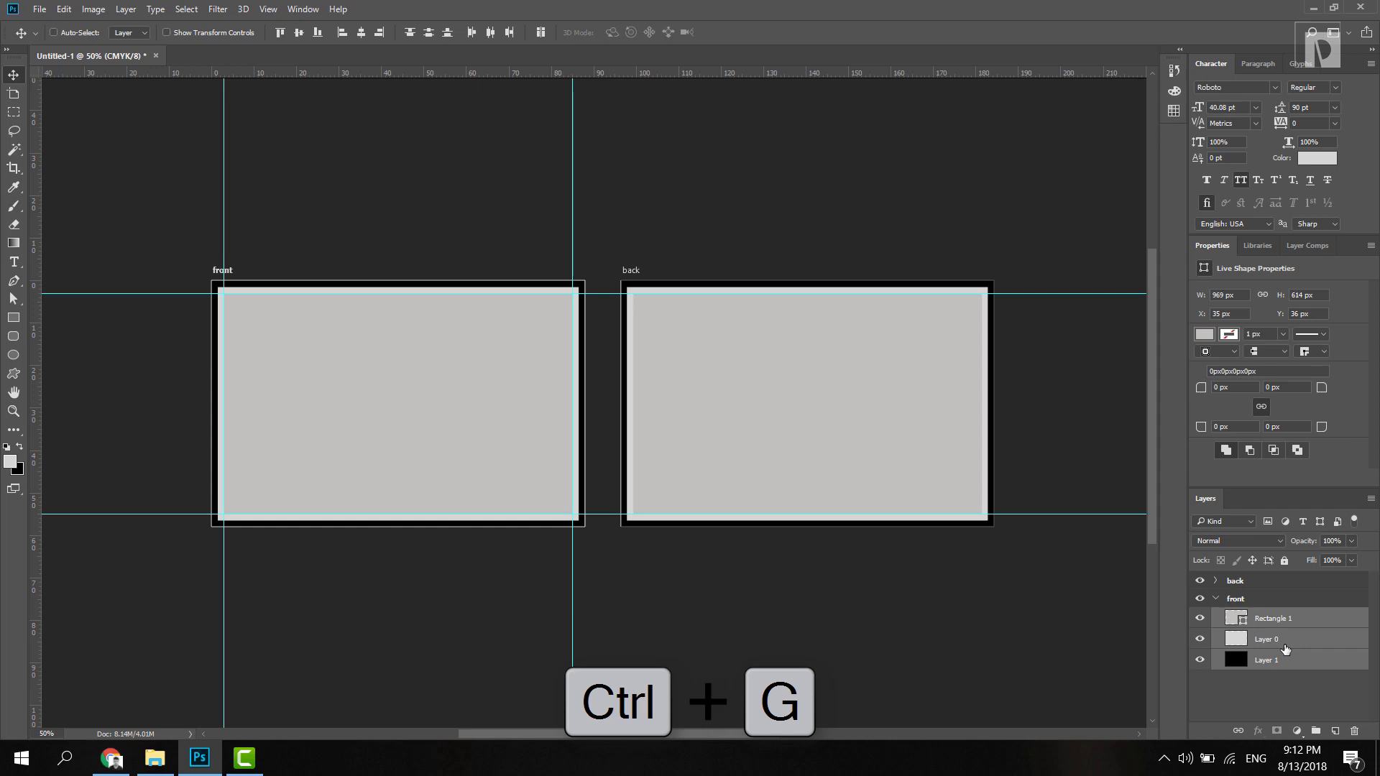
double_click(1267, 617)
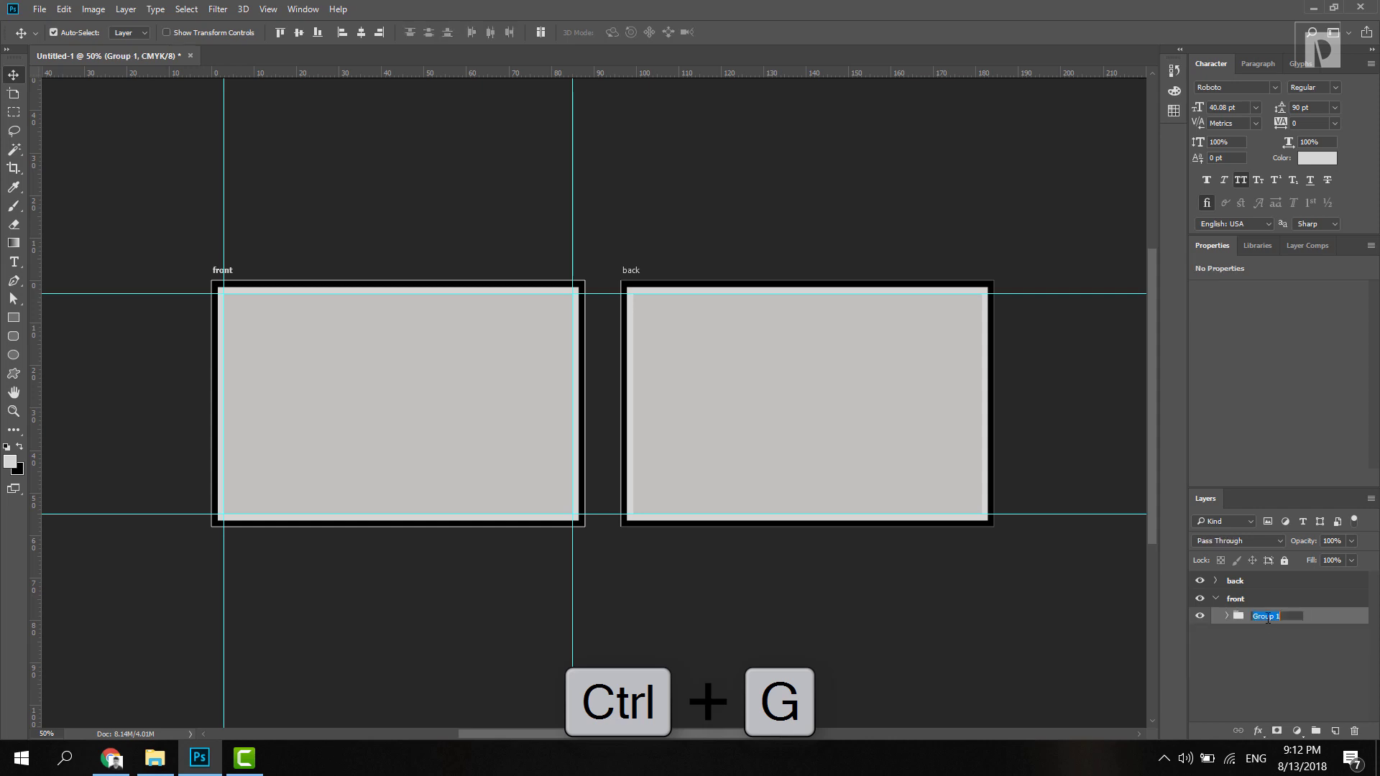
text(guide)
key(Return)
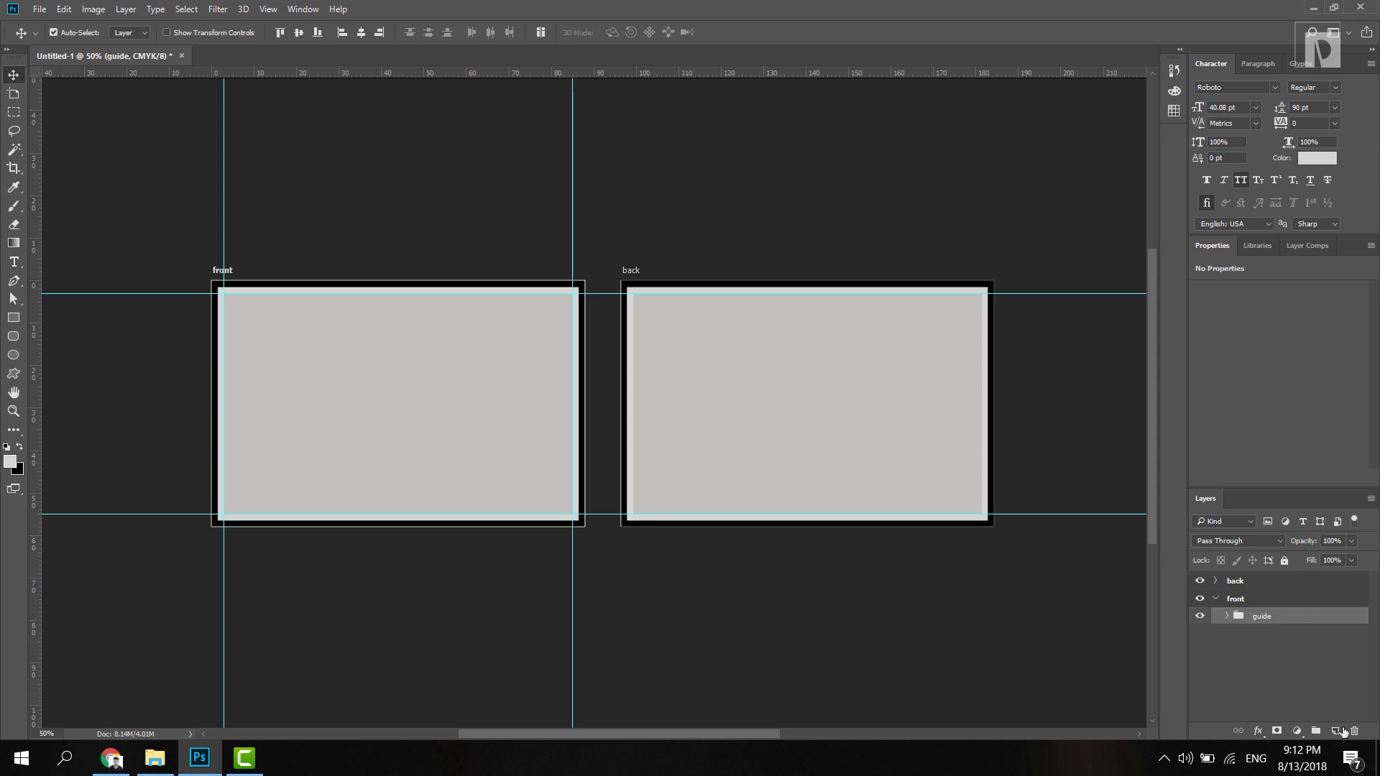
Step: Add a new layer and draw a rectangle aligned over the whole front card
click(1335, 731)
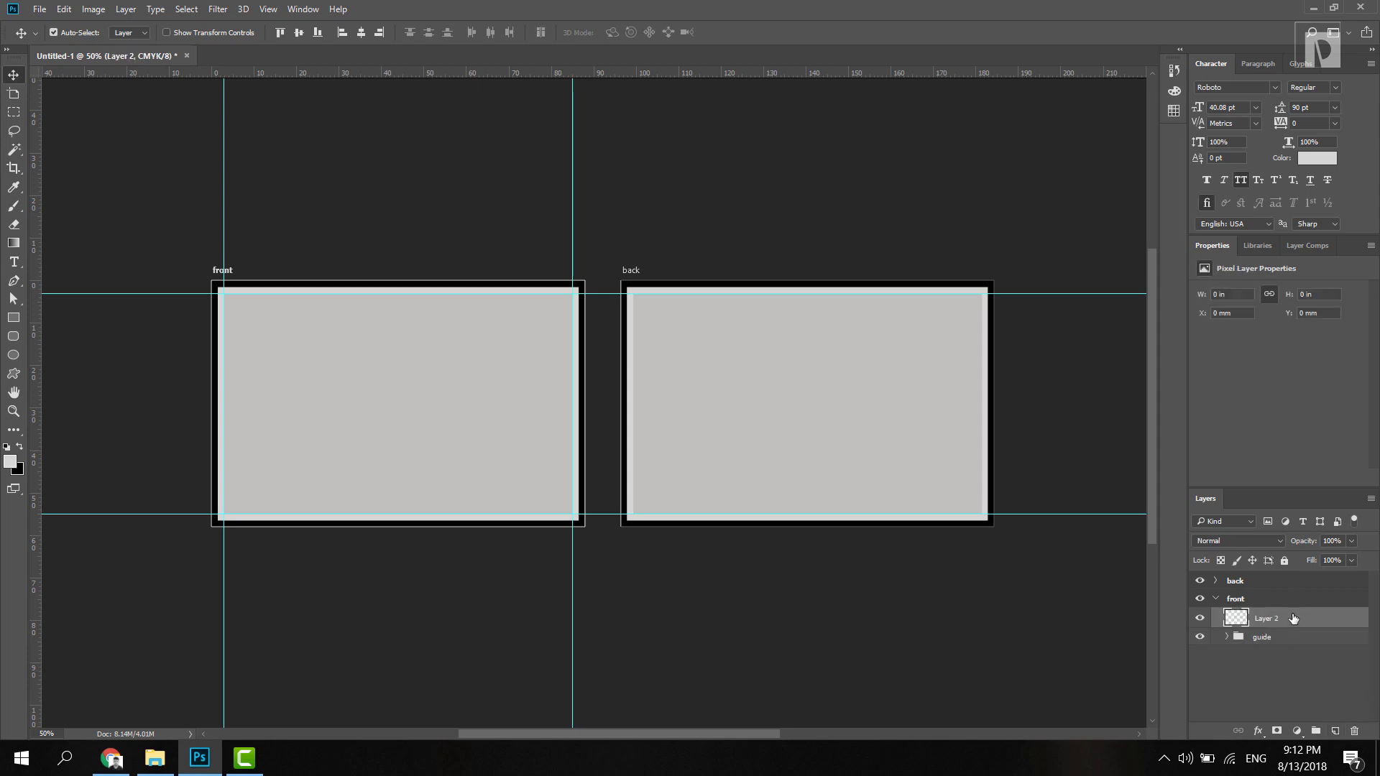
click(13, 318)
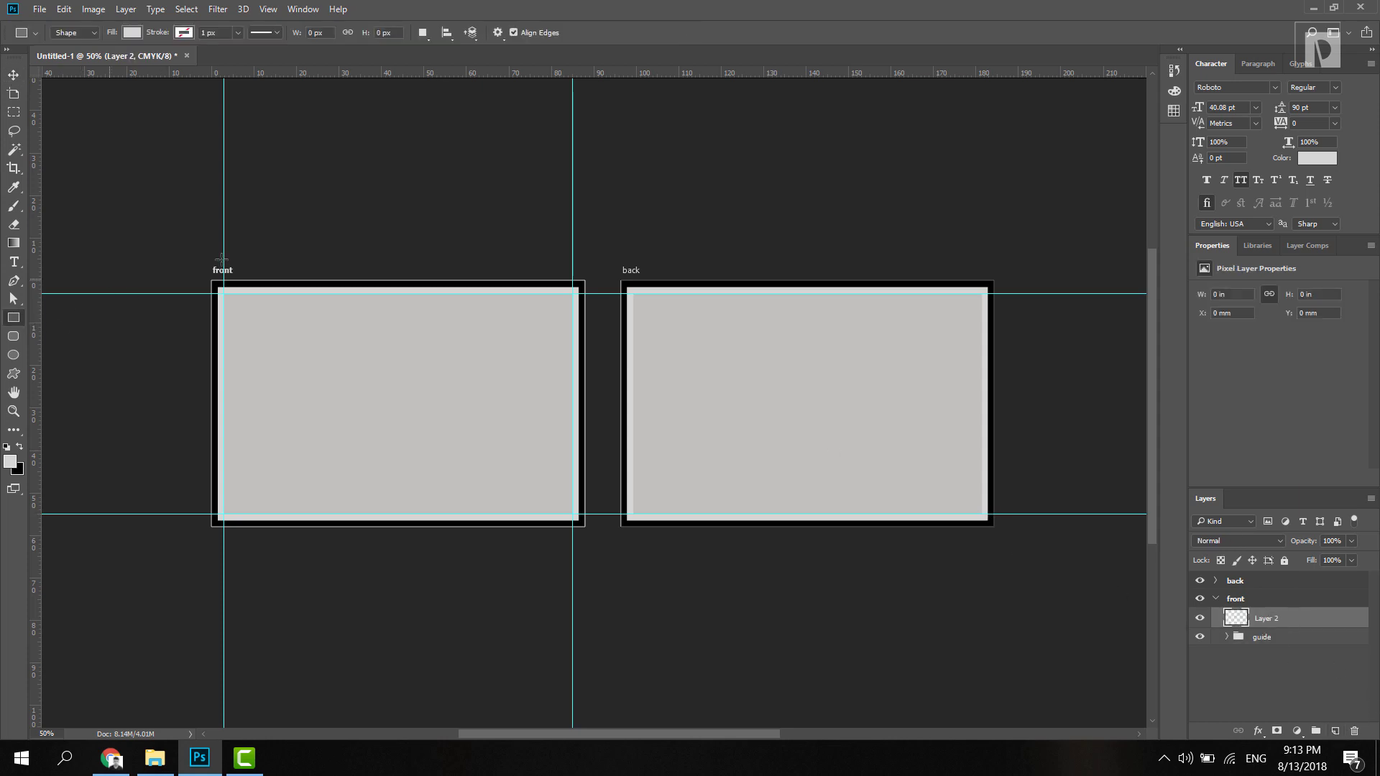
mouse_move(203, 274)
mouse_down()
mouse_move(455, 468)
mouse_move(413, 429)
mouse_up()
click(13, 74)
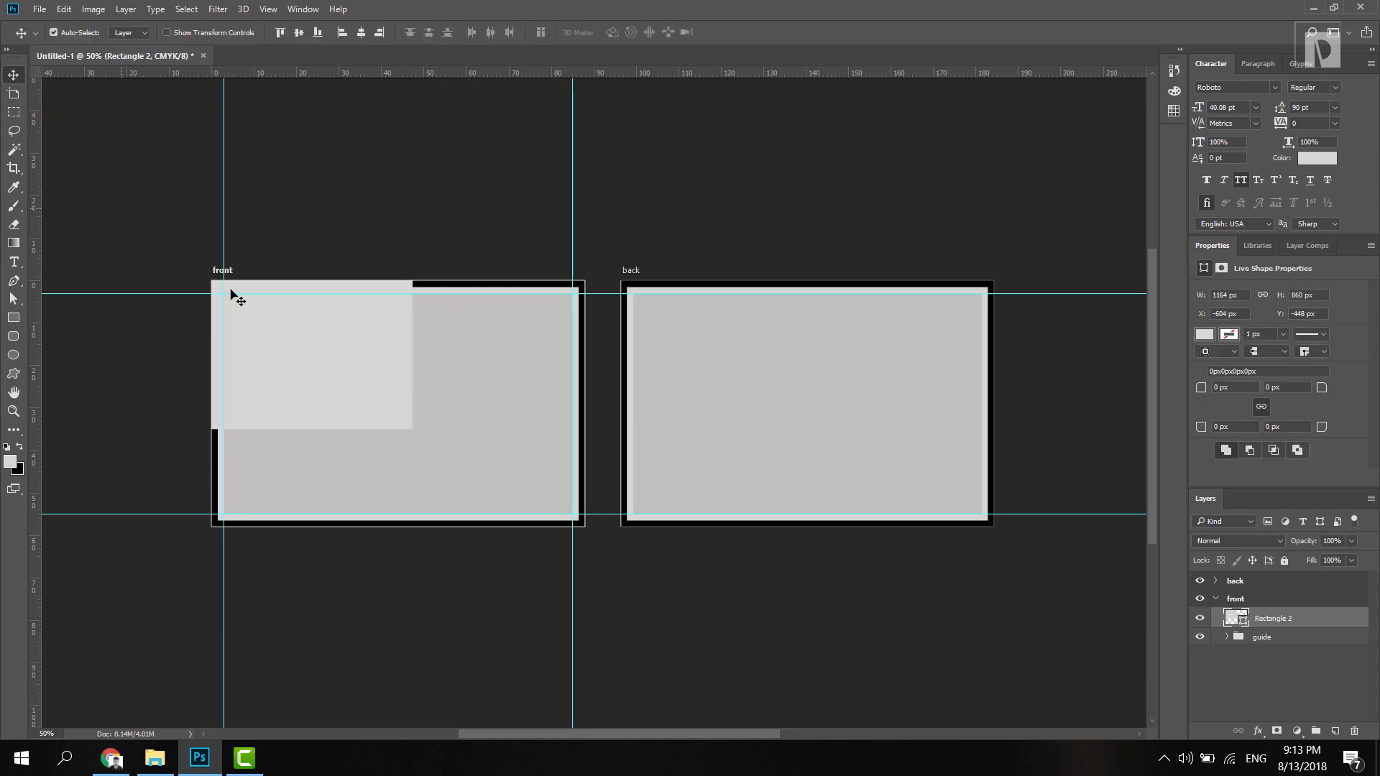
drag(271, 333, 469, 463)
Step: Fill the rectangle with near-black #110f0f
double_click(1241, 619)
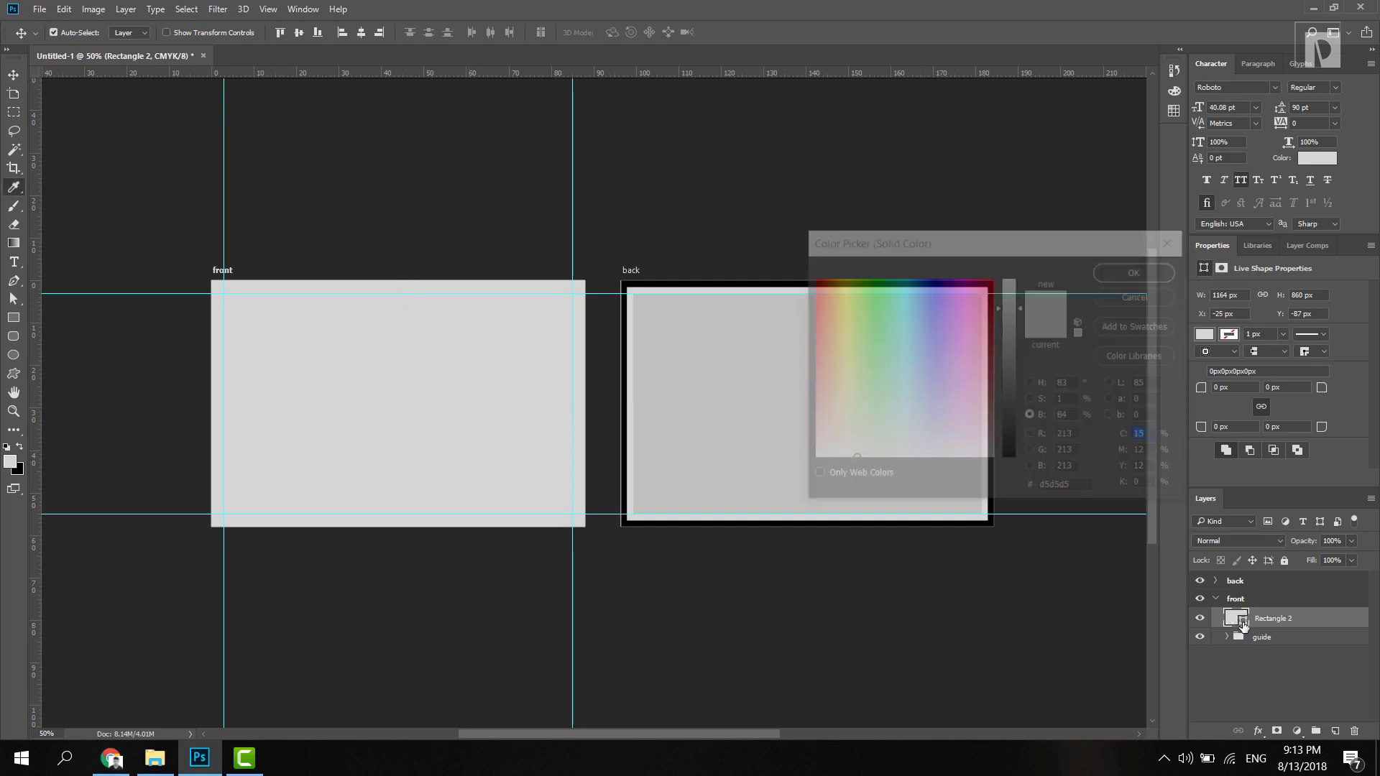
double_click(1064, 489)
text(171413)
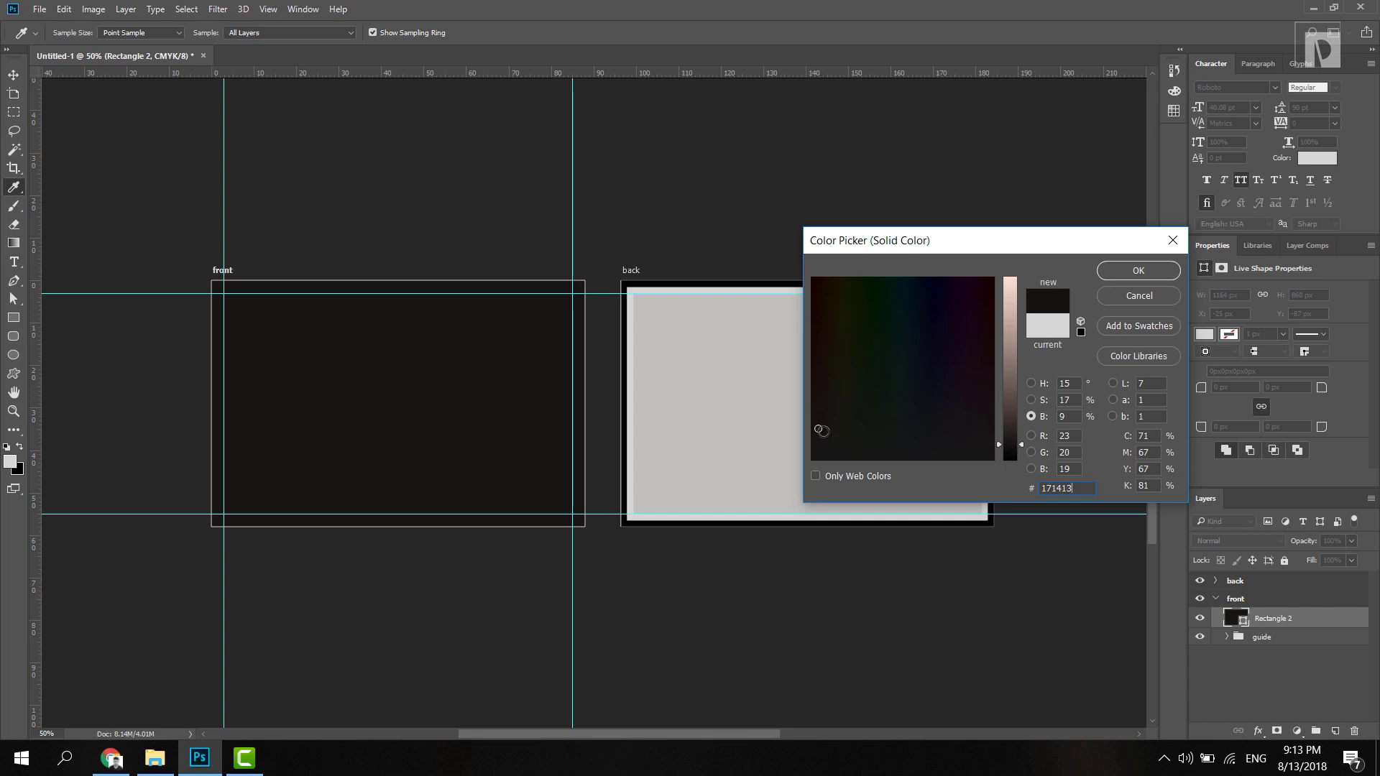
click(809, 439)
click(1008, 449)
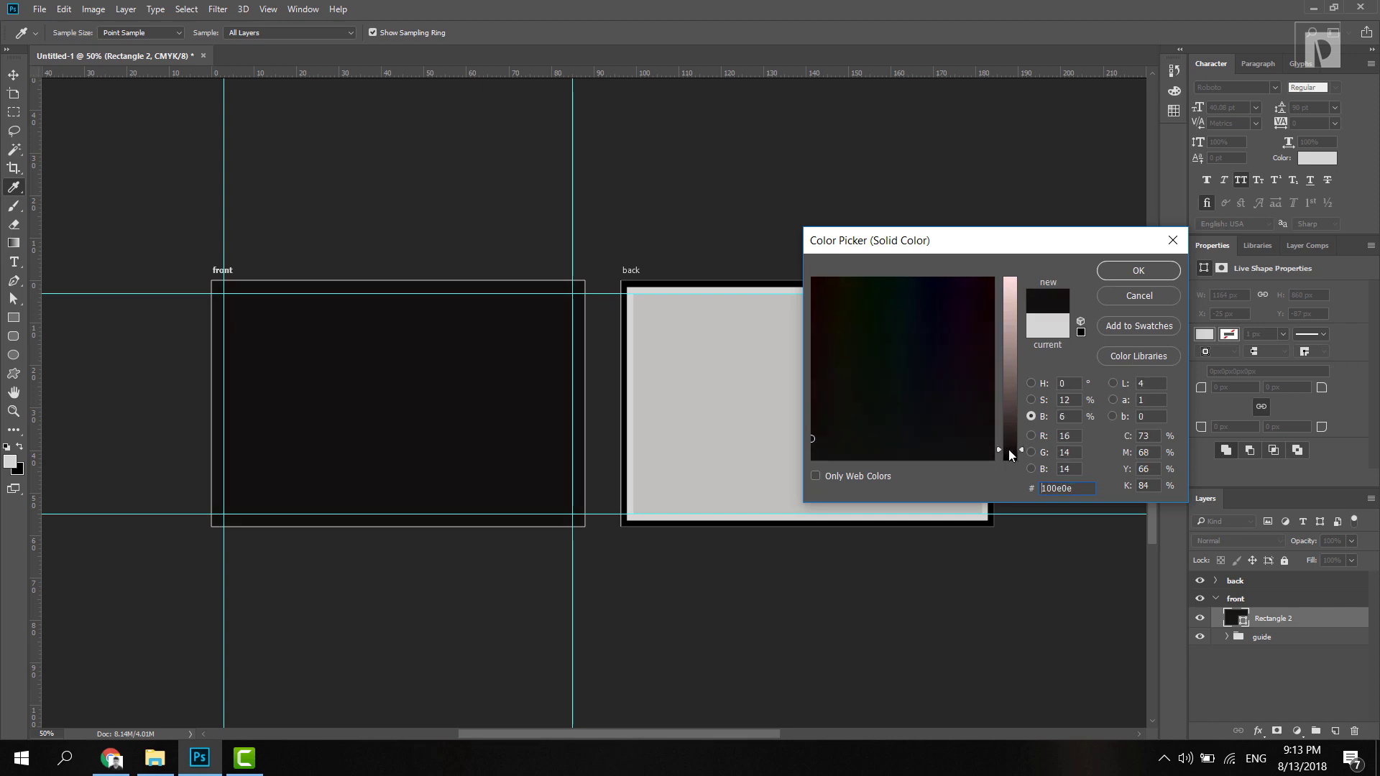
click(1139, 271)
click(14, 75)
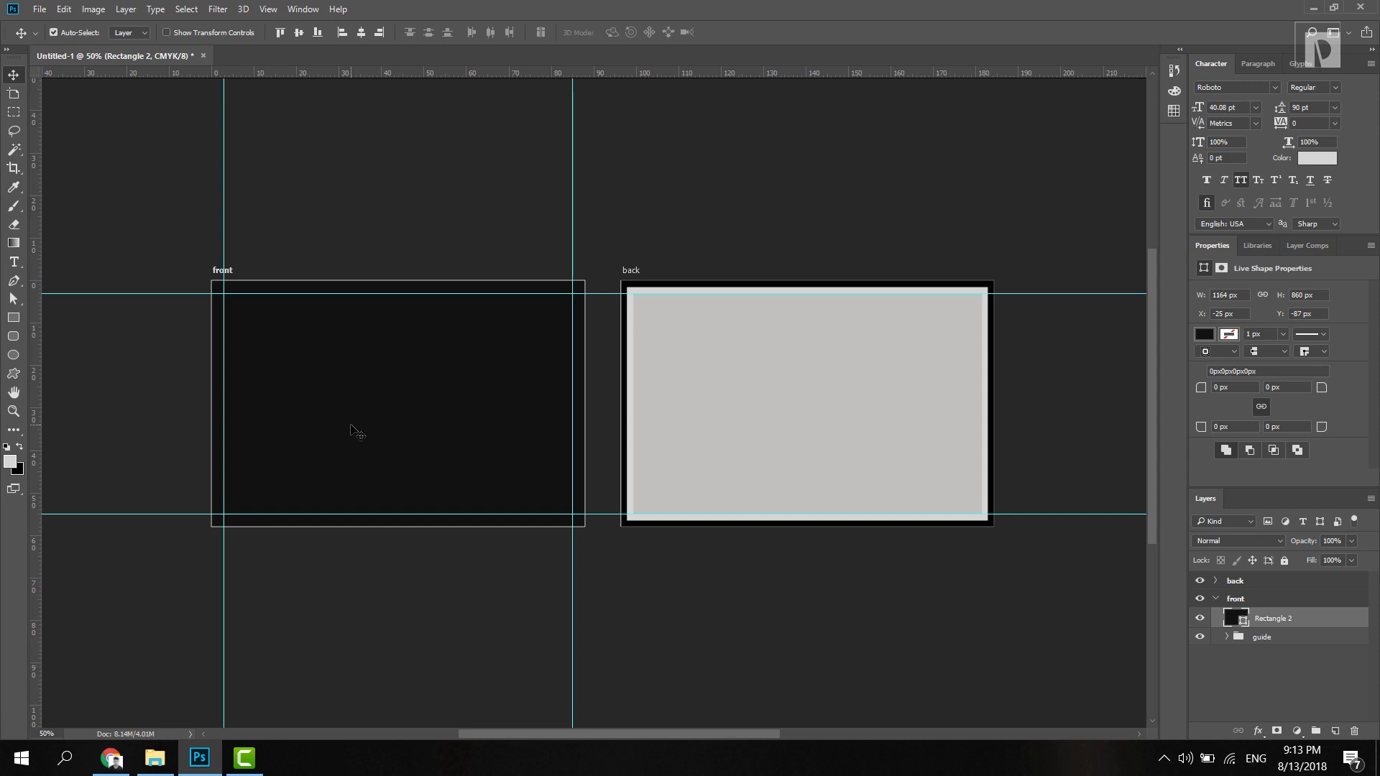
Step: Place logo.svg on the front card and shrink it to a 13.97 mm square mark
click(154, 757)
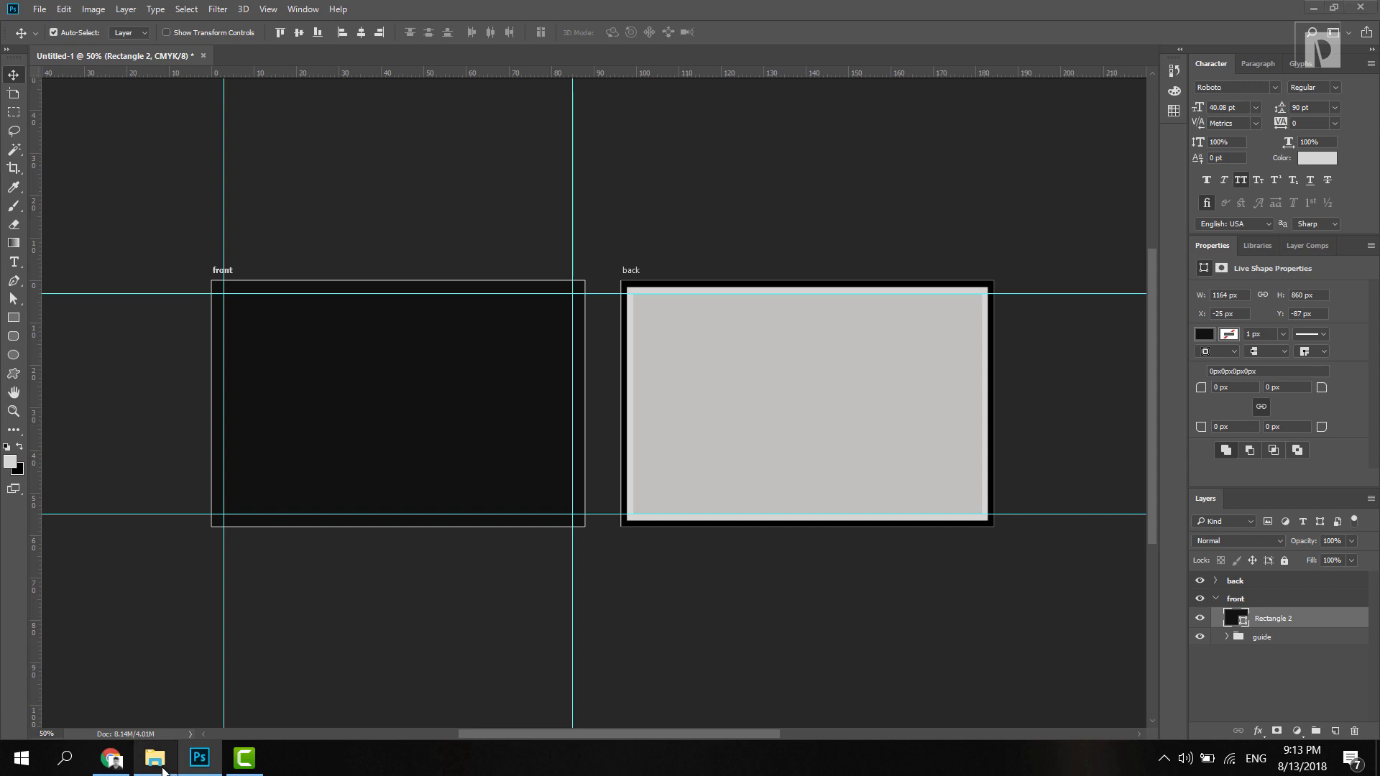
drag(1054, 345, 308, 439)
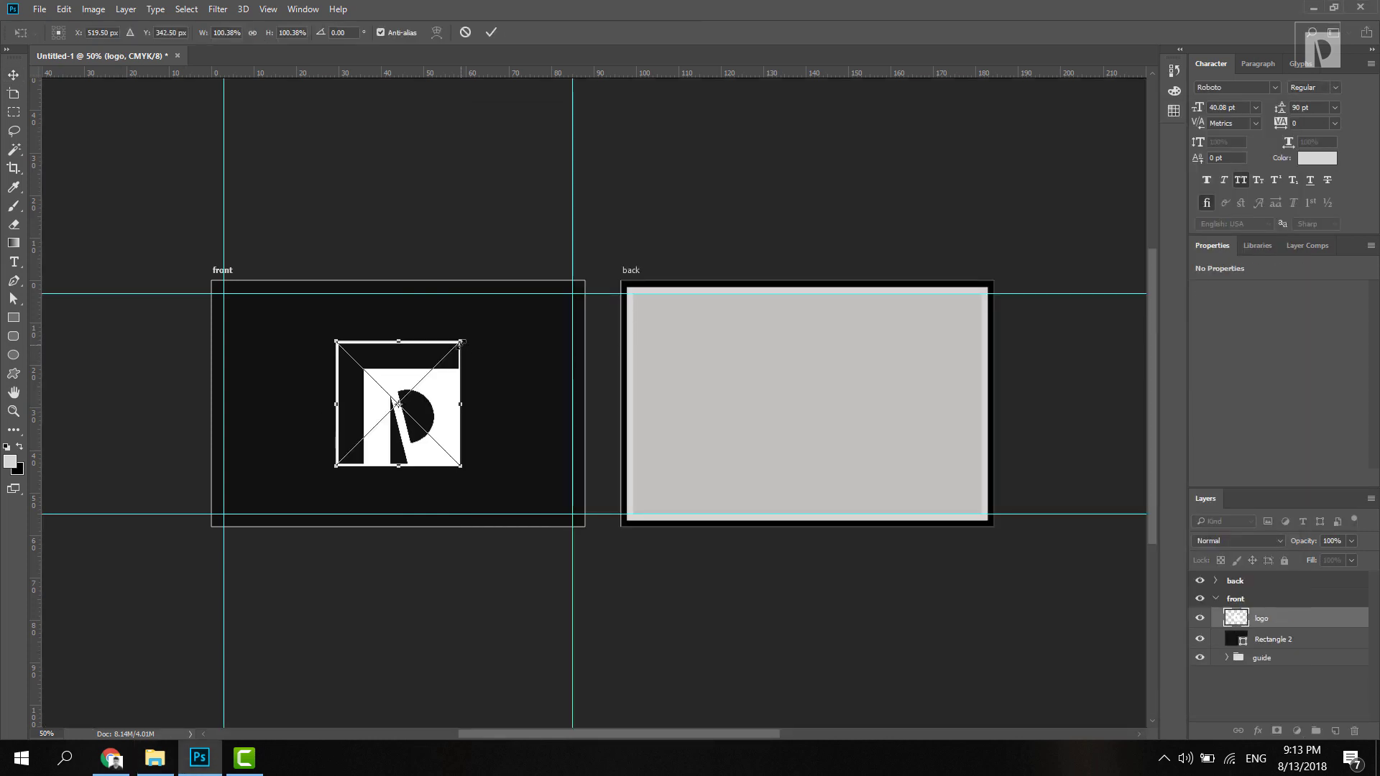
drag(461, 341, 438, 362)
key(Return)
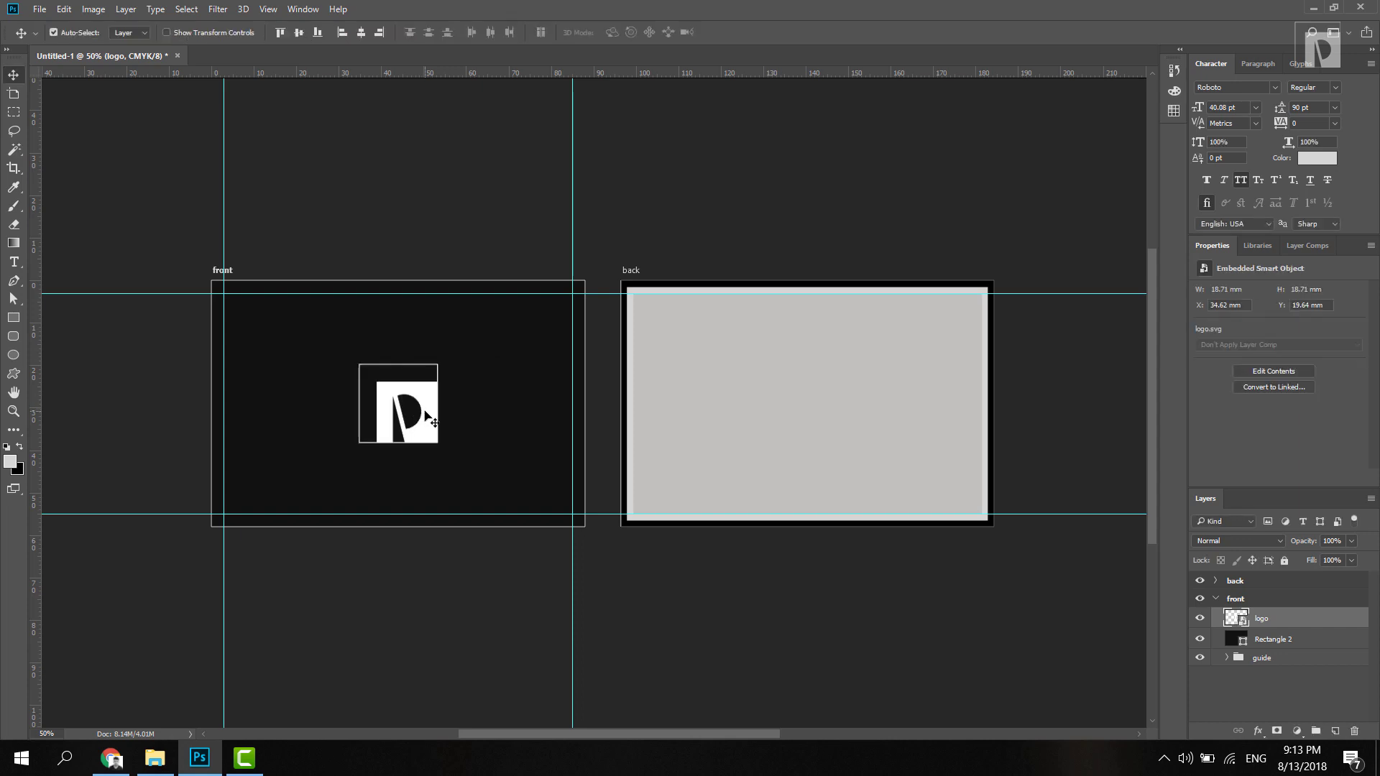
key(ctrl+plus)
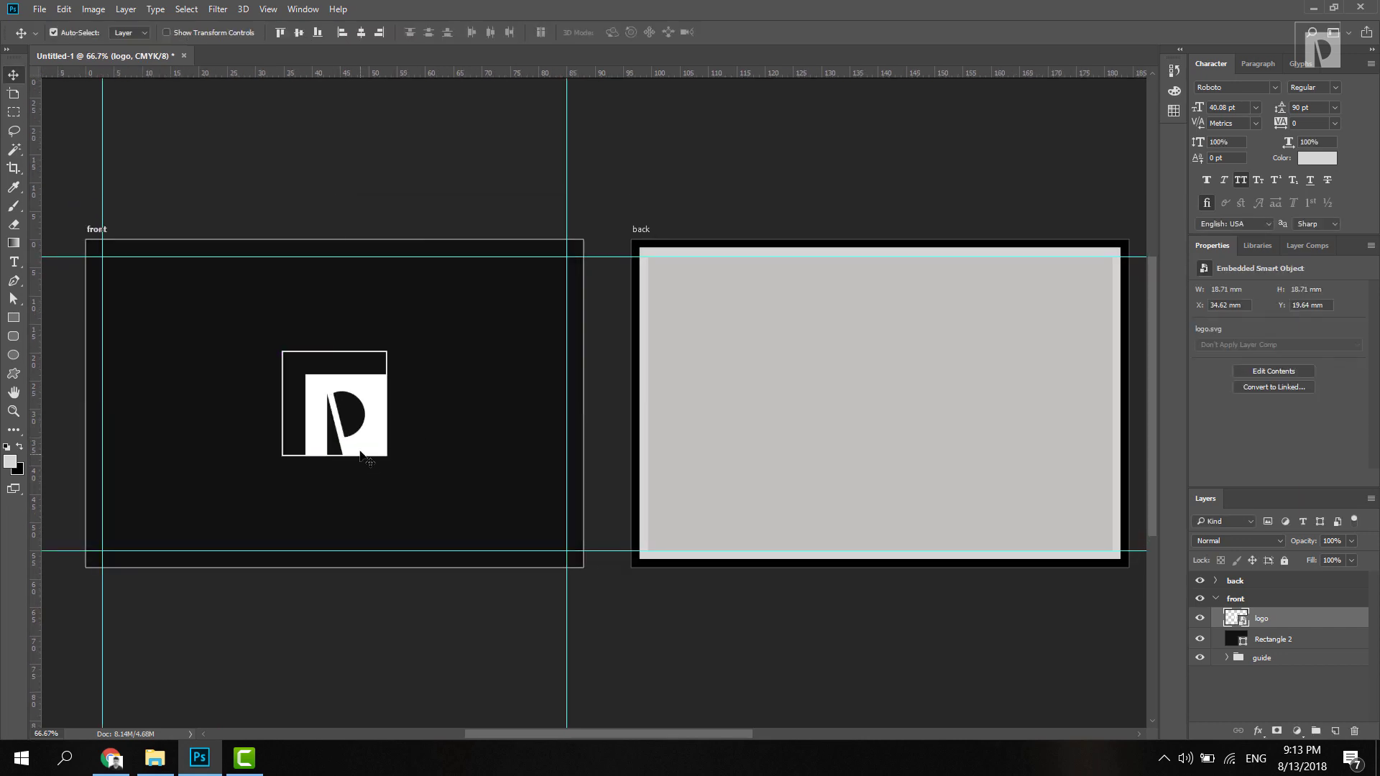
key(ctrl+t)
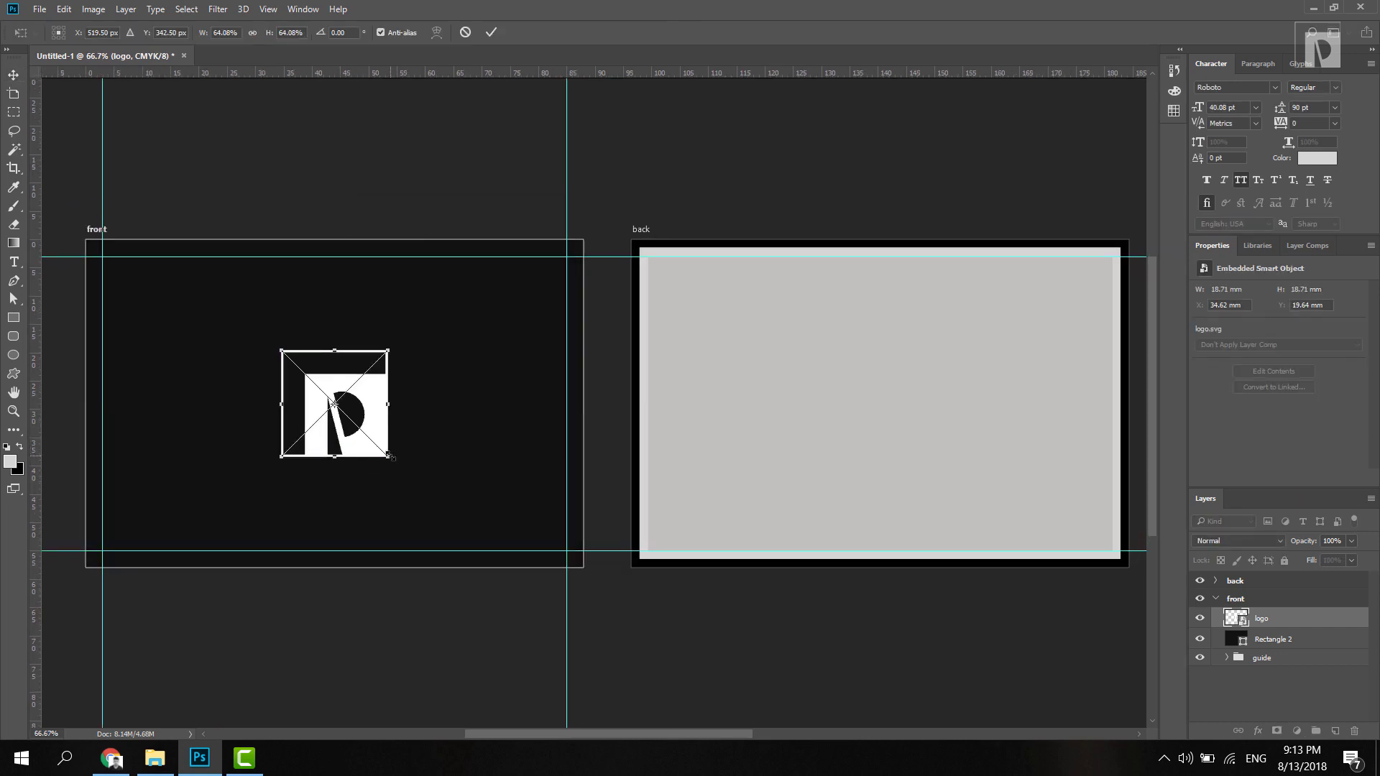
drag(387, 456, 282, 433)
key(Return)
Step: Type 'PIRABU' as a new text line beside the logo, using the Pirabu website as reference
click(14, 261)
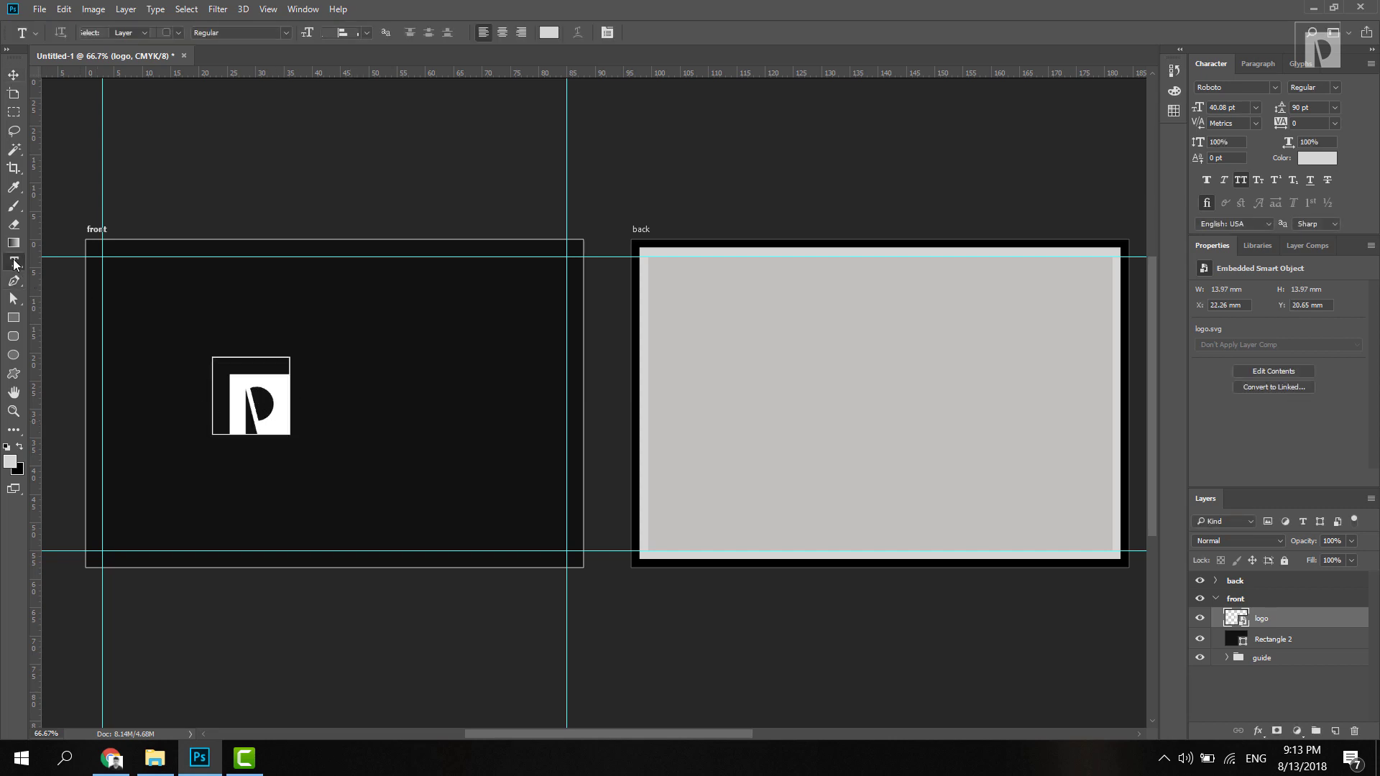
click(110, 758)
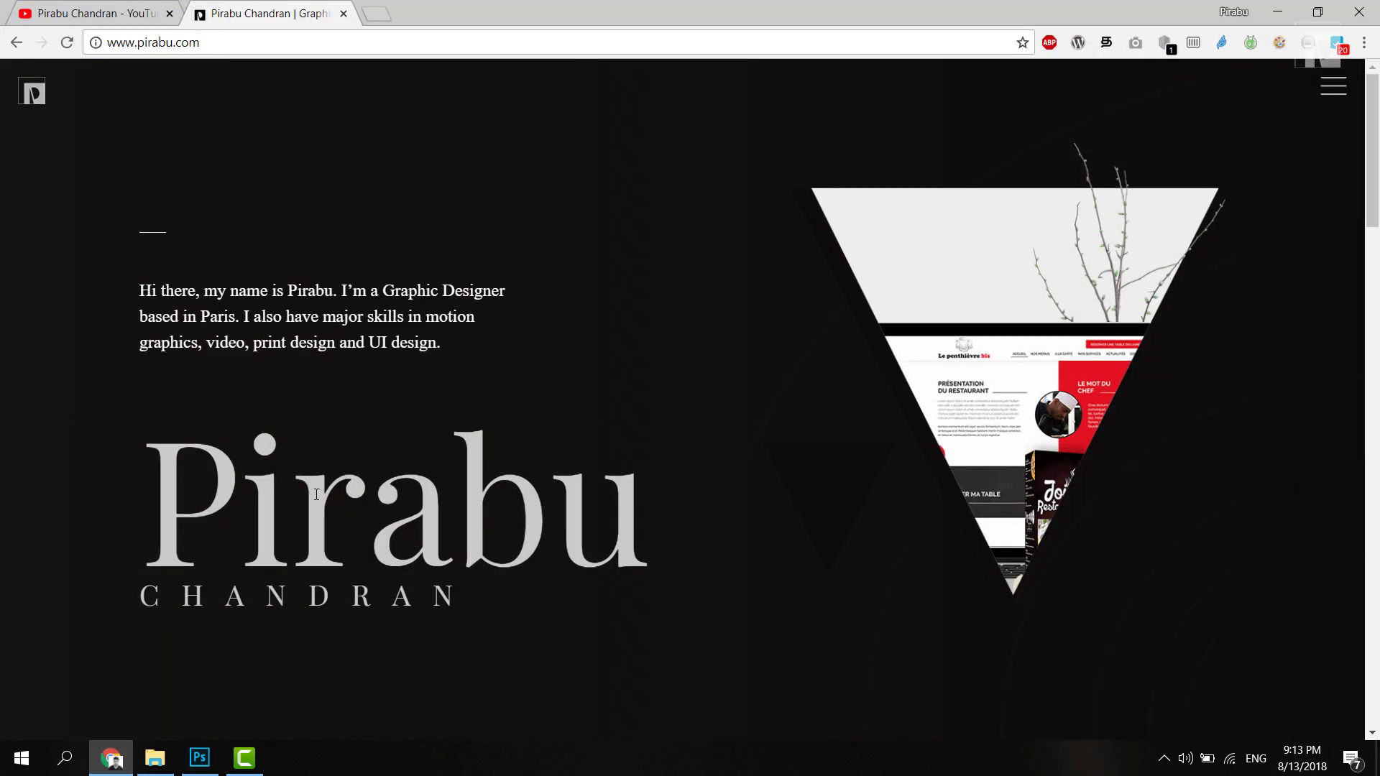
drag(293, 503, 564, 478)
click(200, 757)
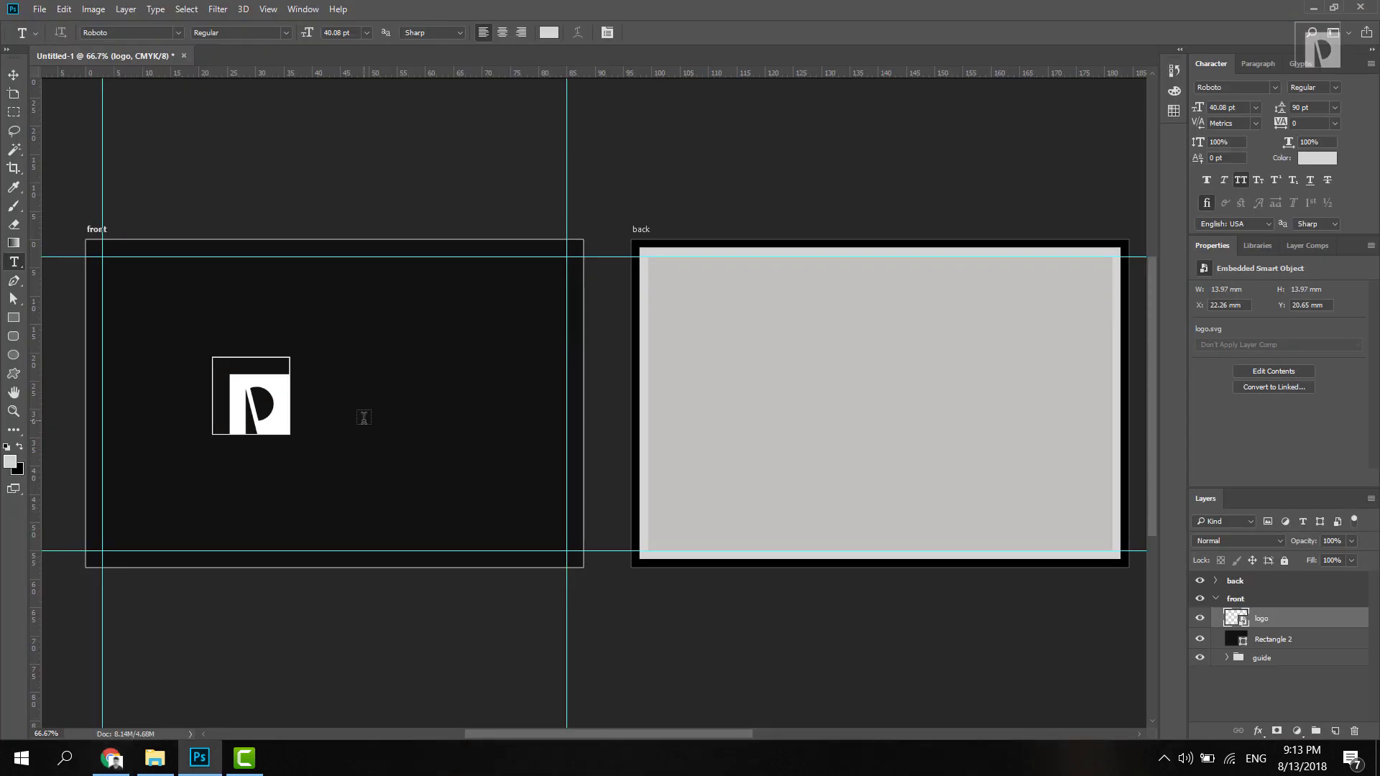
click(313, 396)
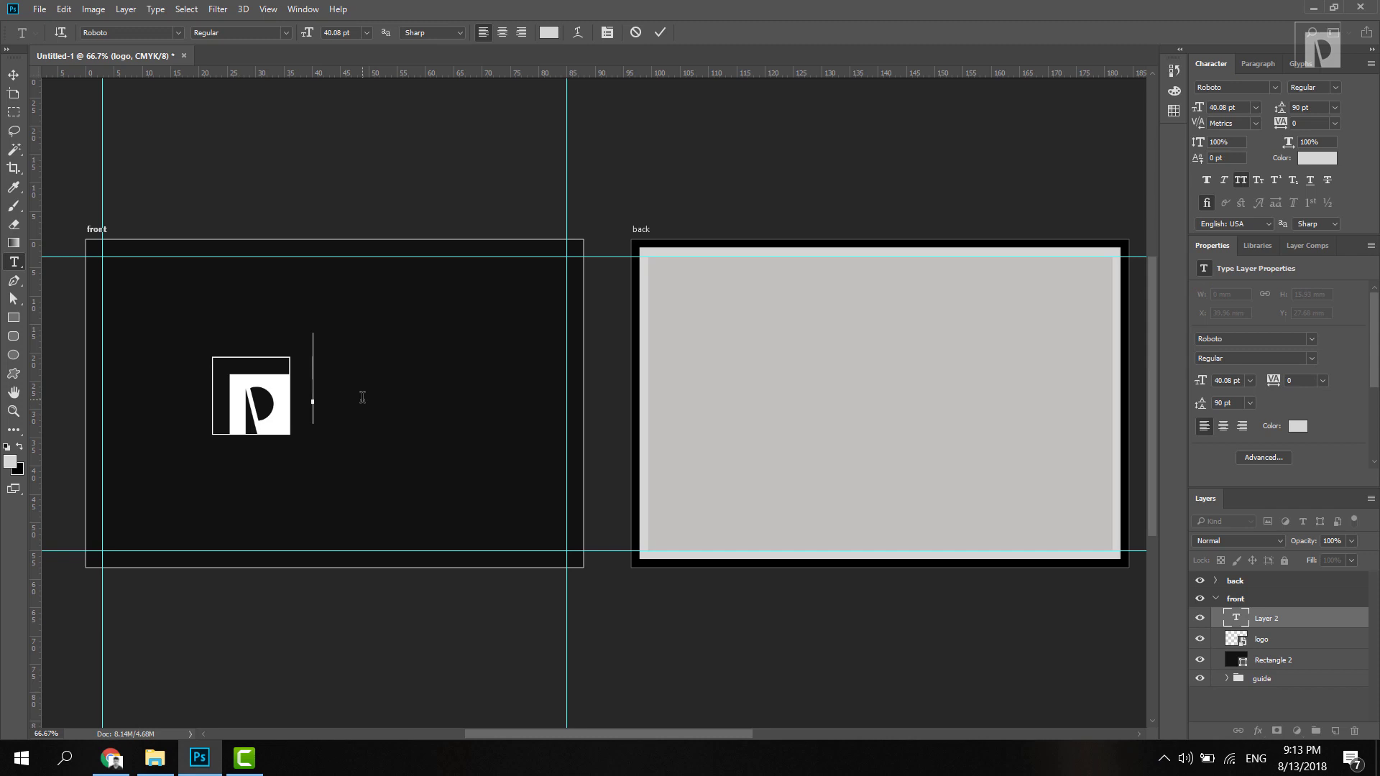
text(PIRABU)
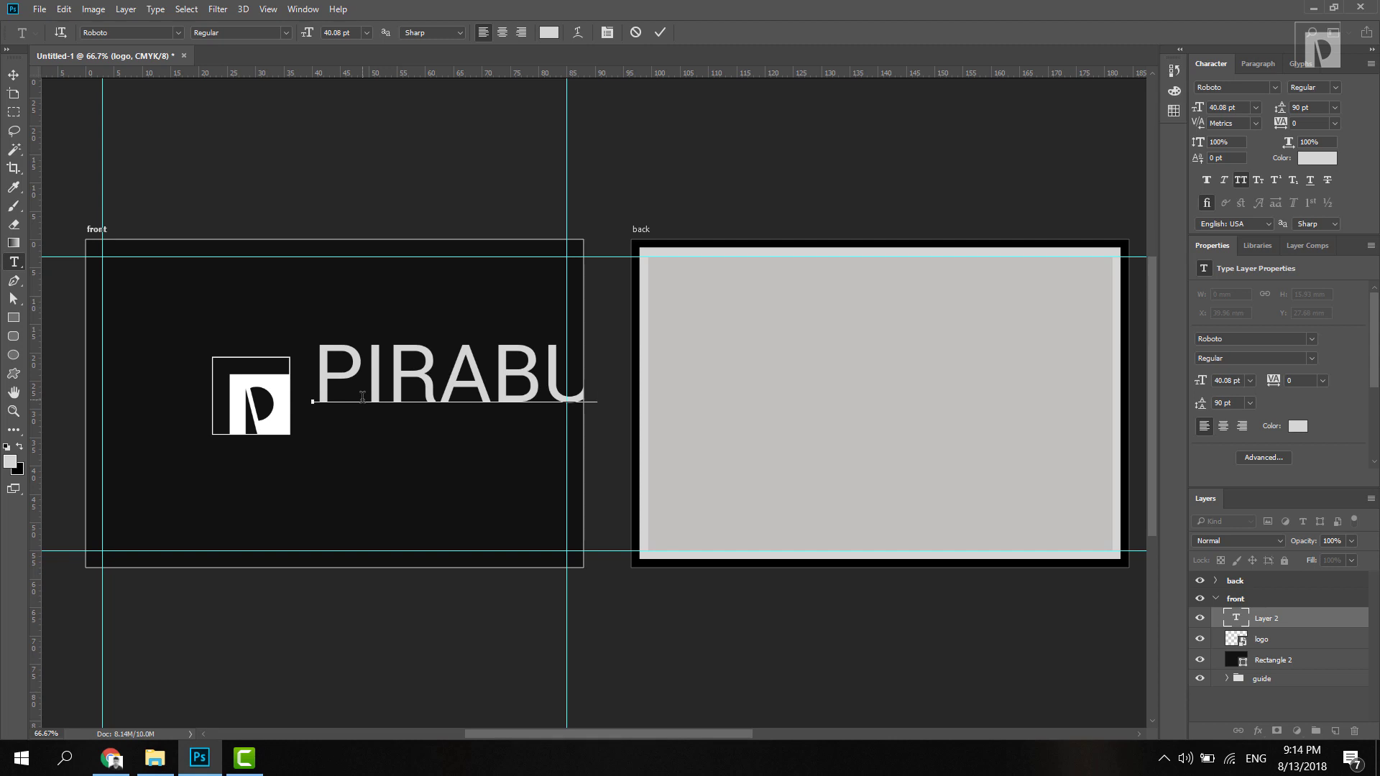
key(ctrl)
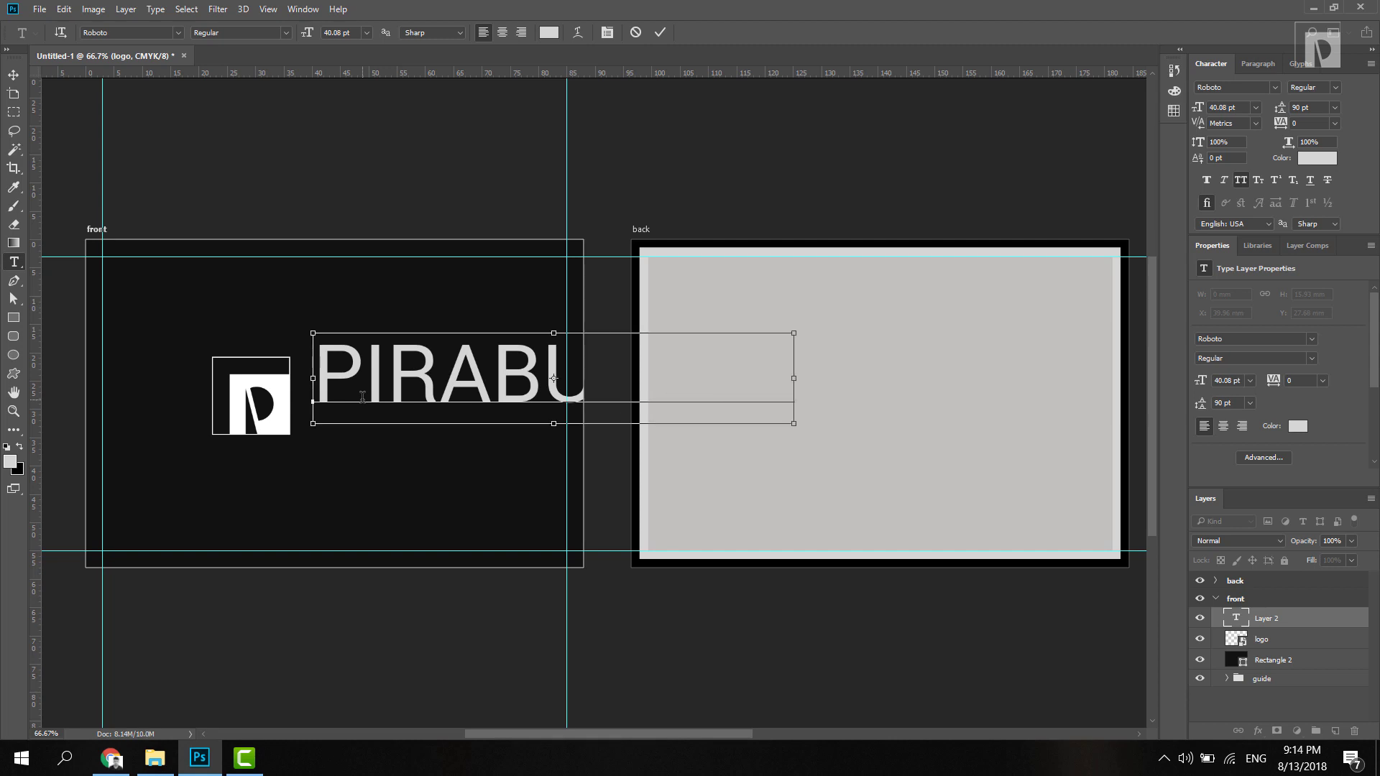
Step: Set the text to Playfair Display with All Caps turned off
key(ctrl+a)
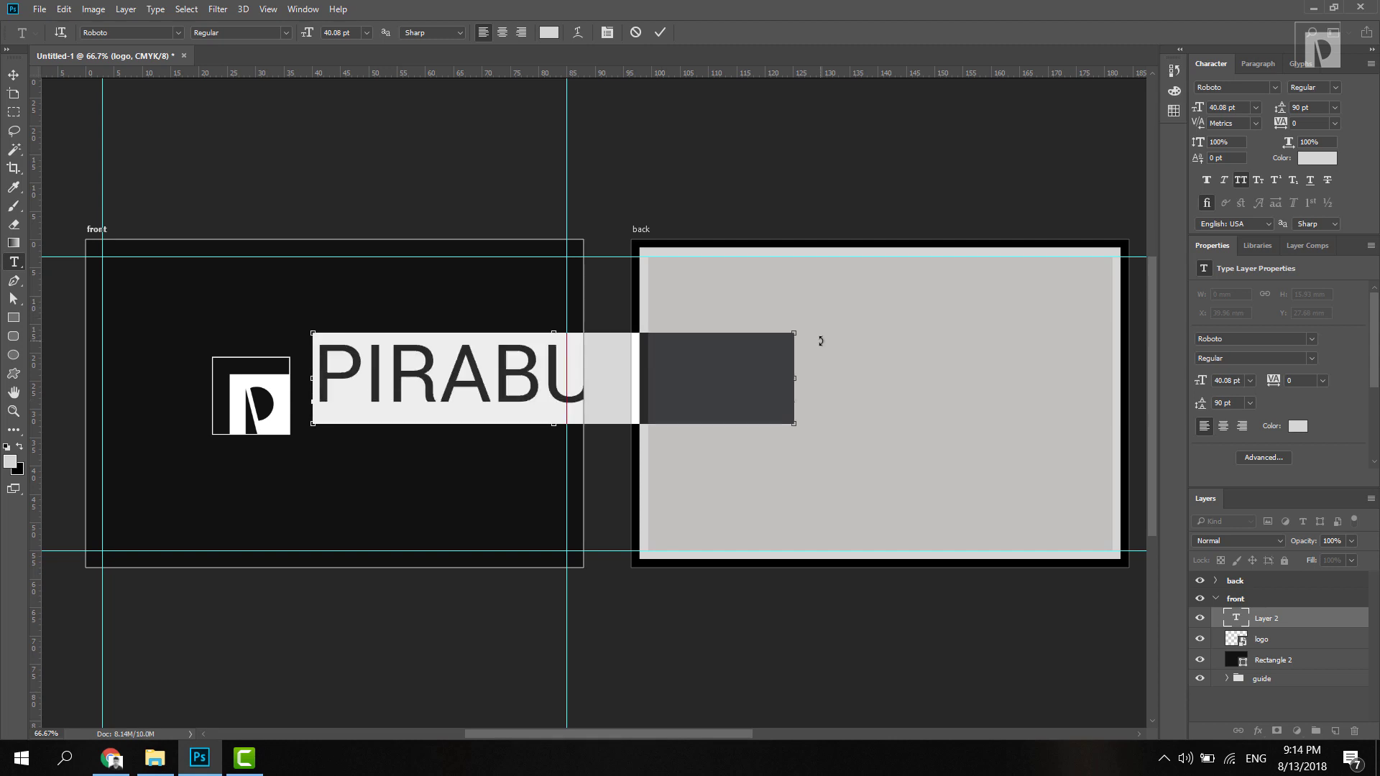
key(ctrl+t)
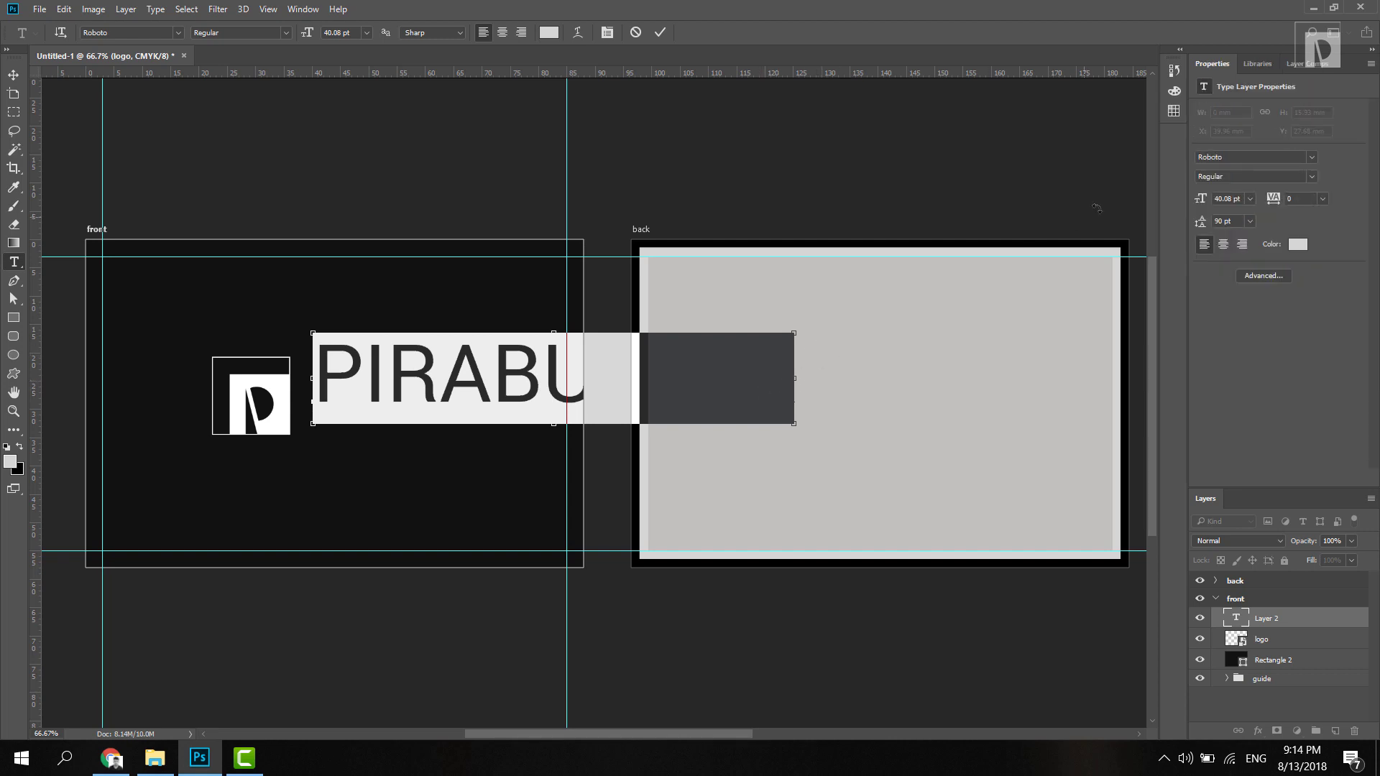
key(ctrl+t)
click(1245, 87)
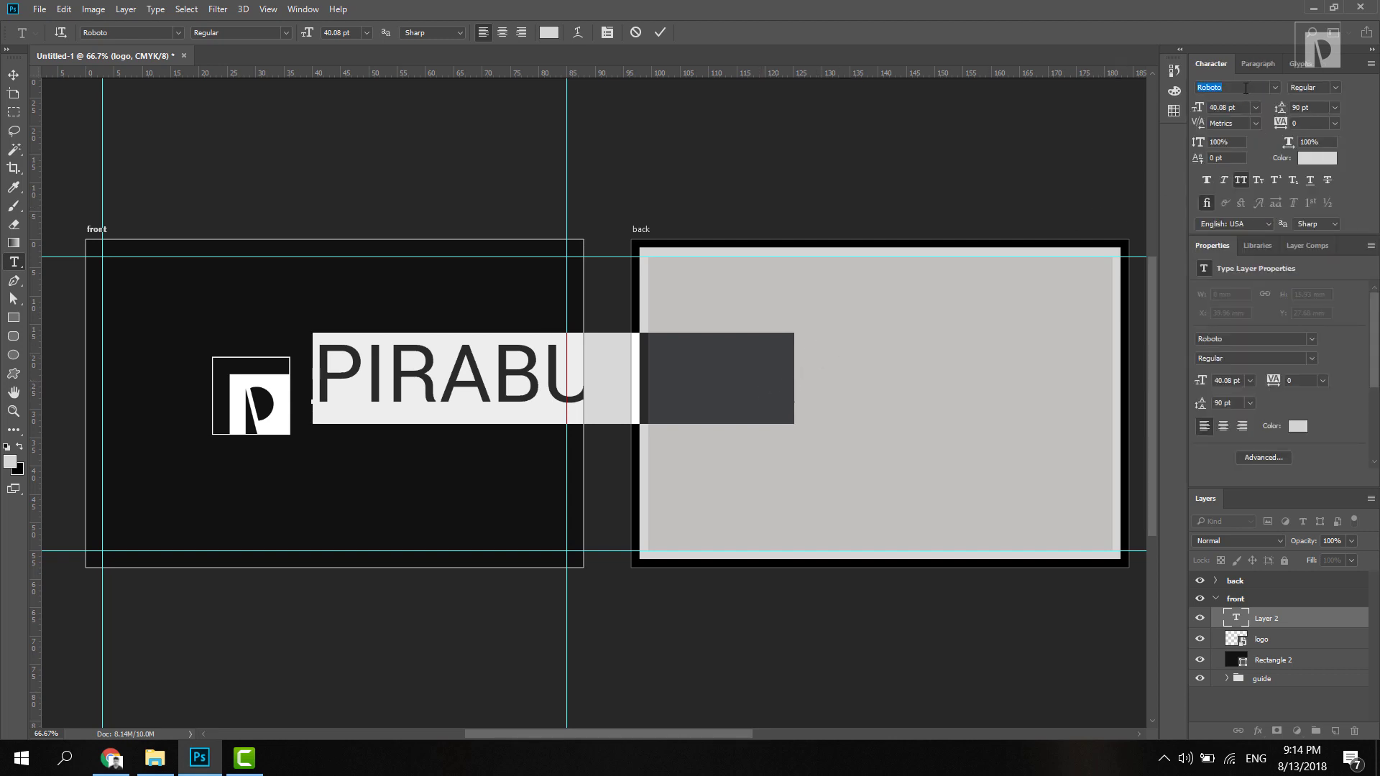
text(play)
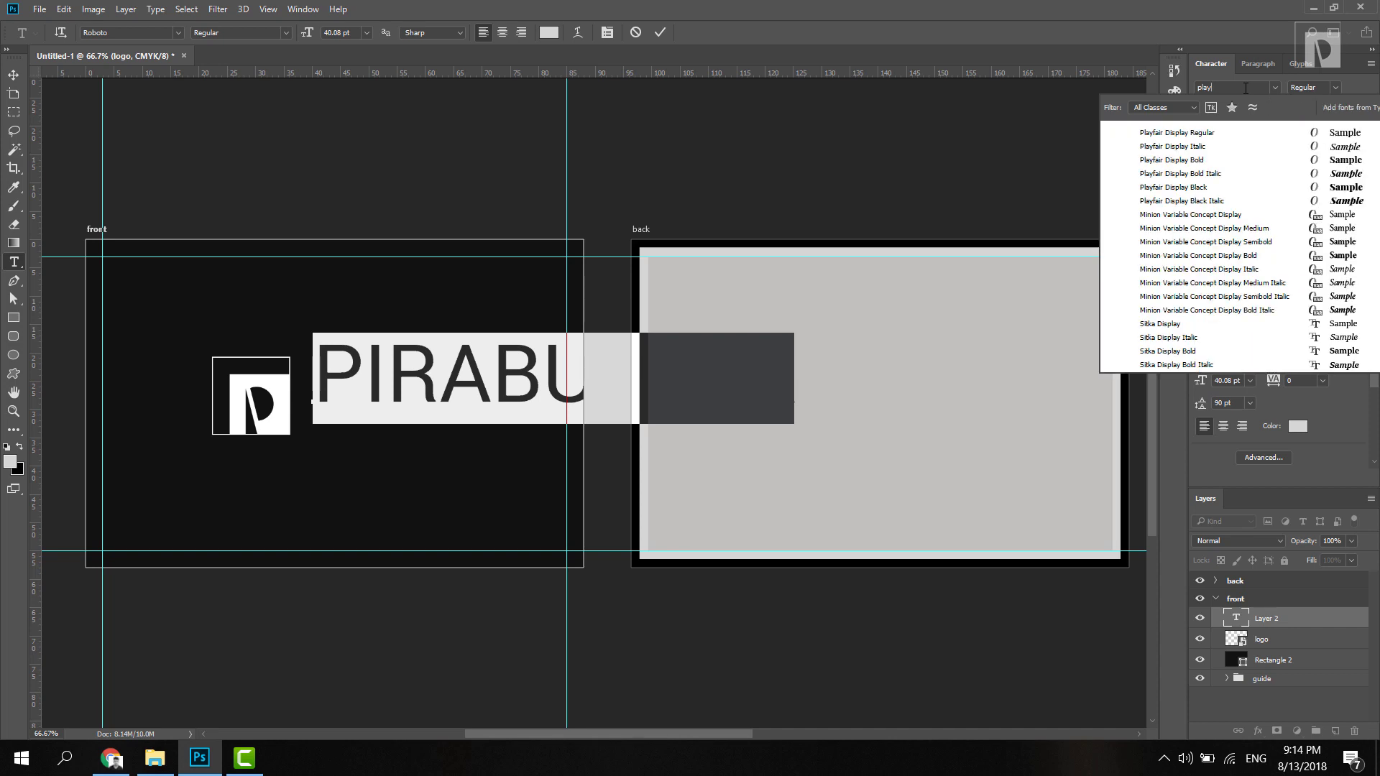
click(1211, 132)
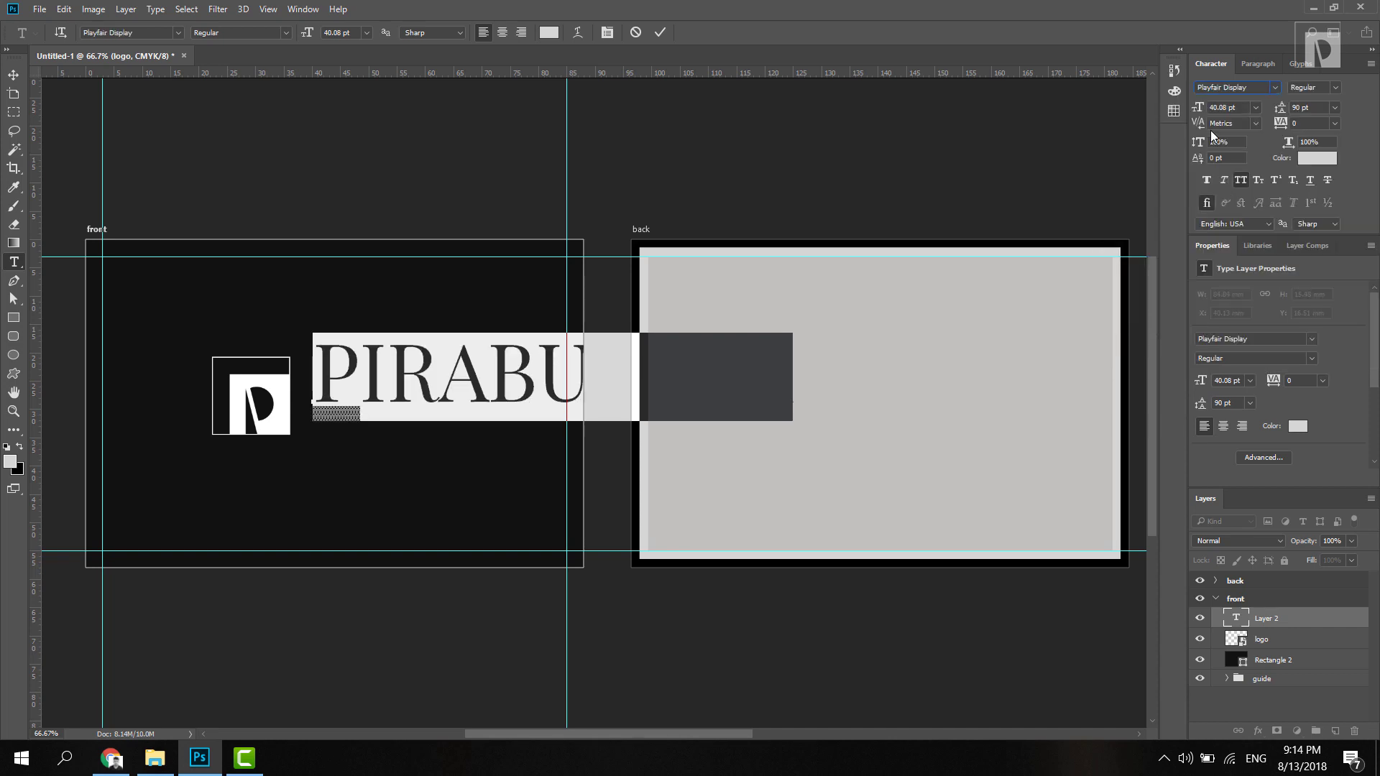
click(1241, 180)
Step: Move the logo left, place Pirabu.com beside it, and add the 'Graphic designer / Webmaster' line
click(13, 75)
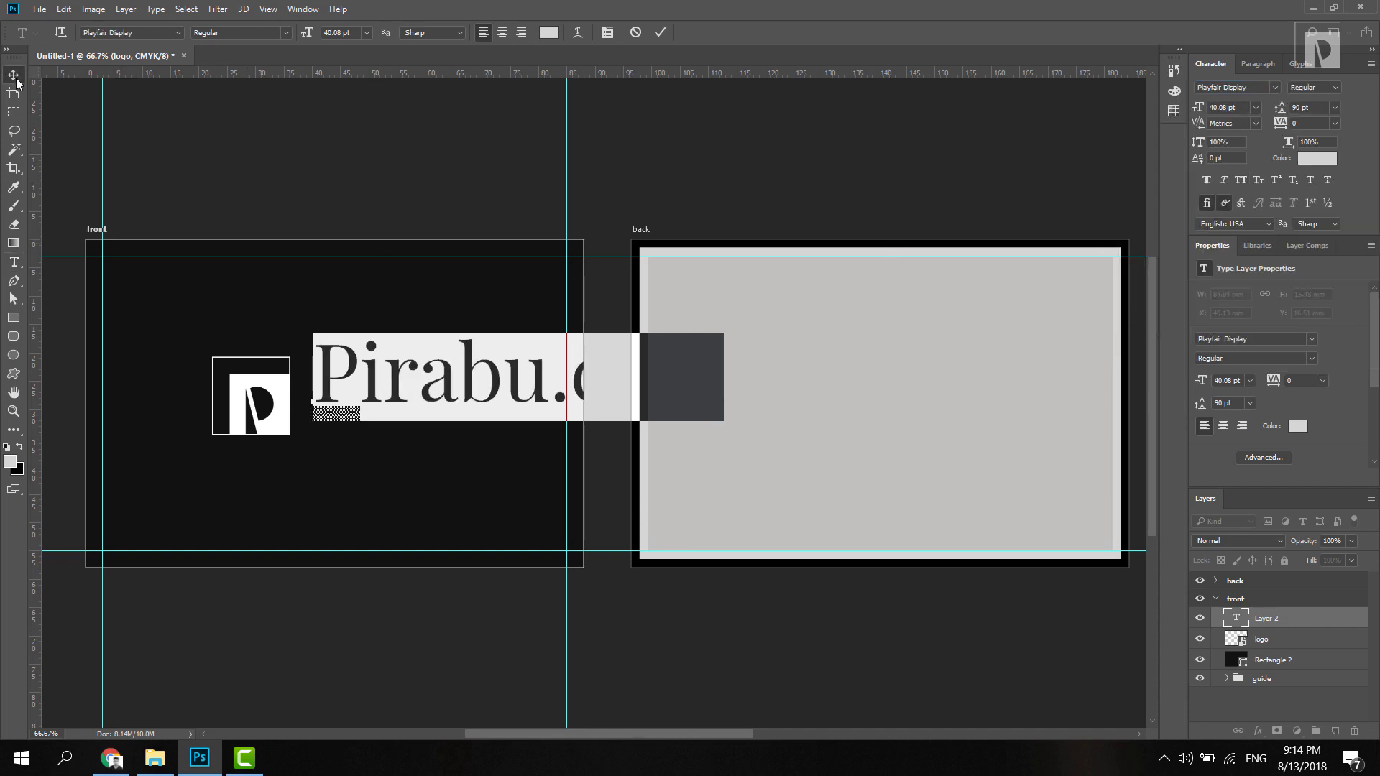
drag(281, 407, 200, 415)
click(333, 388)
drag(332, 388, 266, 411)
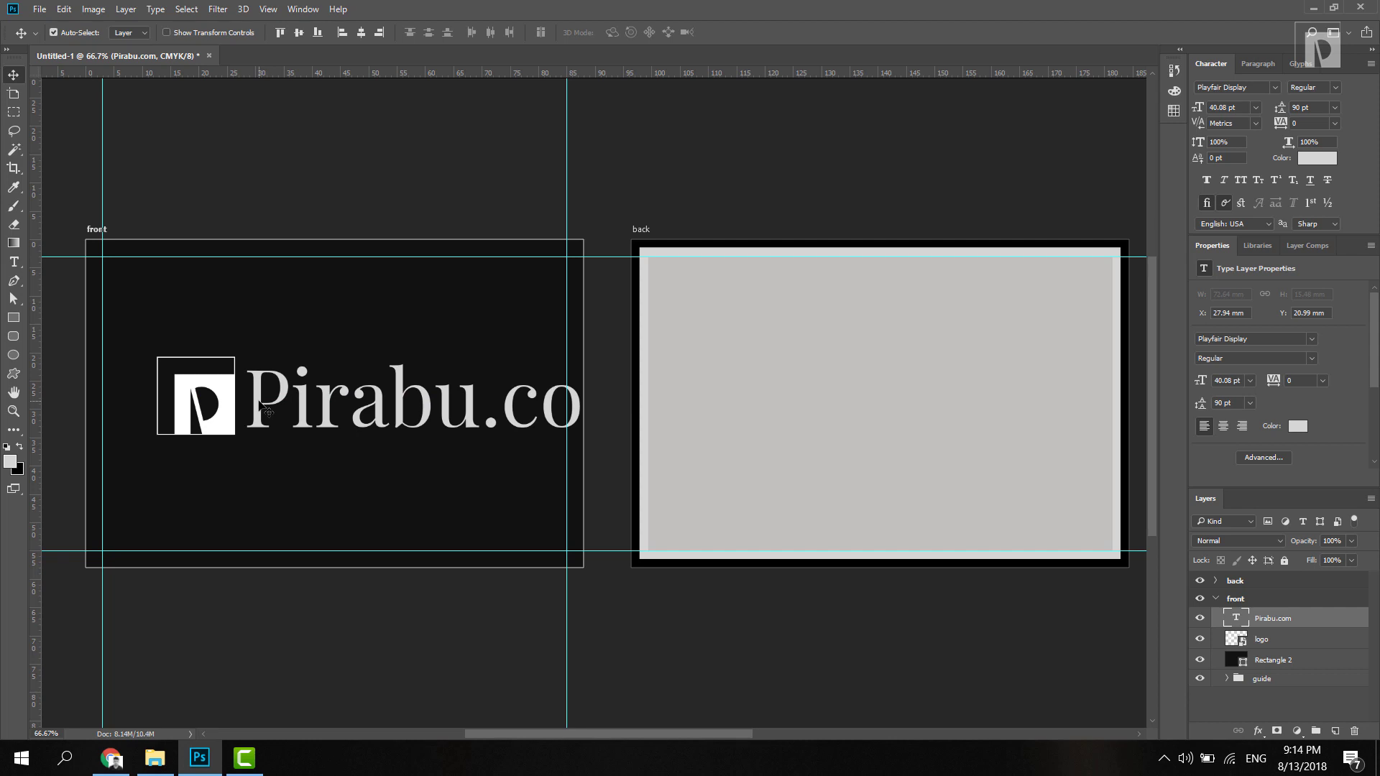
text(Graphic designer / Webmaster7)
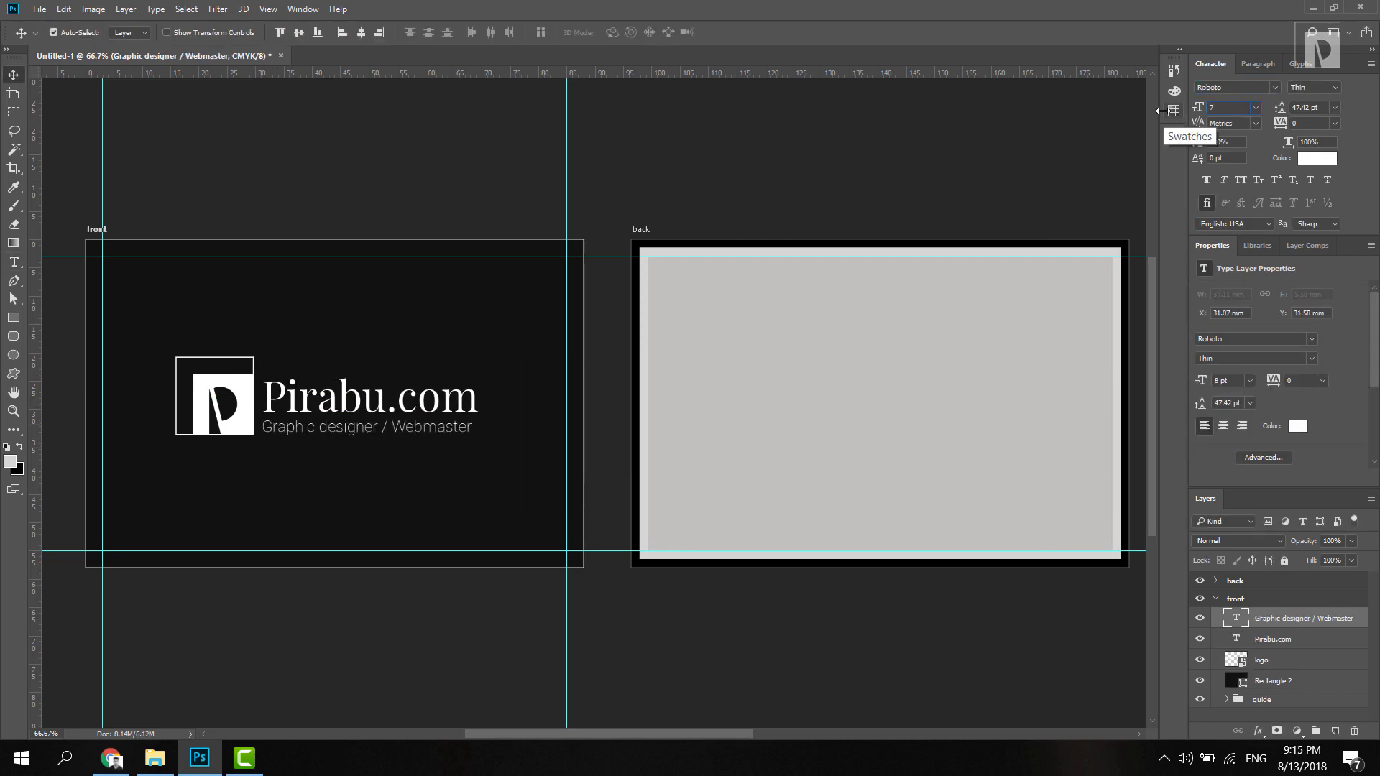
click(1265, 658)
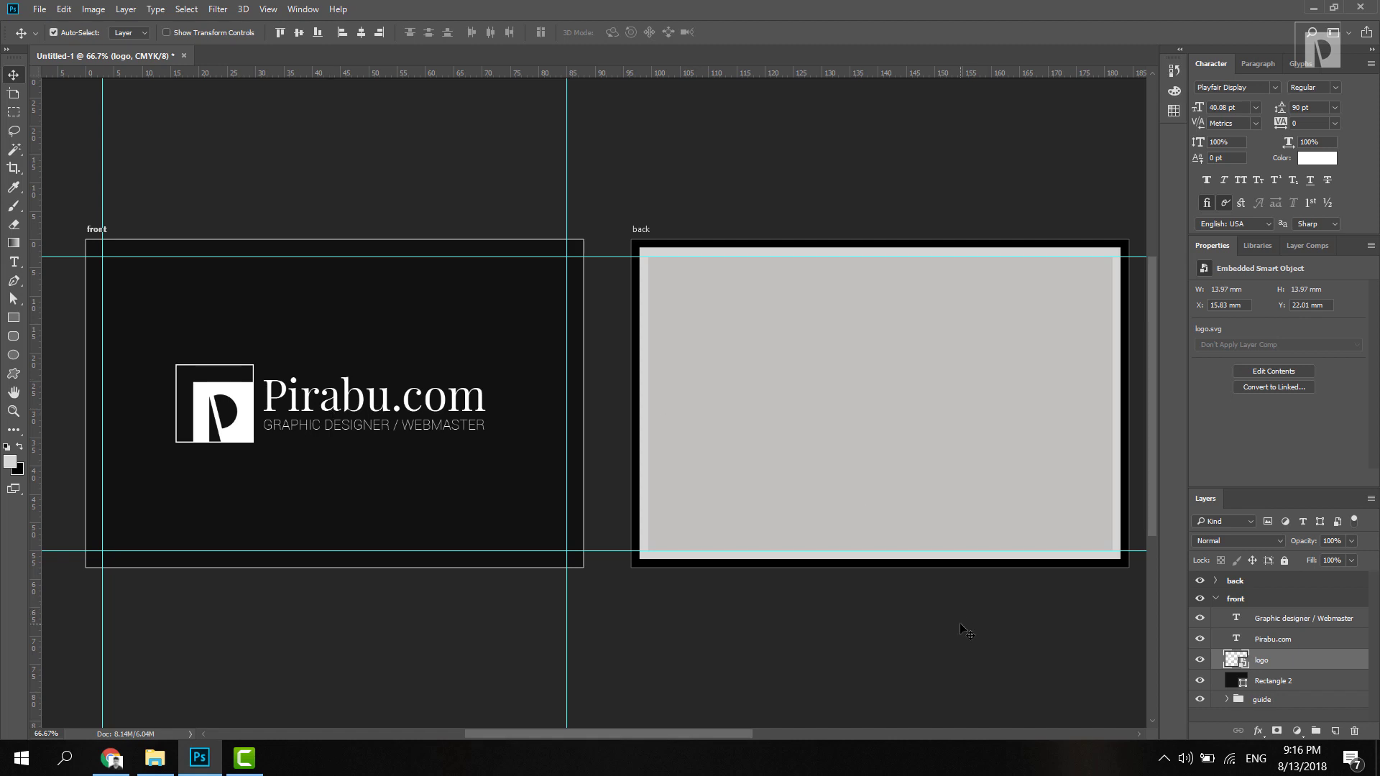
click(111, 758)
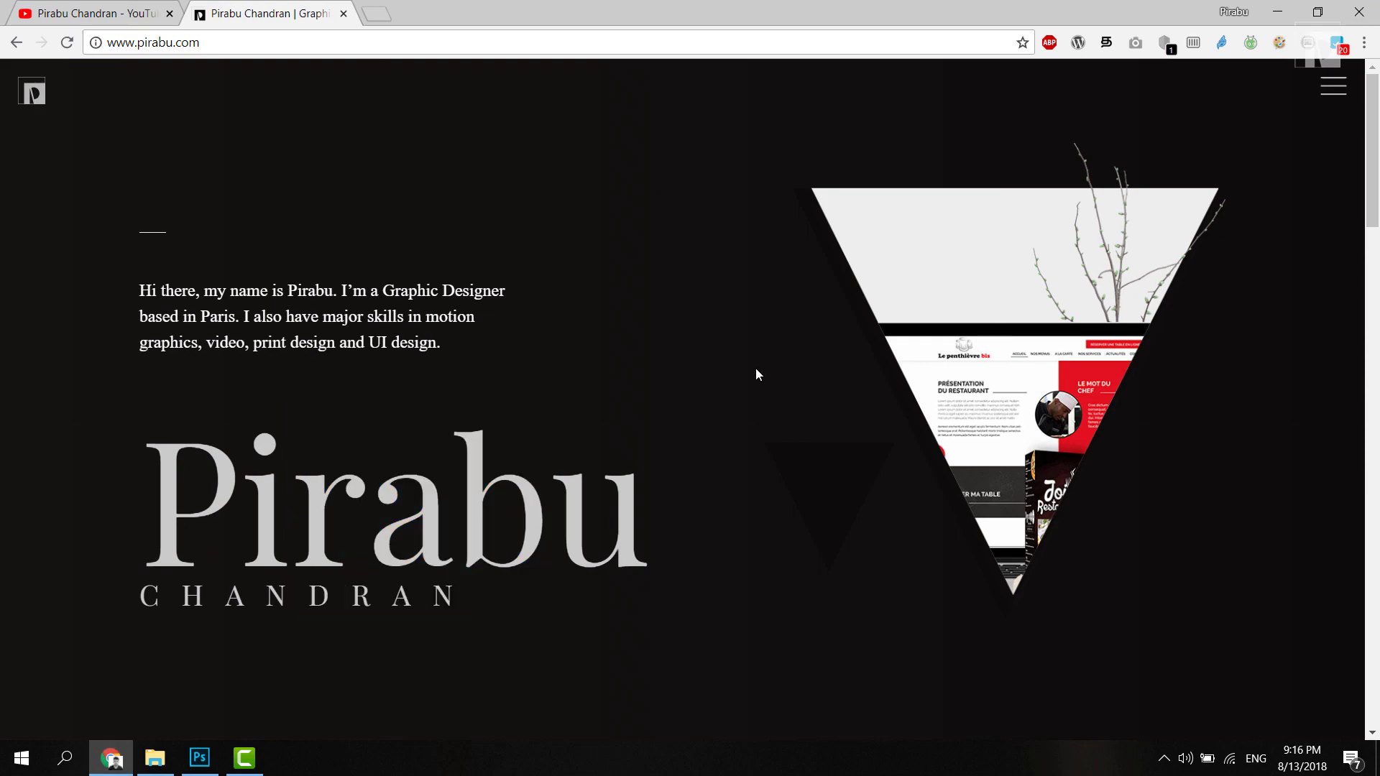
drag(1375, 193, 1375, 647)
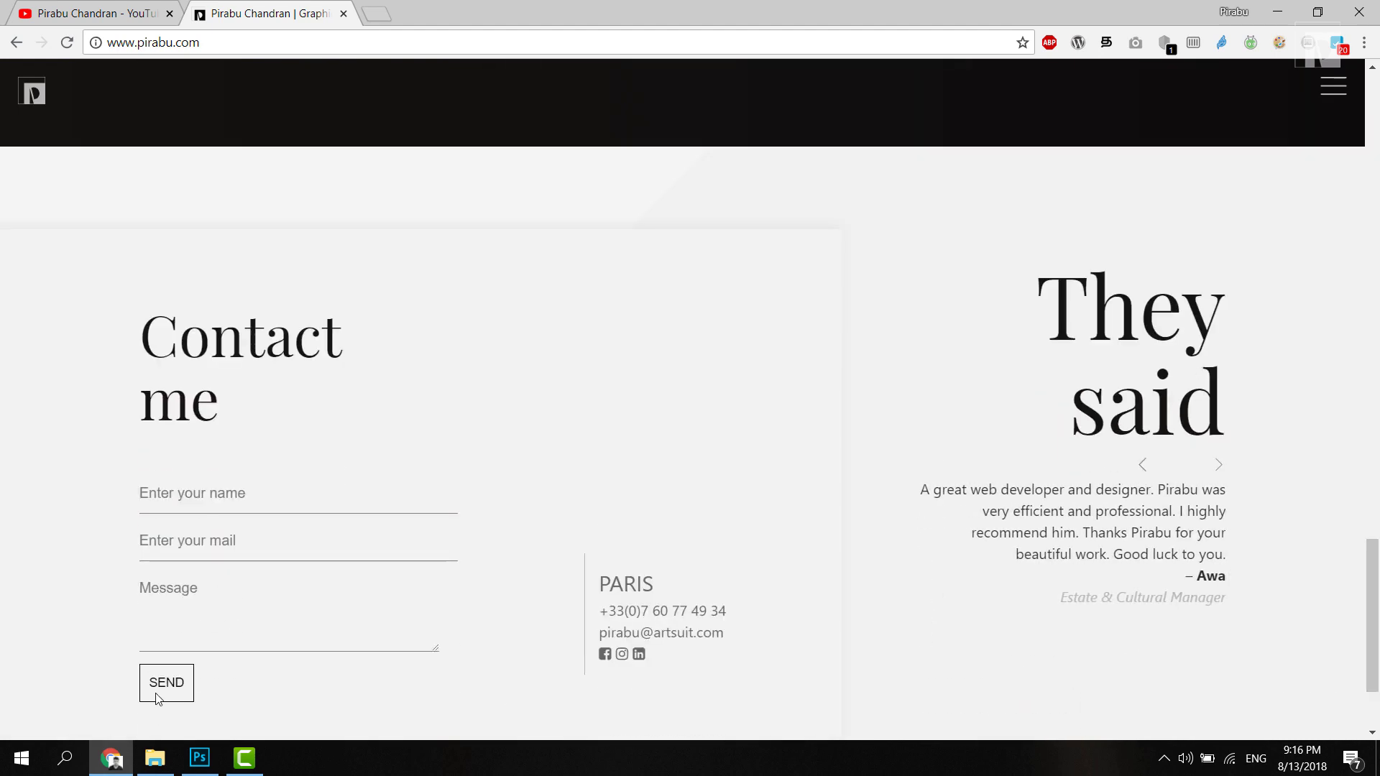
click(117, 759)
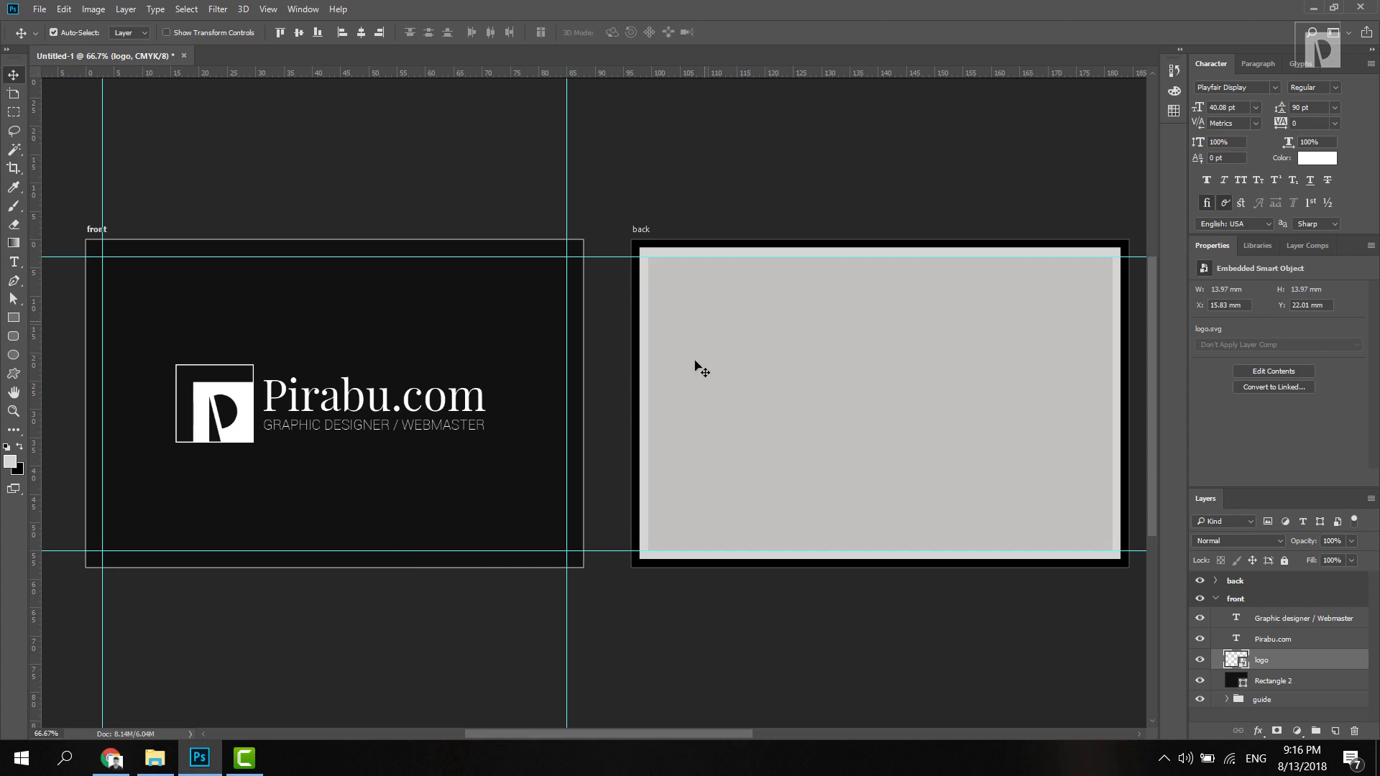
Step: Duplicate the front's dark Rectangle 2 into the back group
click(1281, 686)
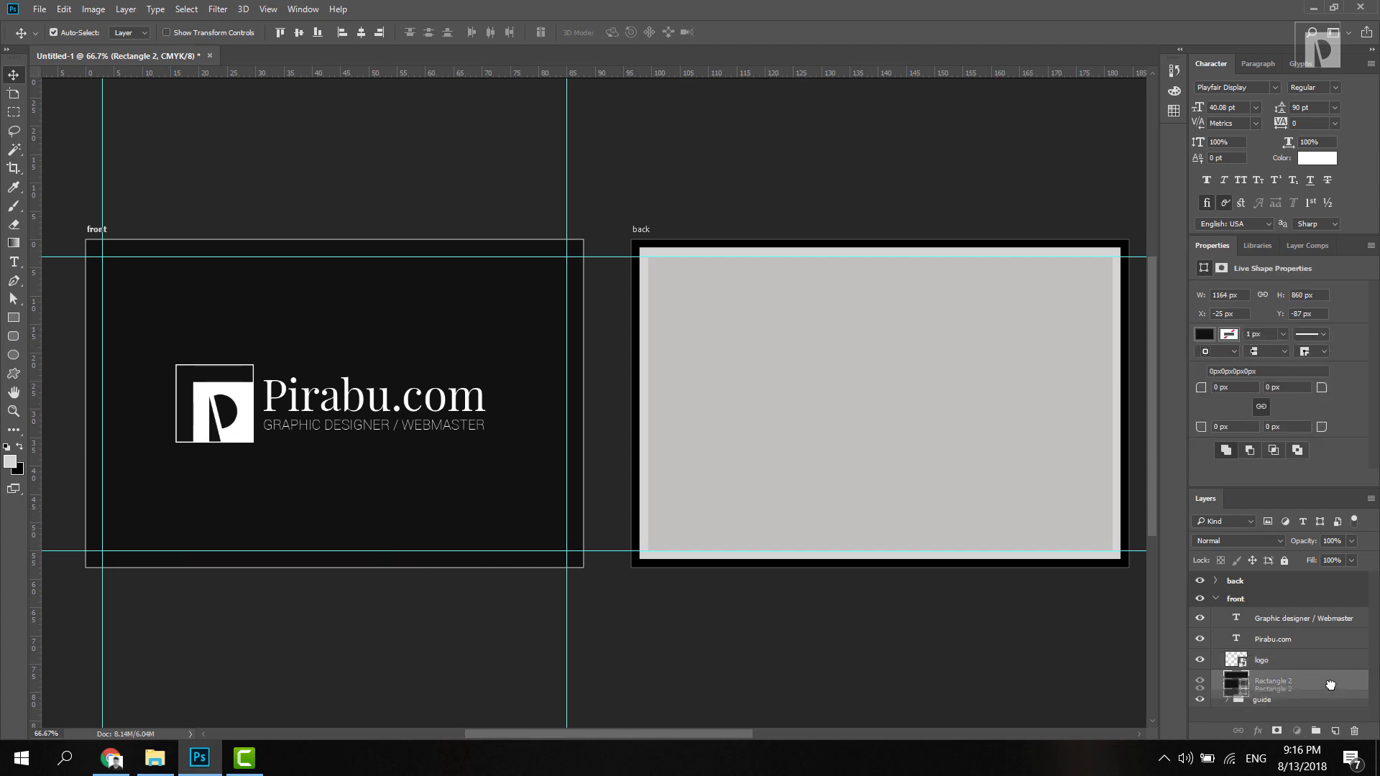
key(ctrl+j)
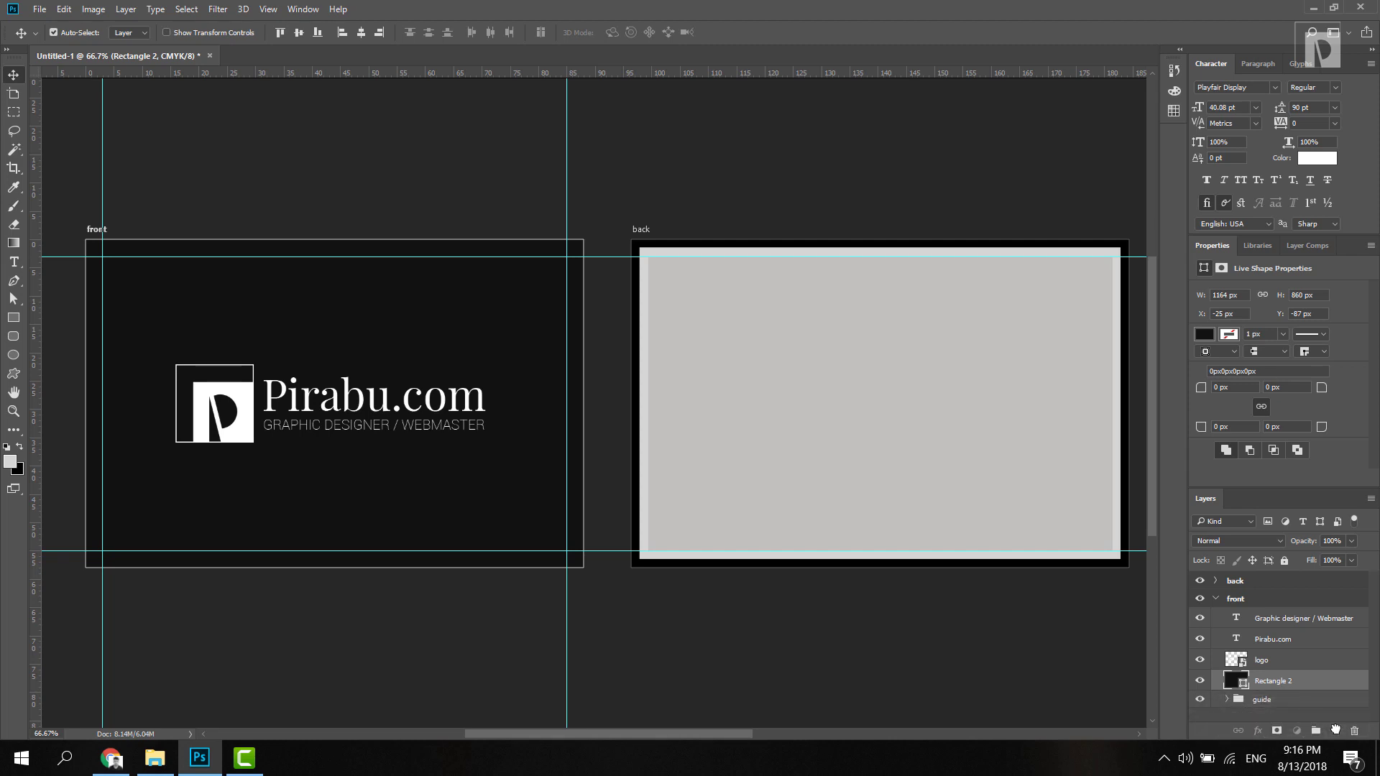
drag(1305, 681, 1283, 587)
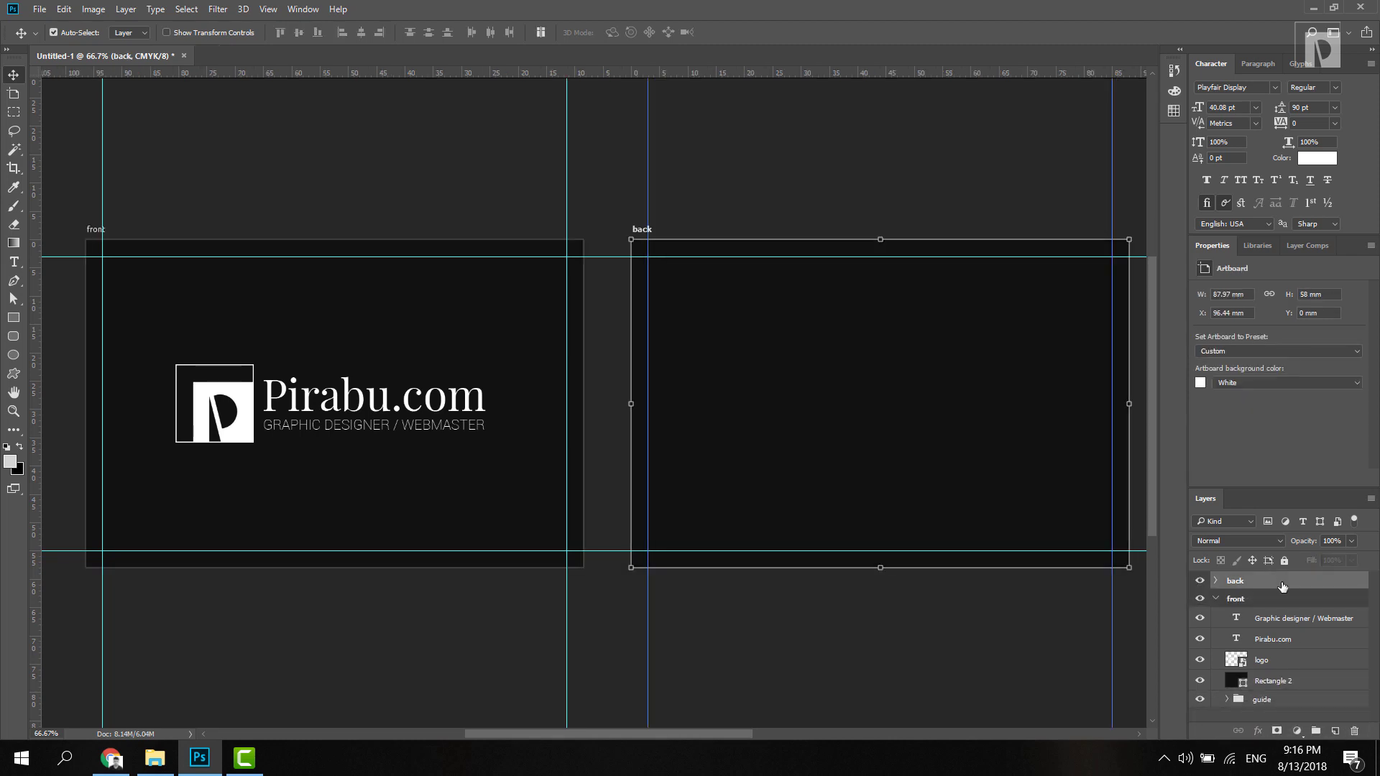
Step: Group the back's three old layers as 'guide' and open the back rectangle's fill colour
click(1217, 580)
click(1274, 621)
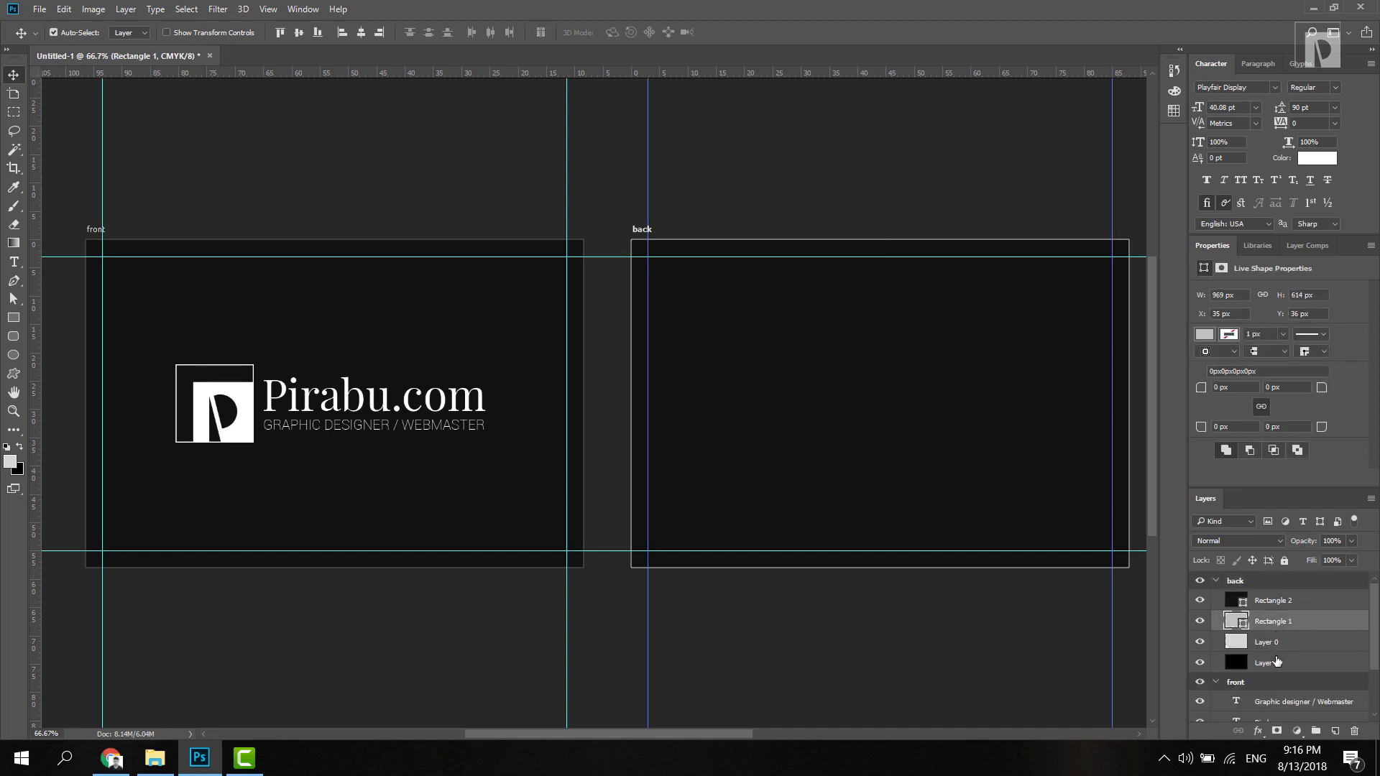
shift+click(1277, 662)
key(ctrl+g)
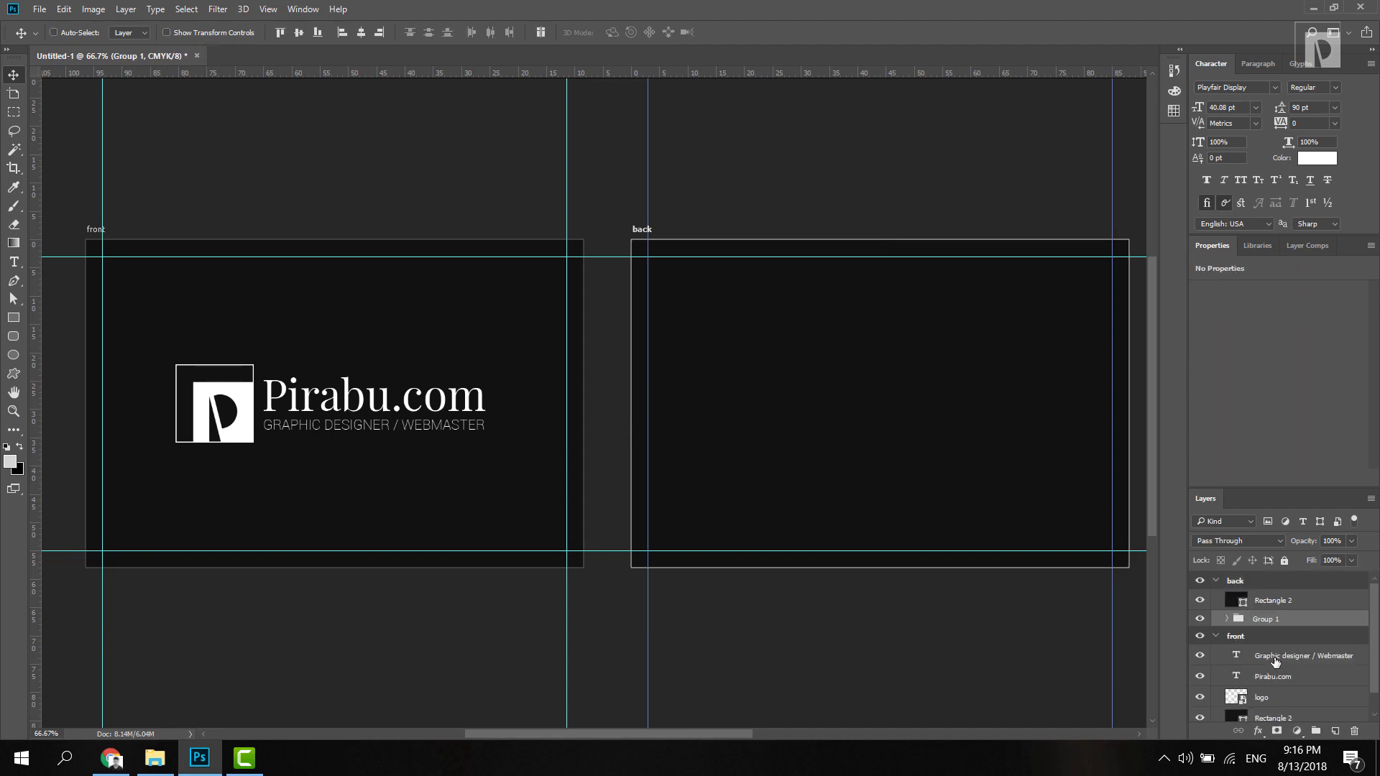
double_click(1268, 620)
key(Return)
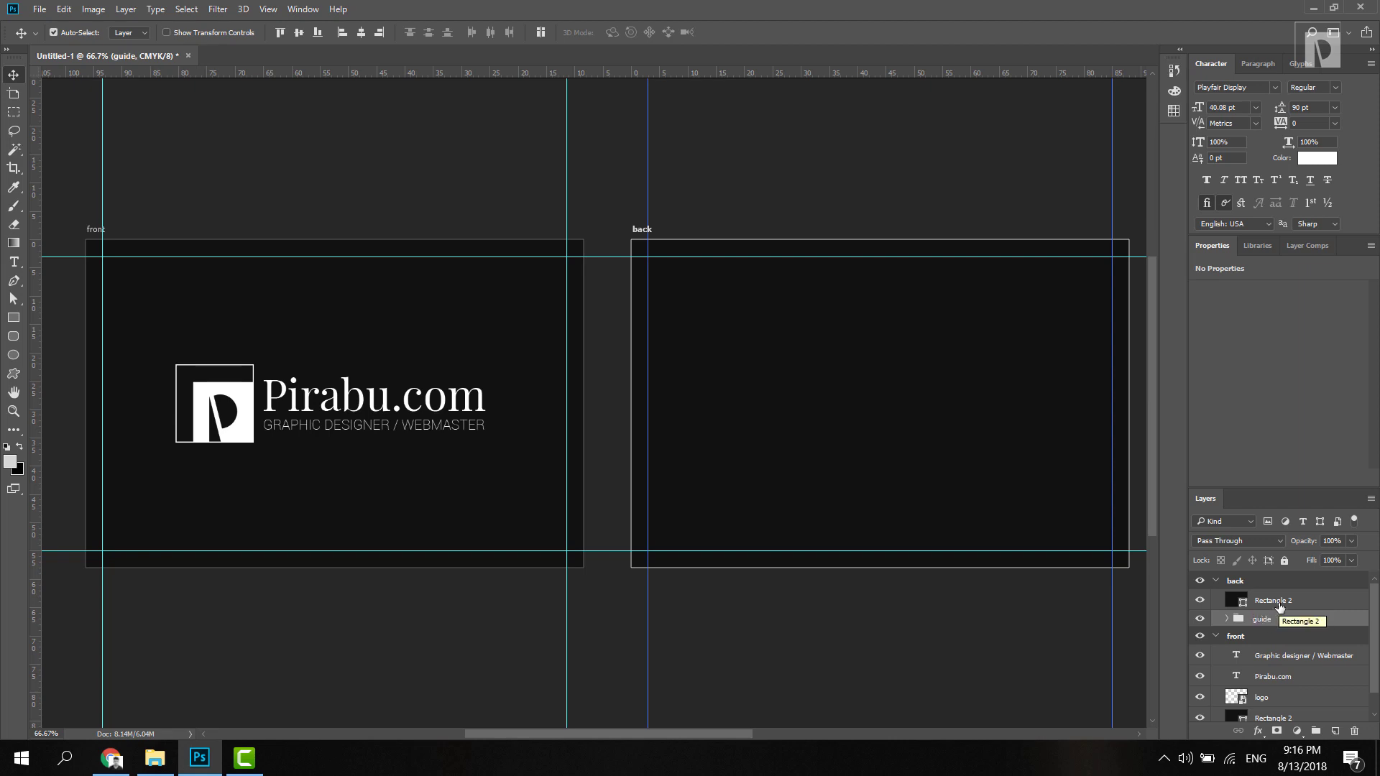
click(1246, 607)
double_click(1242, 606)
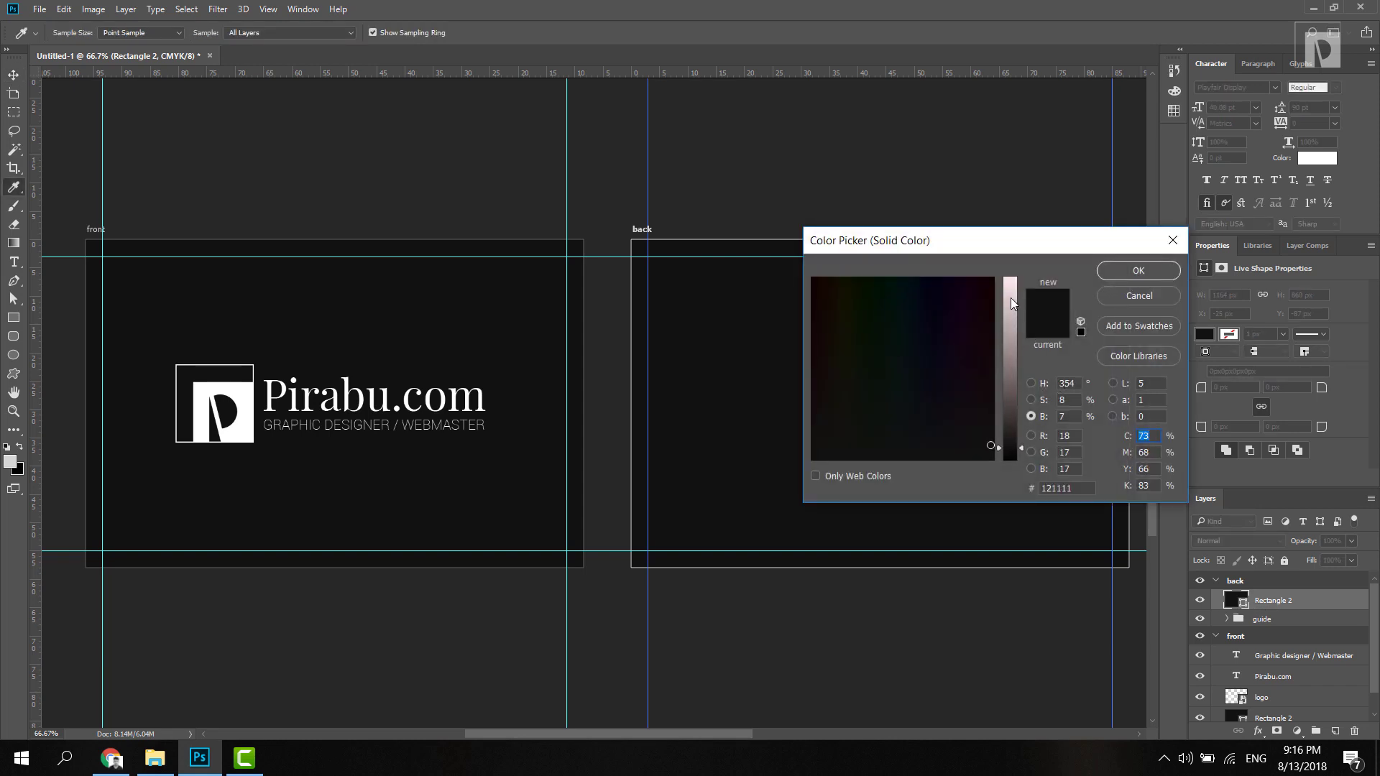
Step: Lighten the back rectangle's fill to pale pink #ffeaec
drag(1012, 302, 1012, 270)
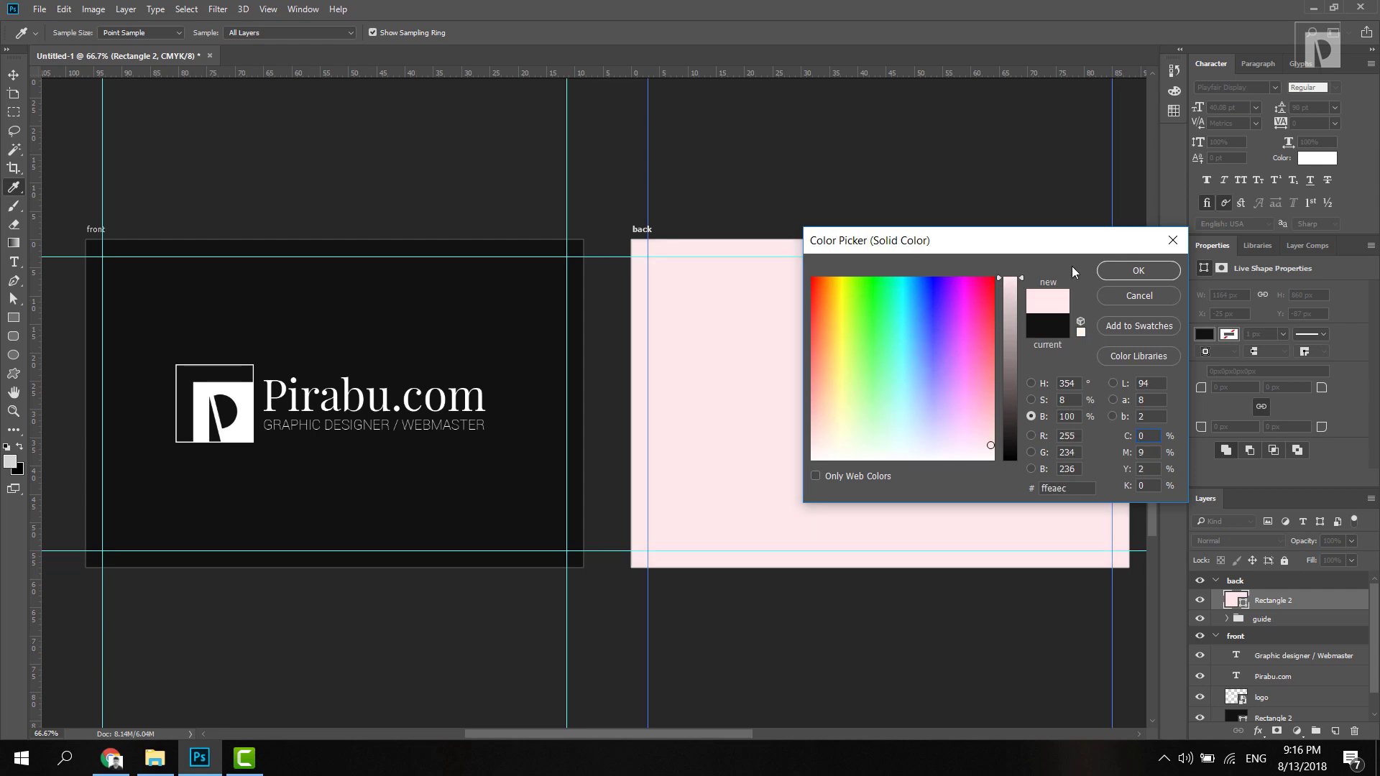
click(1123, 270)
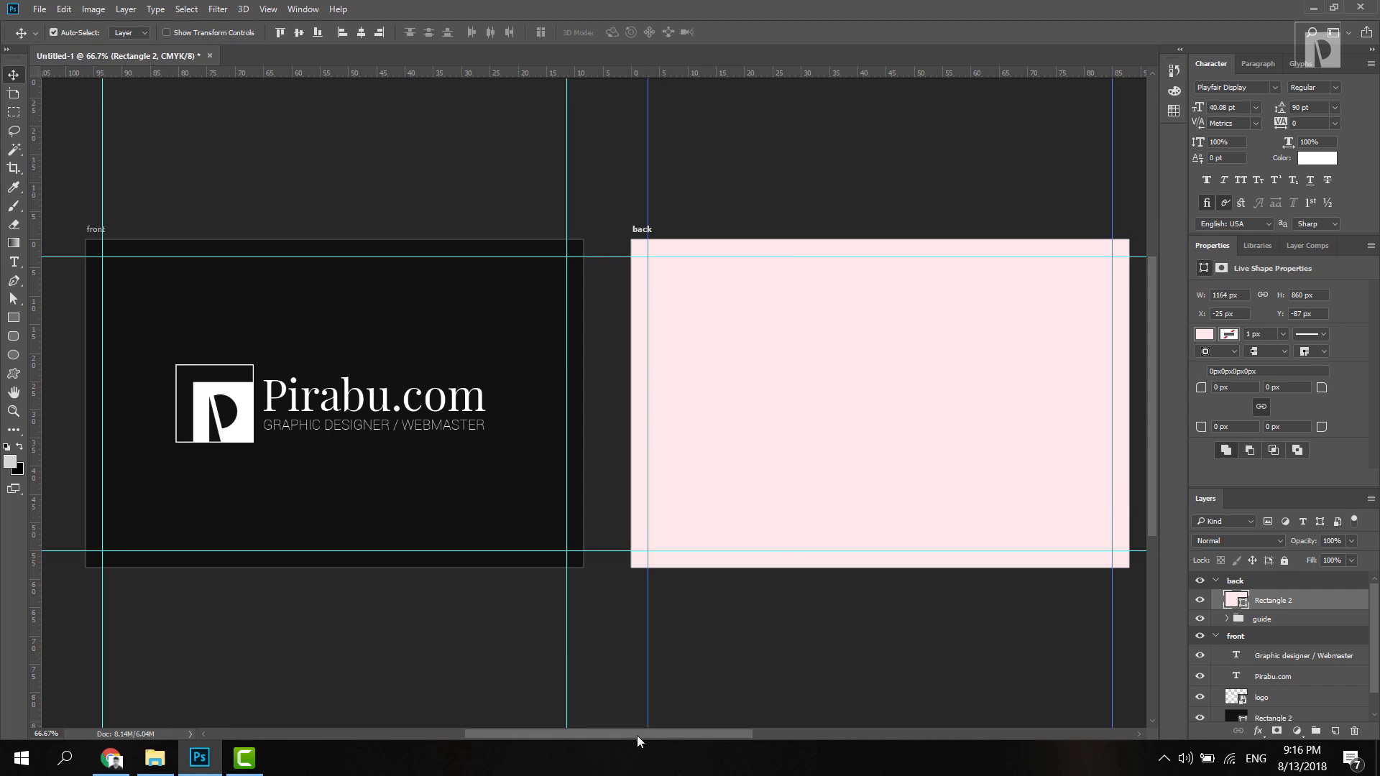
drag(637, 736, 662, 736)
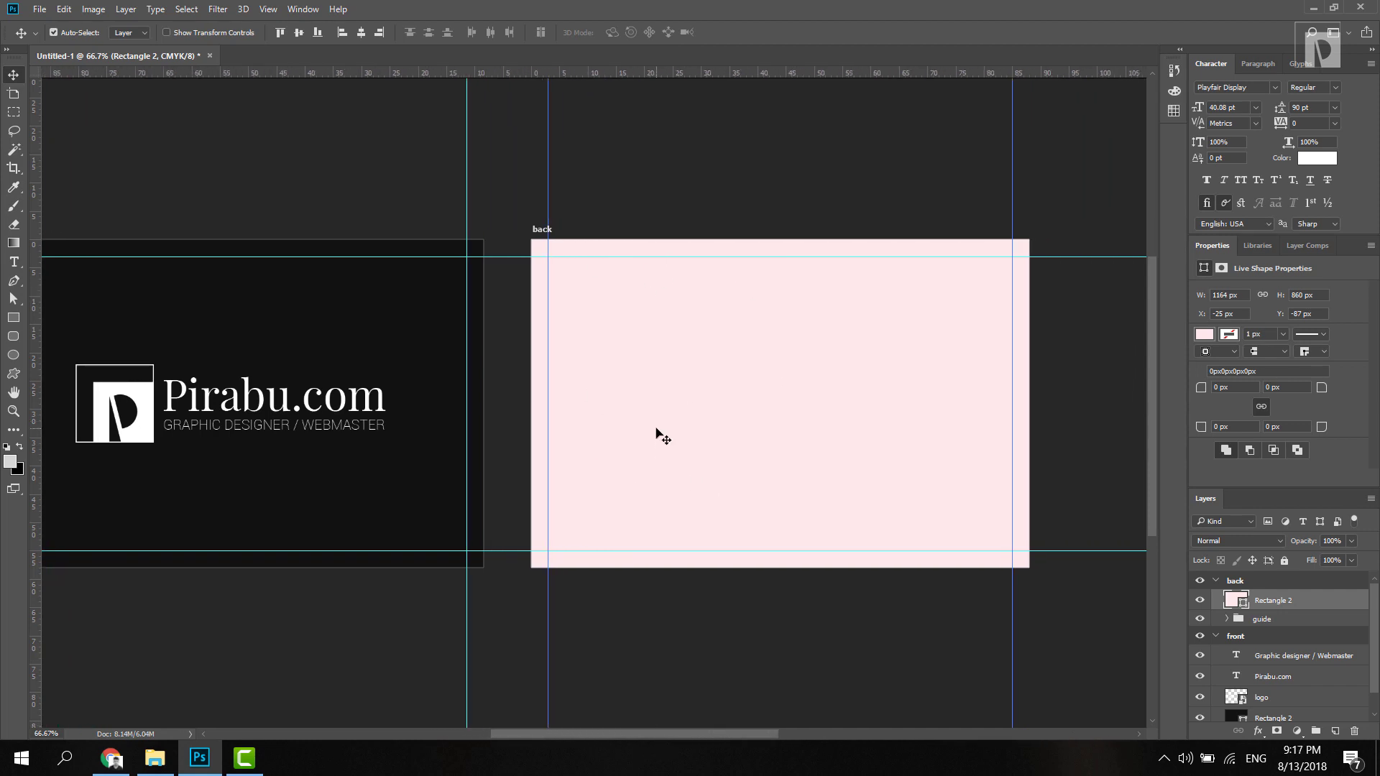
Step: Copy the Pirabu.com text into the back group and colour it the front's dark #121111
click(253, 403)
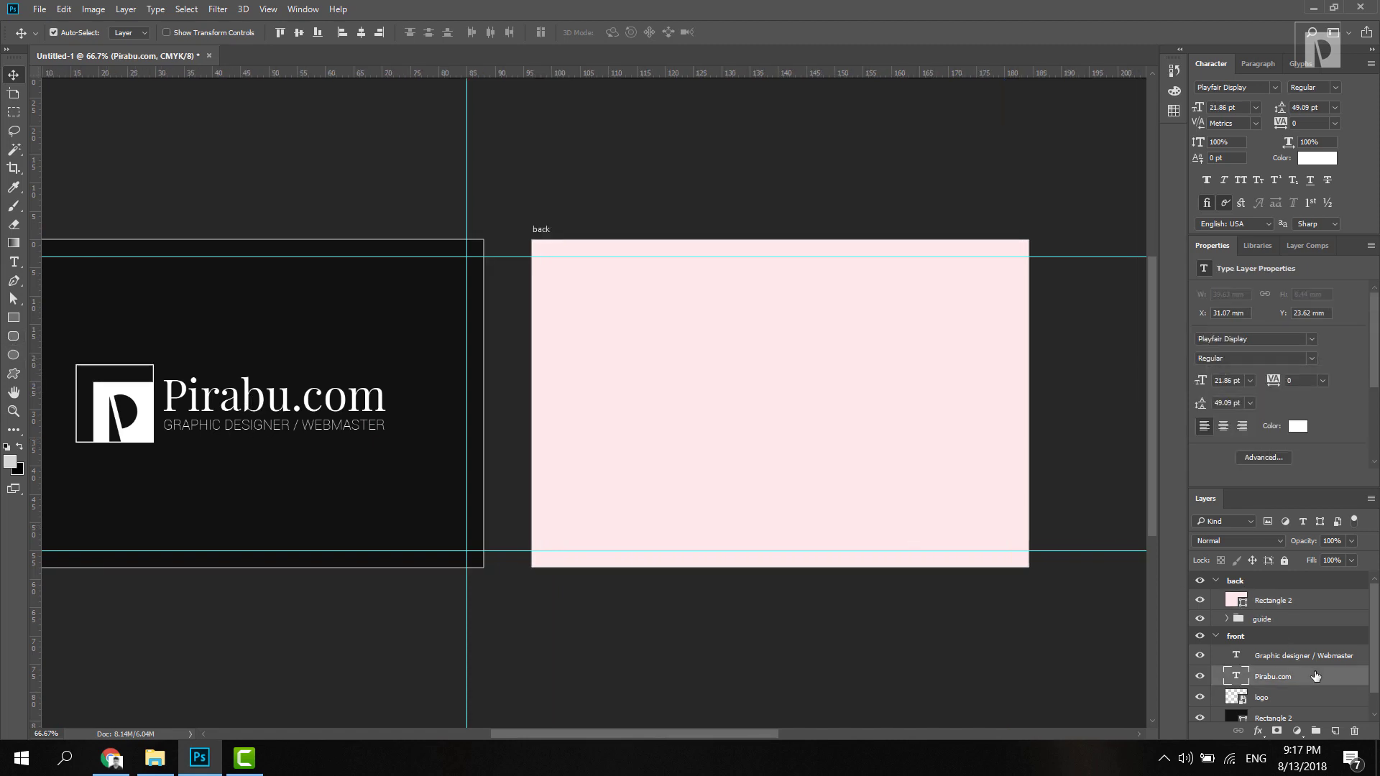
key(ctrl+j)
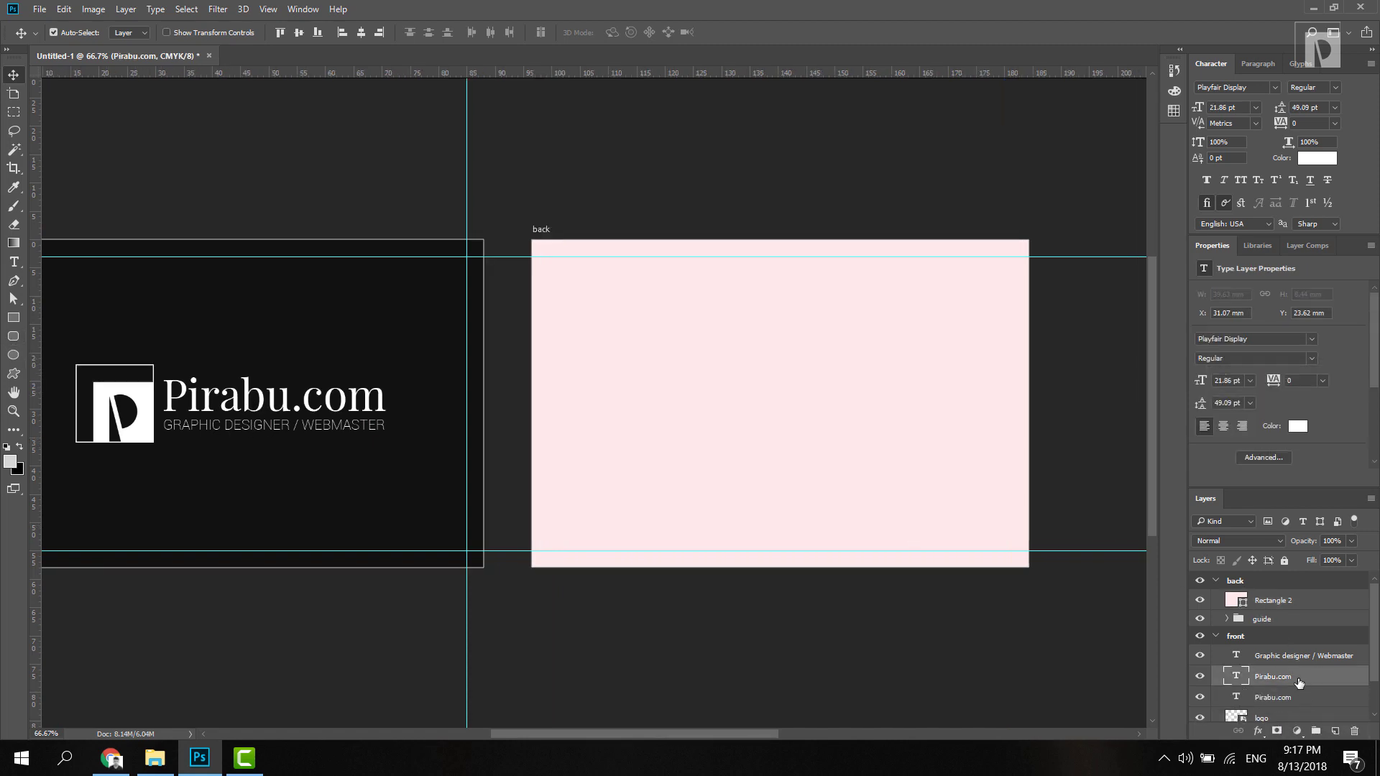
drag(1300, 677, 1272, 592)
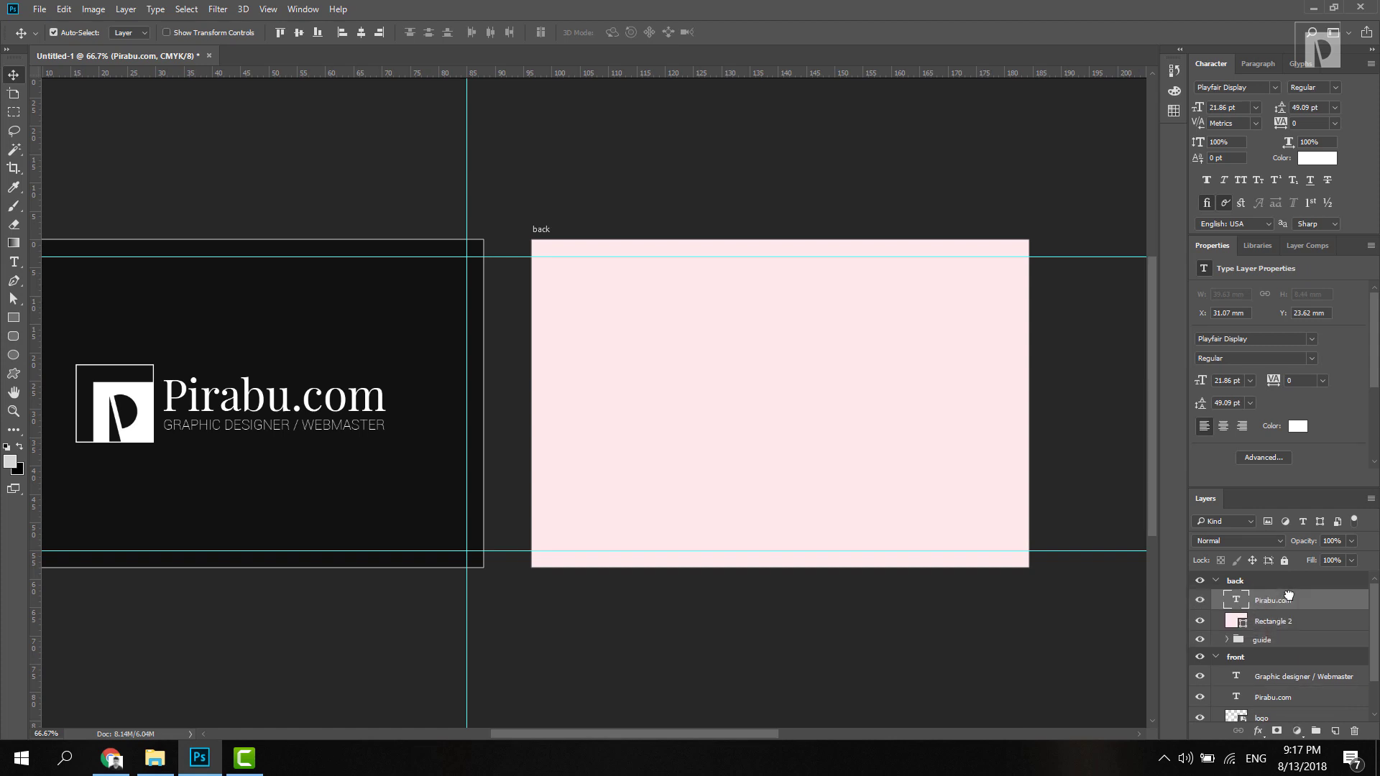
click(1298, 426)
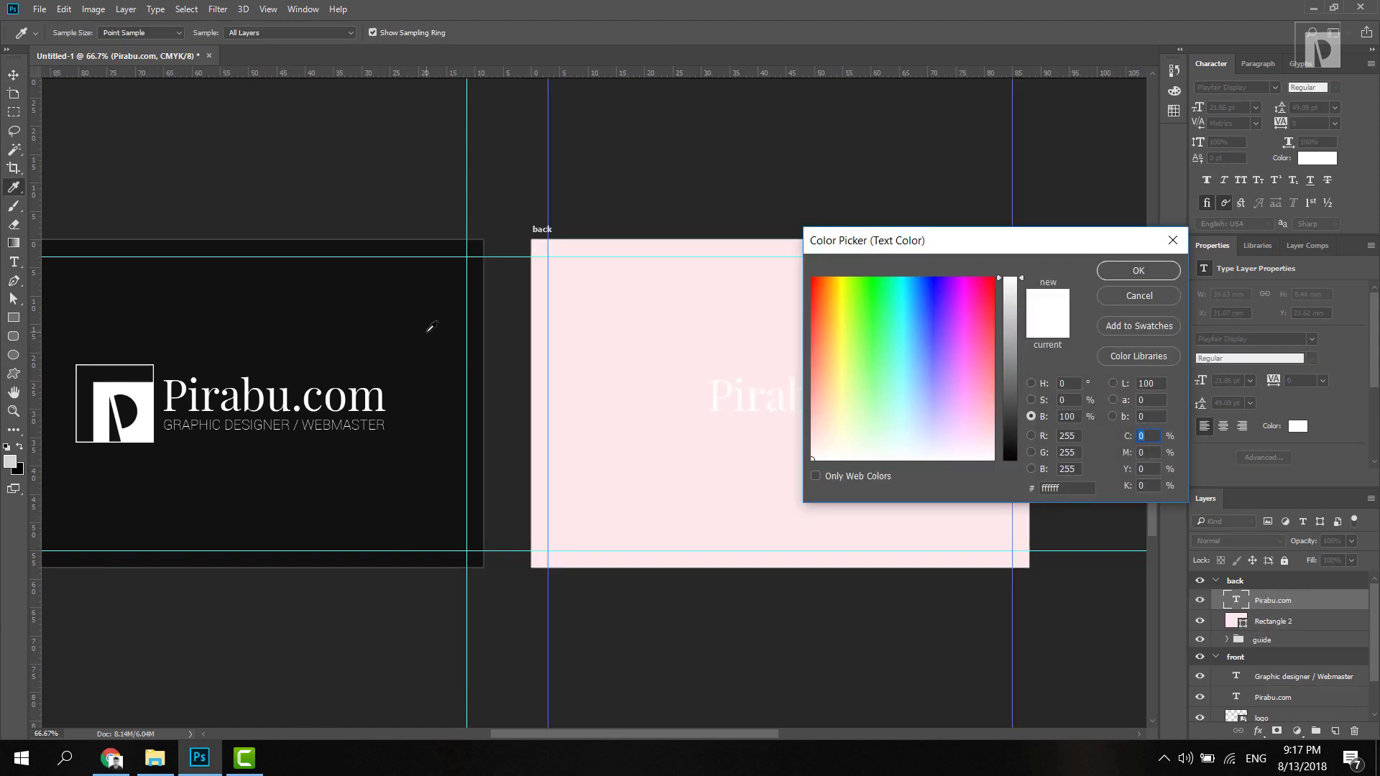
click(1152, 293)
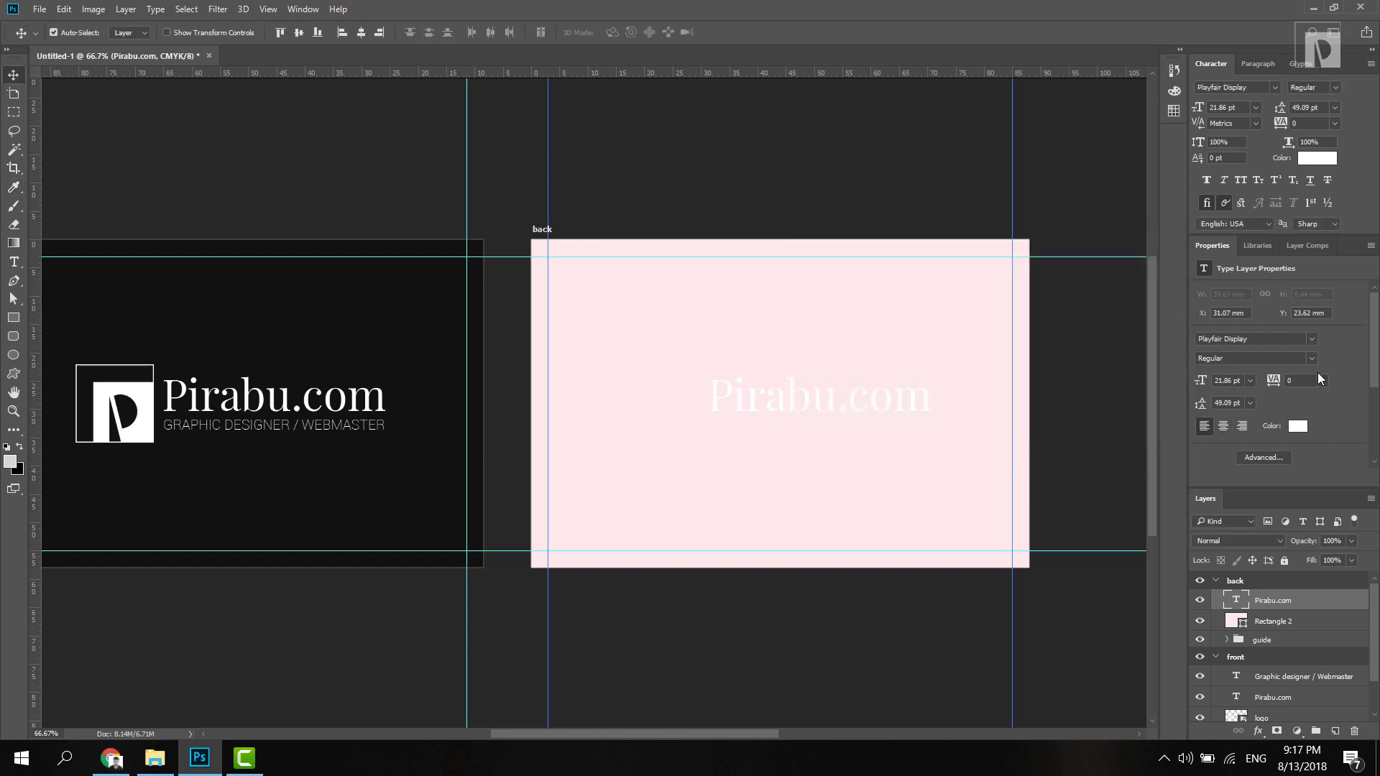
click(1298, 428)
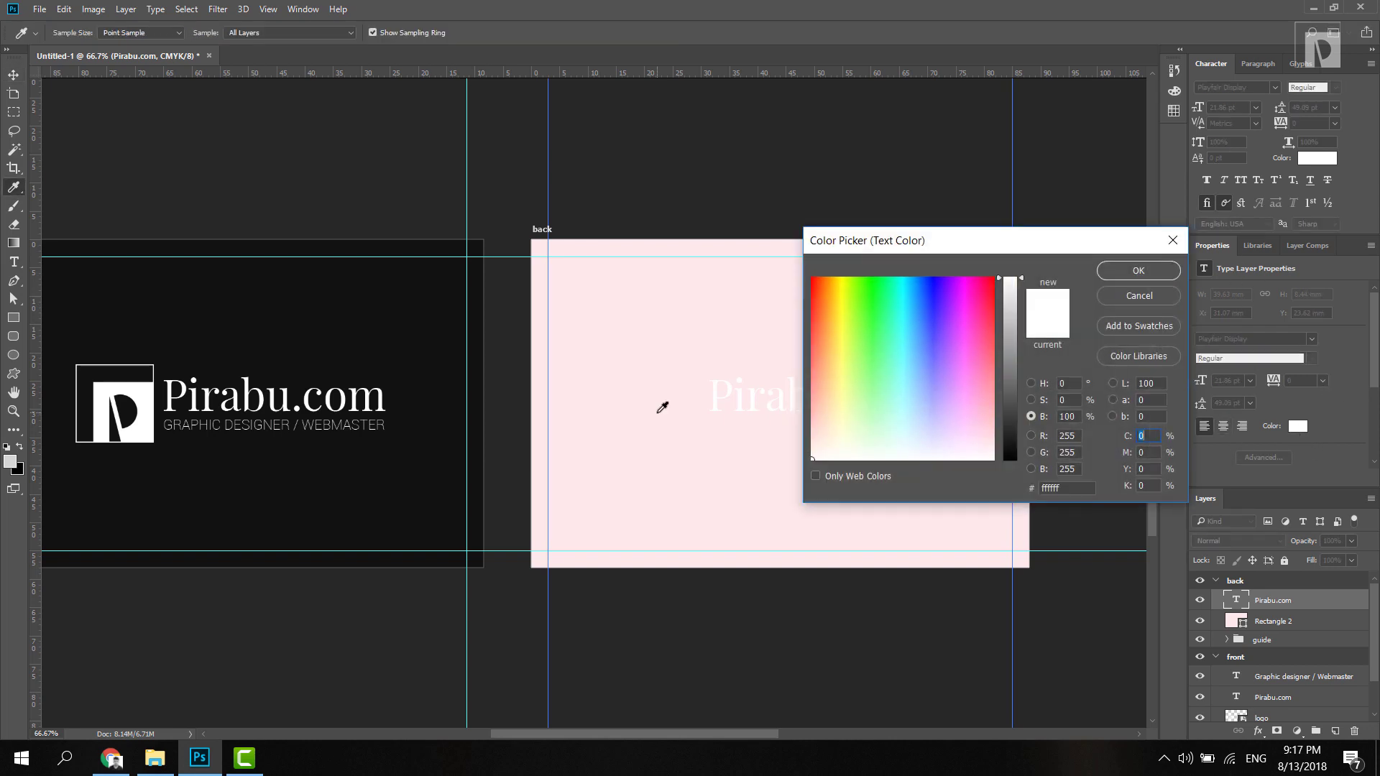
click(367, 317)
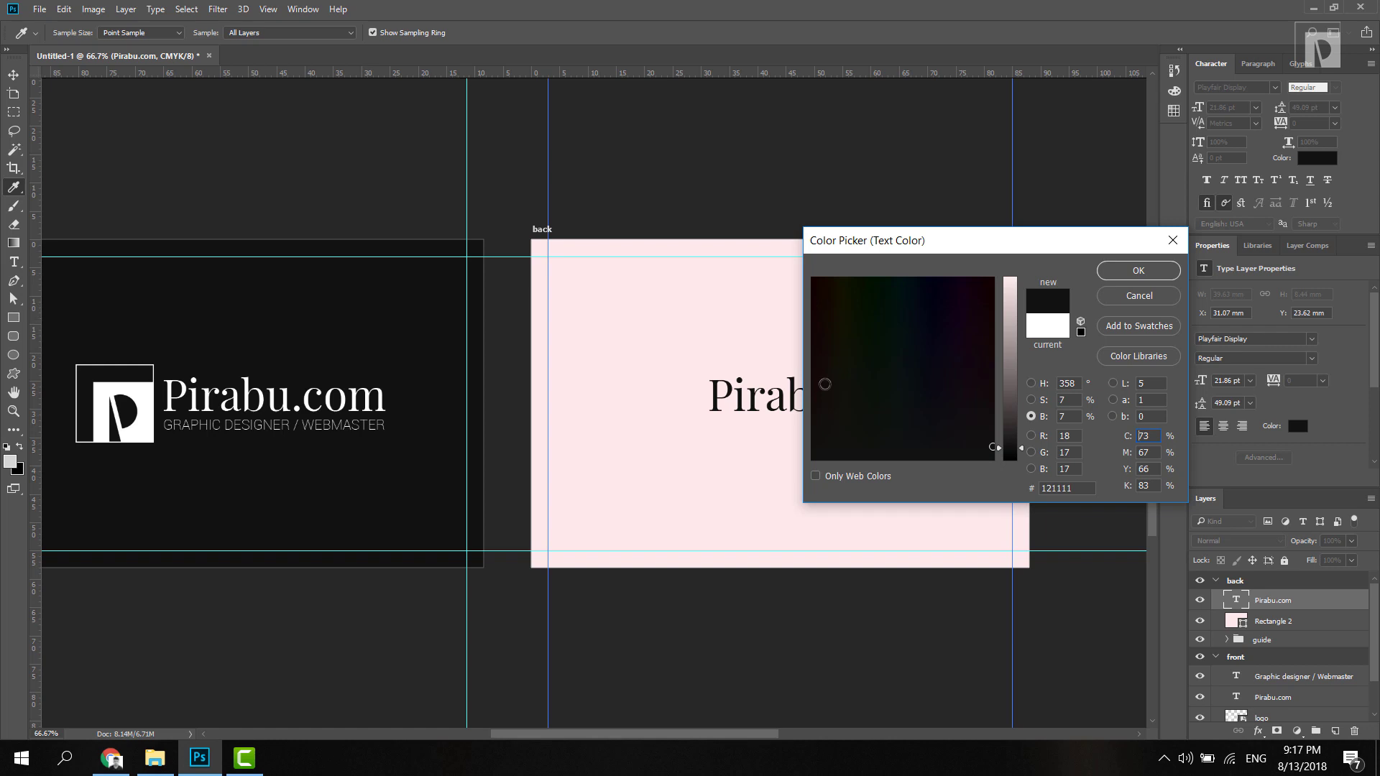
click(1120, 277)
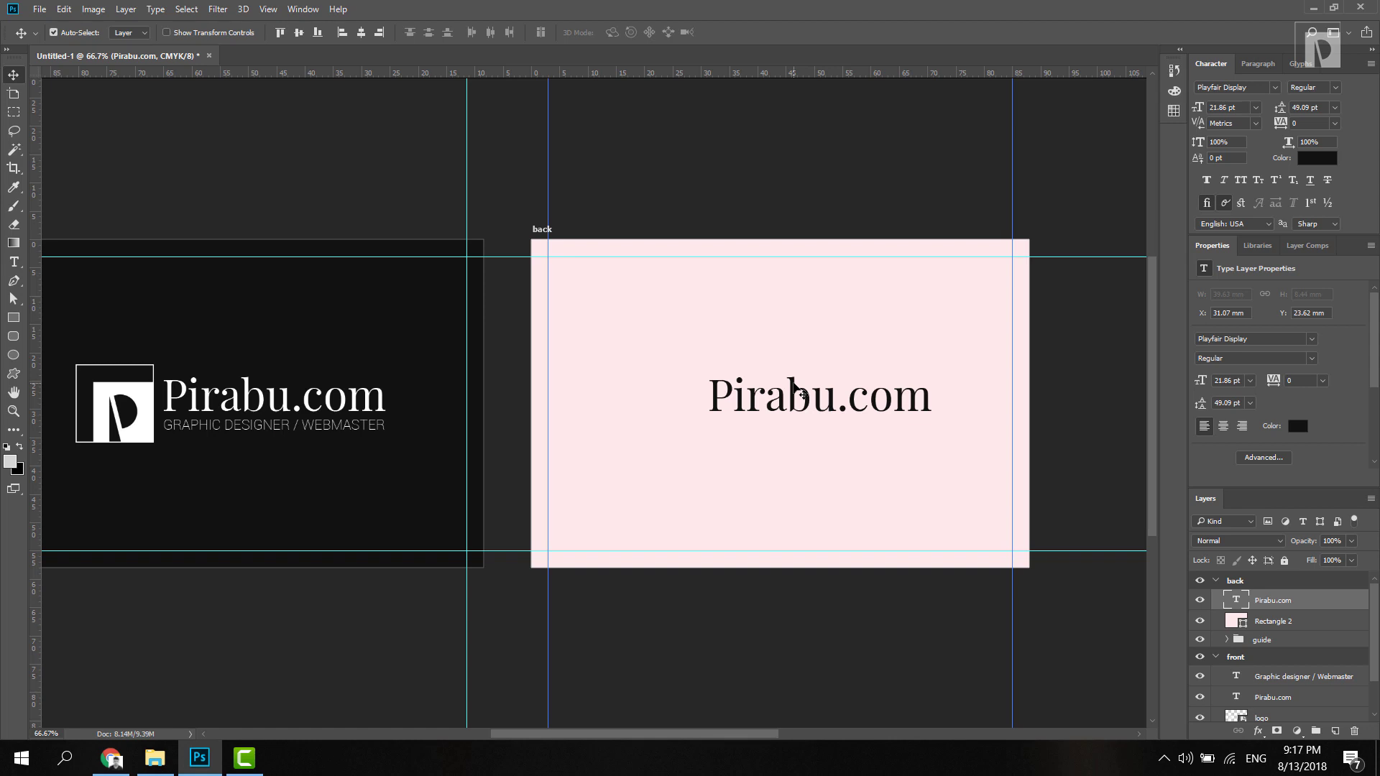
Step: Type the contact lines: phone number, e-mail address, pirabu.com and 'Paris, France'
key(Return)
key(Return)
text(pirabu.com)
key(Return)
text(Paris, France)
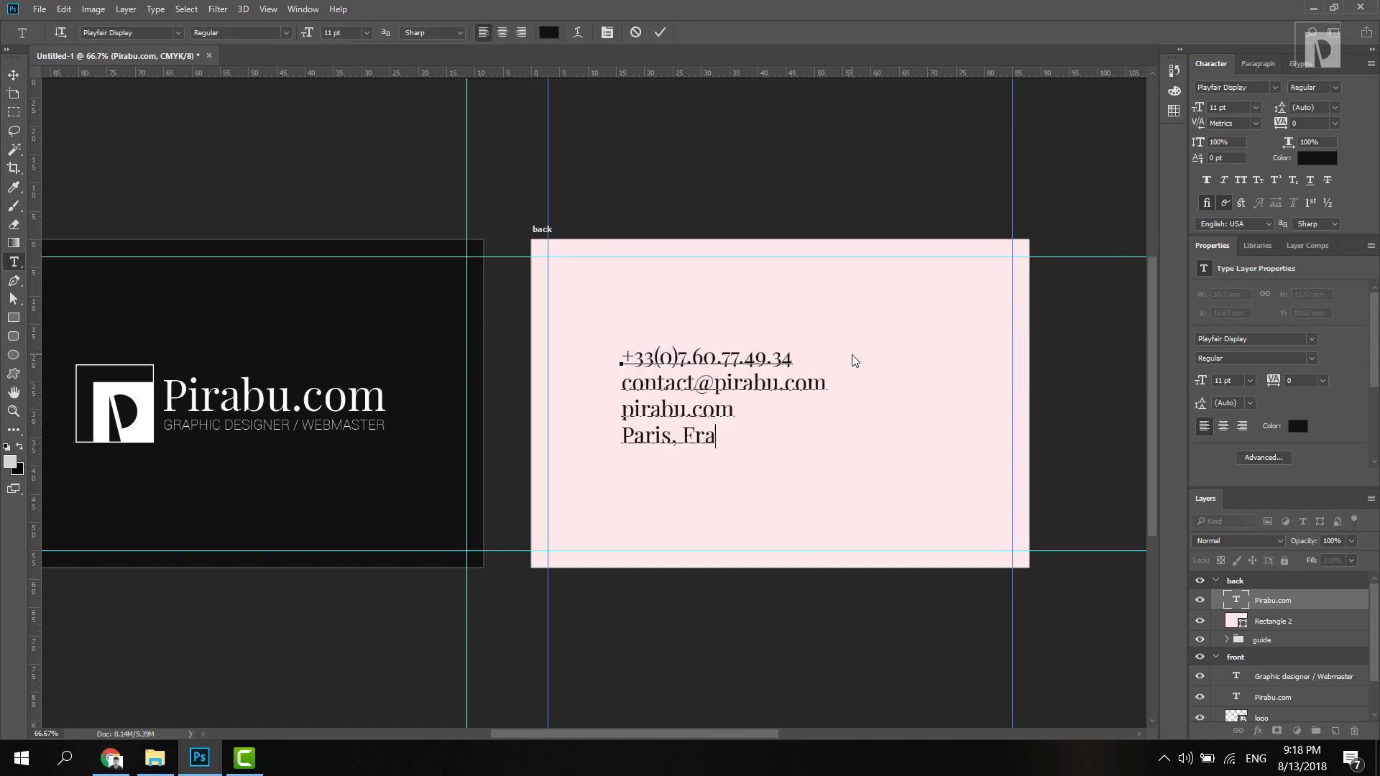
key(ctrl+a)
Step: Add the person's name as a heading, restyle the lines in Roboto Light 9 pt, and position the block
key(BackSpace)
key(ctrl+Return)
click(550, 309)
double_click(568, 309)
click(1255, 107)
key(v)
drag(647, 392, 653, 414)
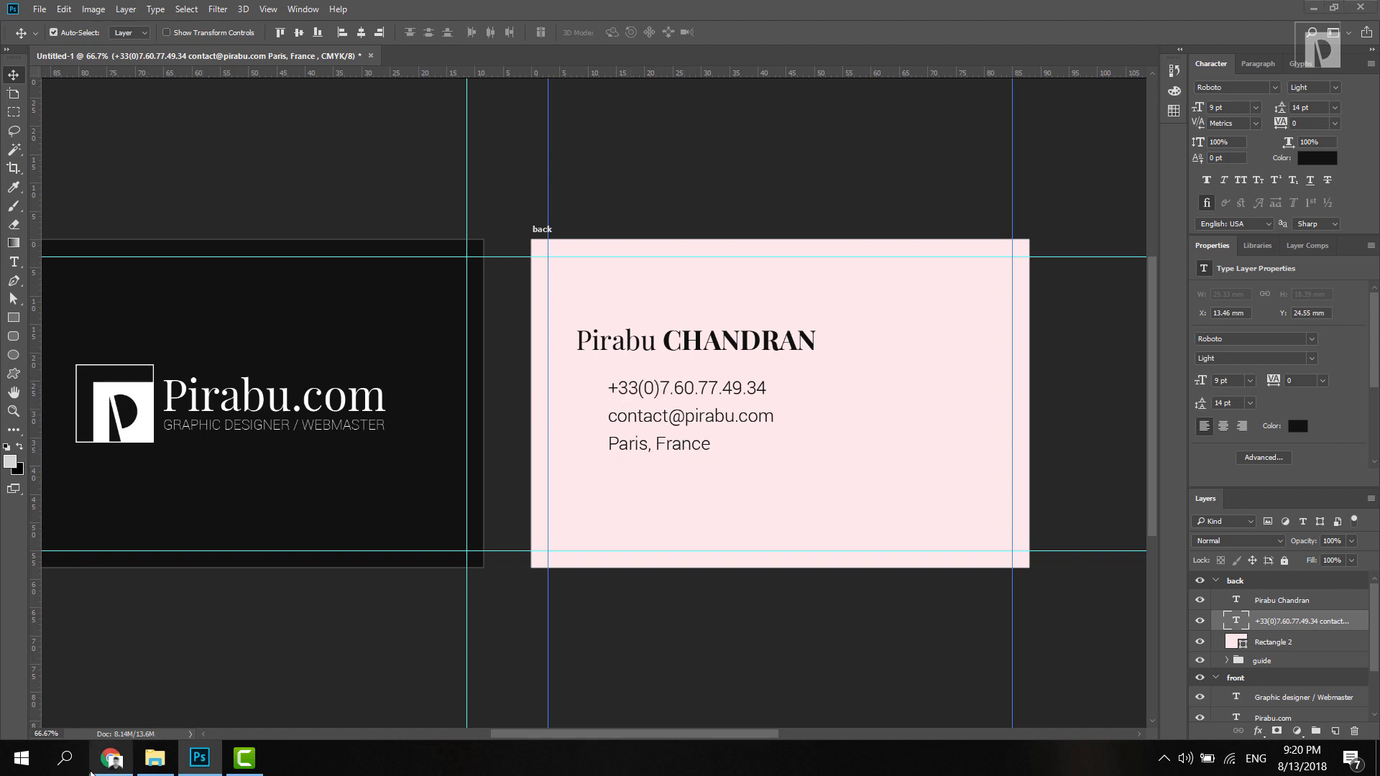
click(109, 758)
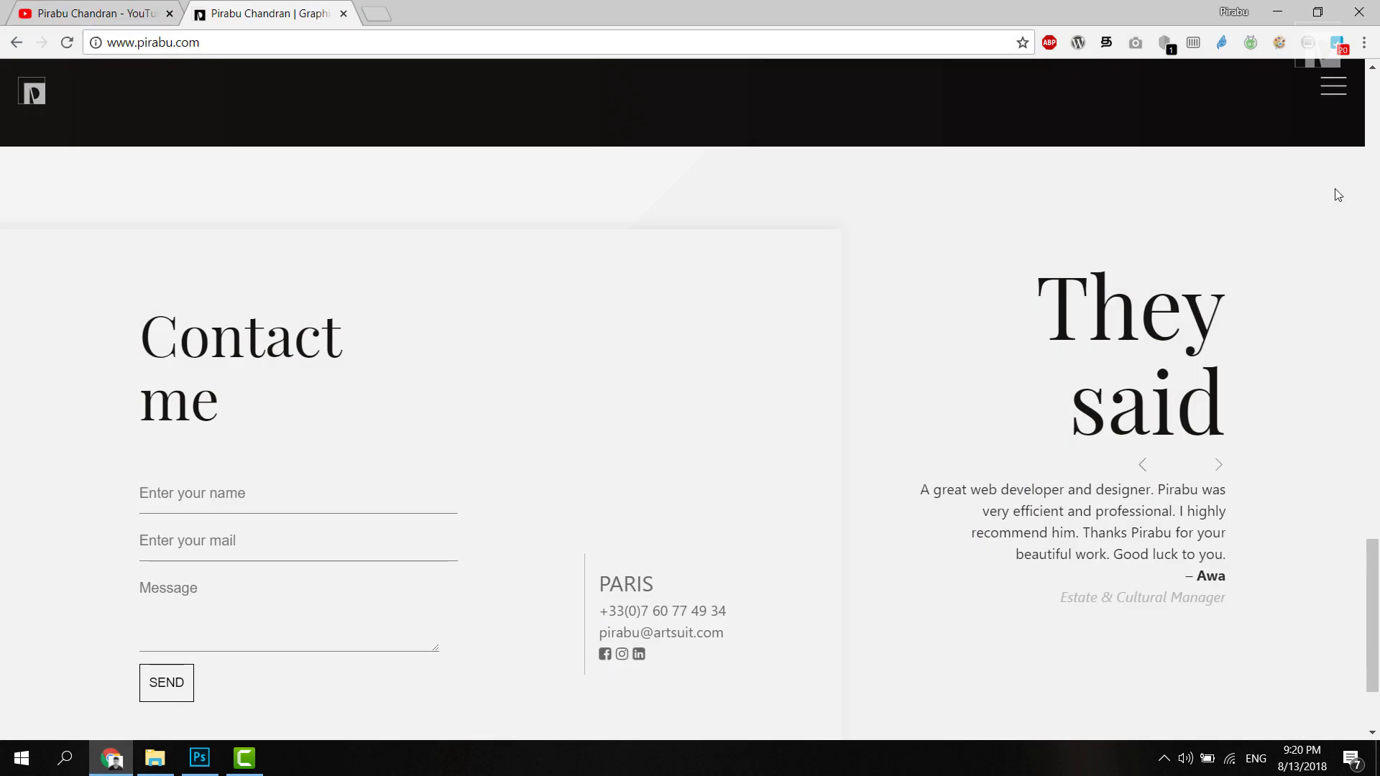
Step: Load flaticon.com in a new Chrome tab
click(1335, 89)
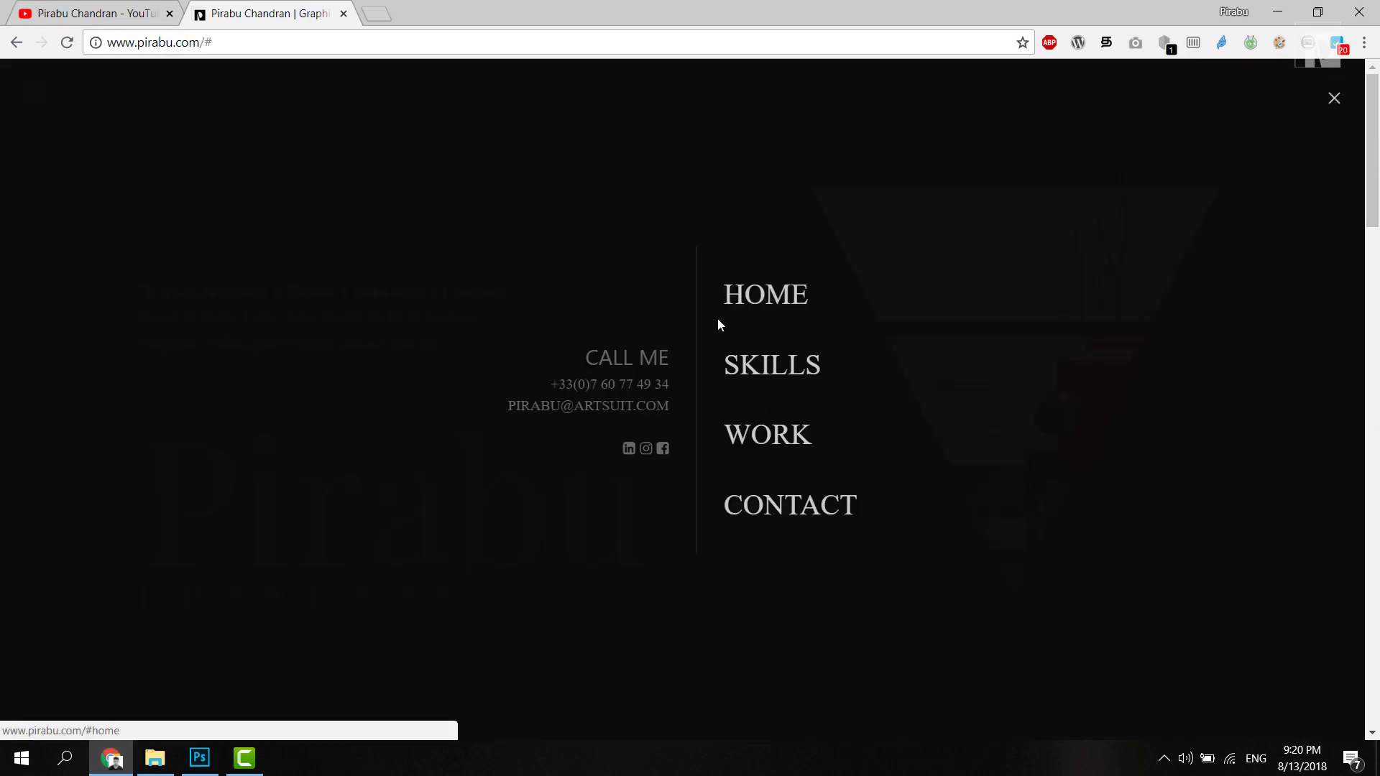
click(1335, 98)
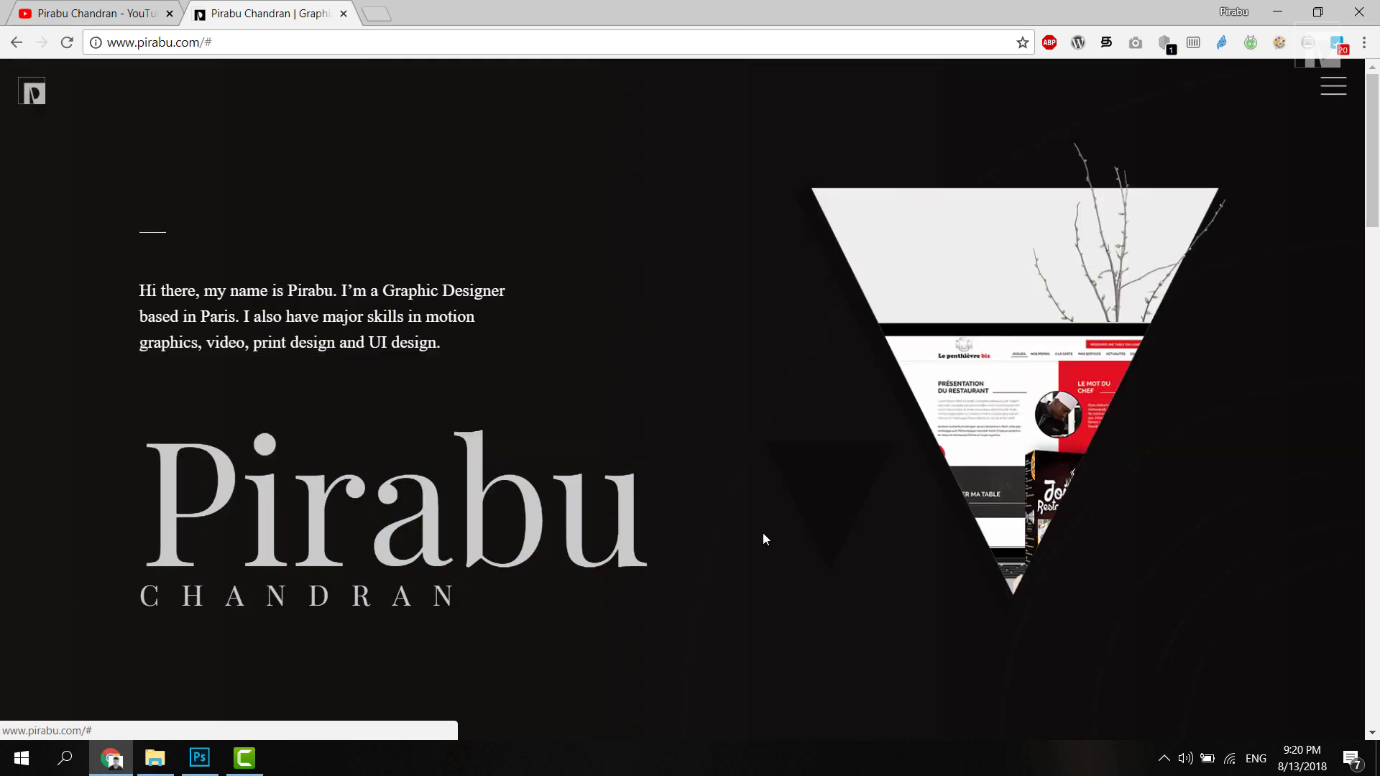
click(371, 14)
text(fl)
key(Return)
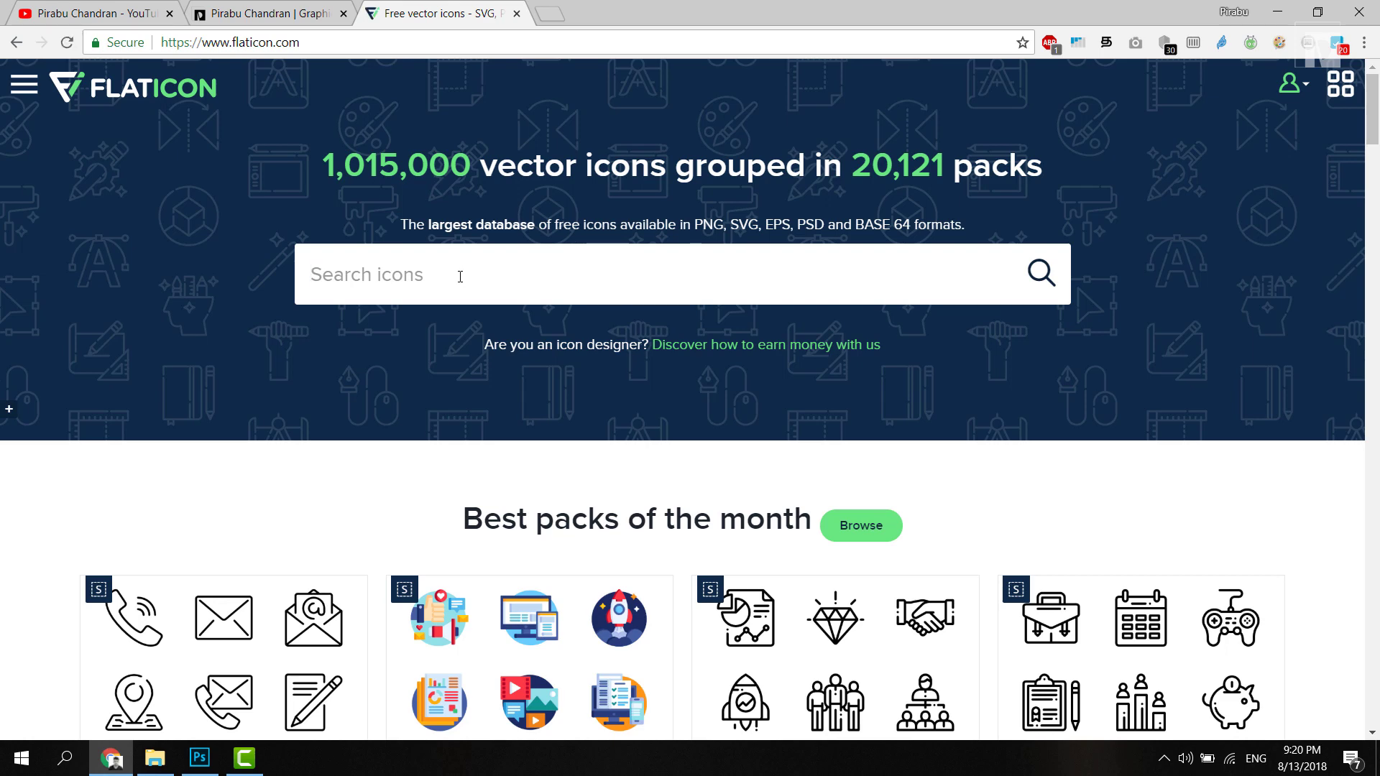
Step: Search Flaticon for 'phone' and open the phone receiver icon
text(phone)
key(Return)
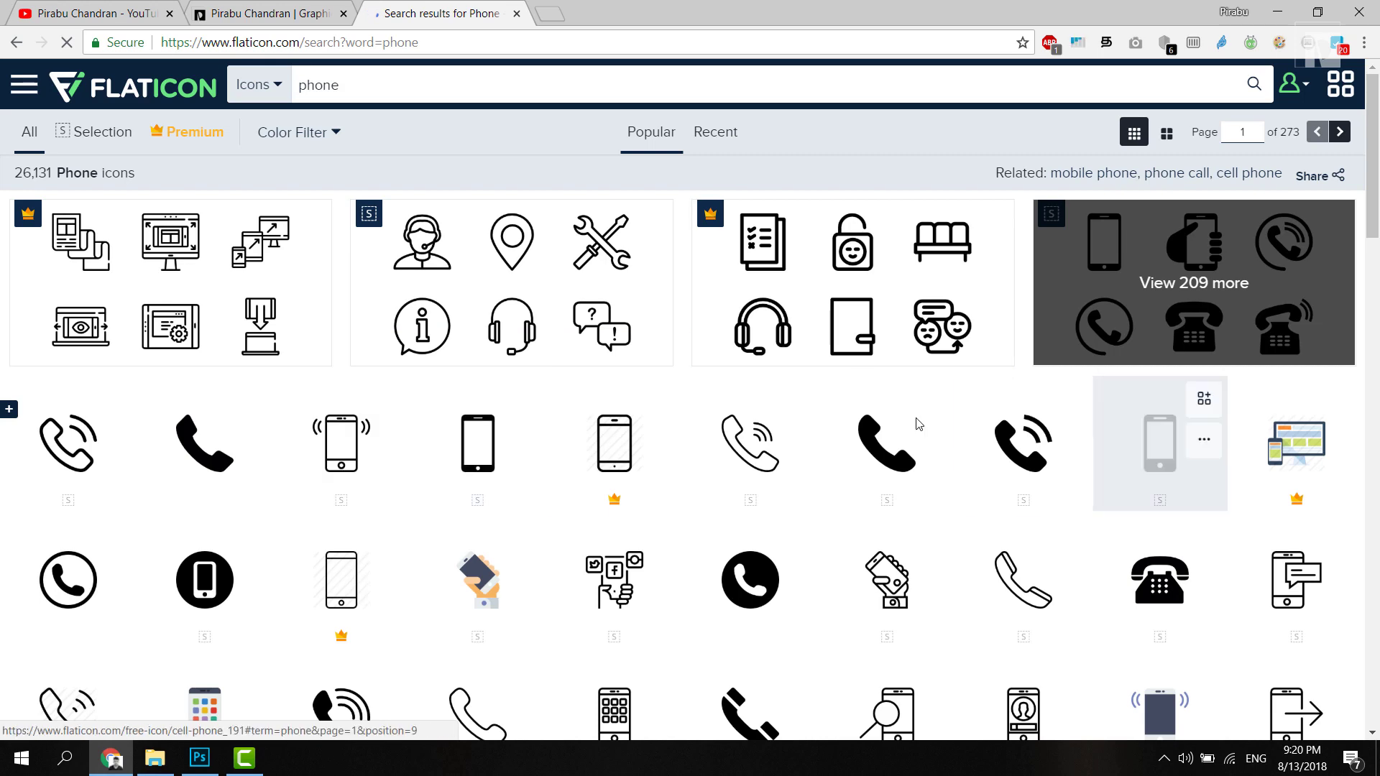
click(203, 452)
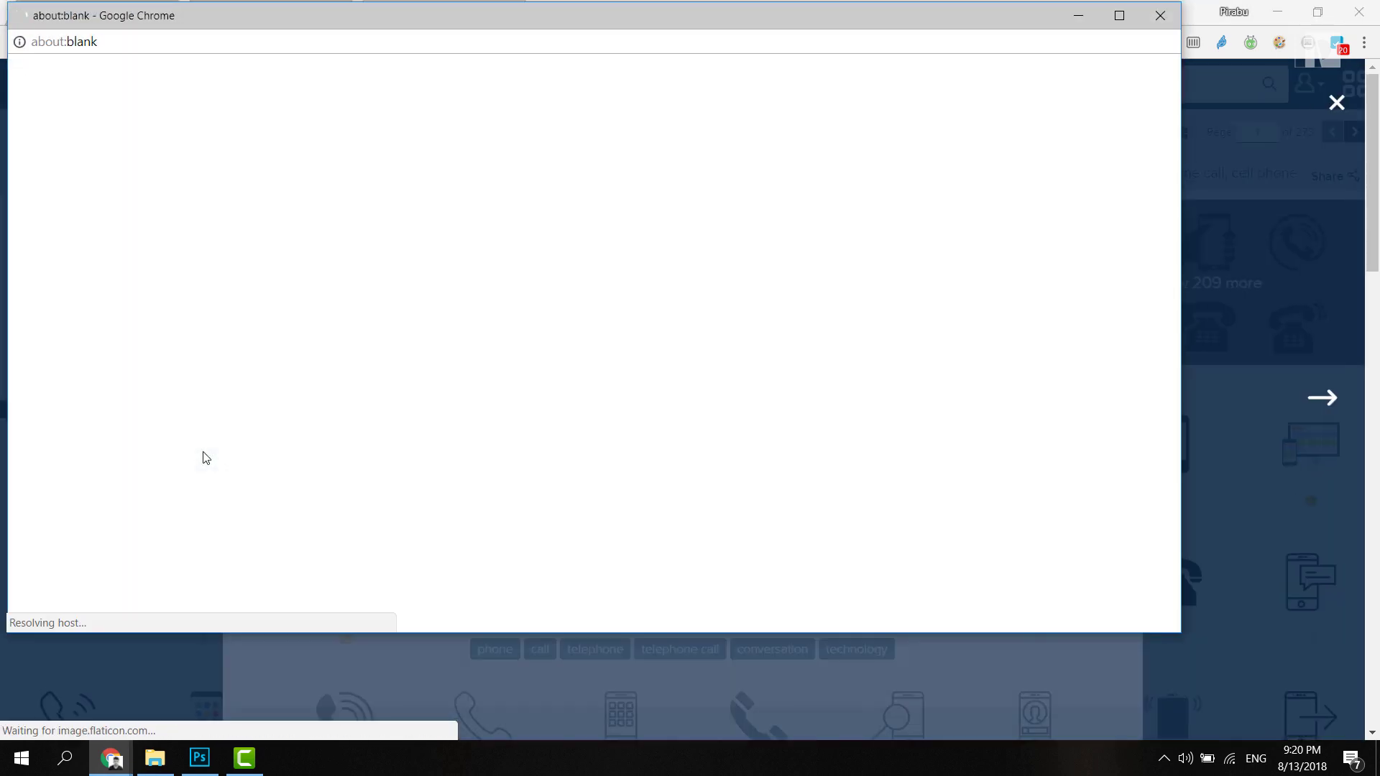
click(1160, 15)
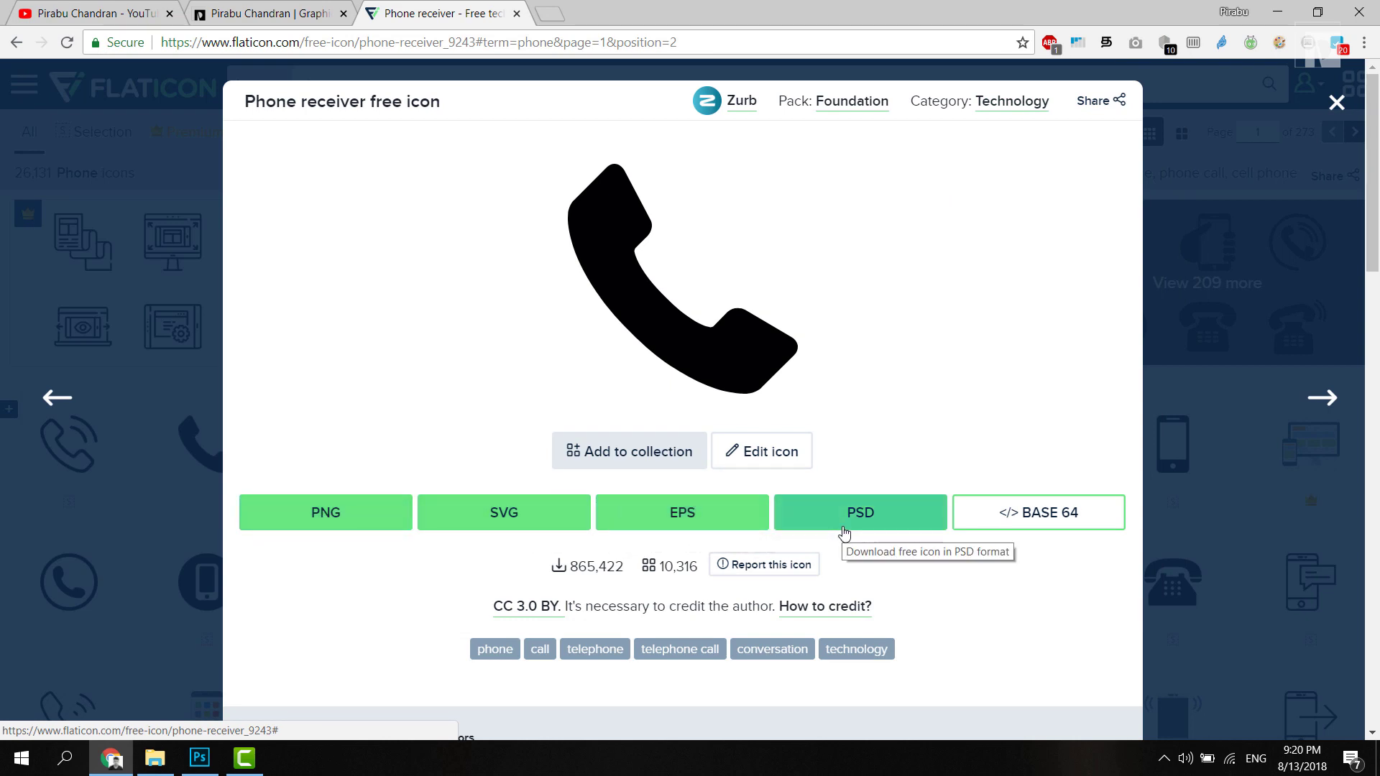
Step: Download the icon as EPS and drop the file onto the business card
click(690, 511)
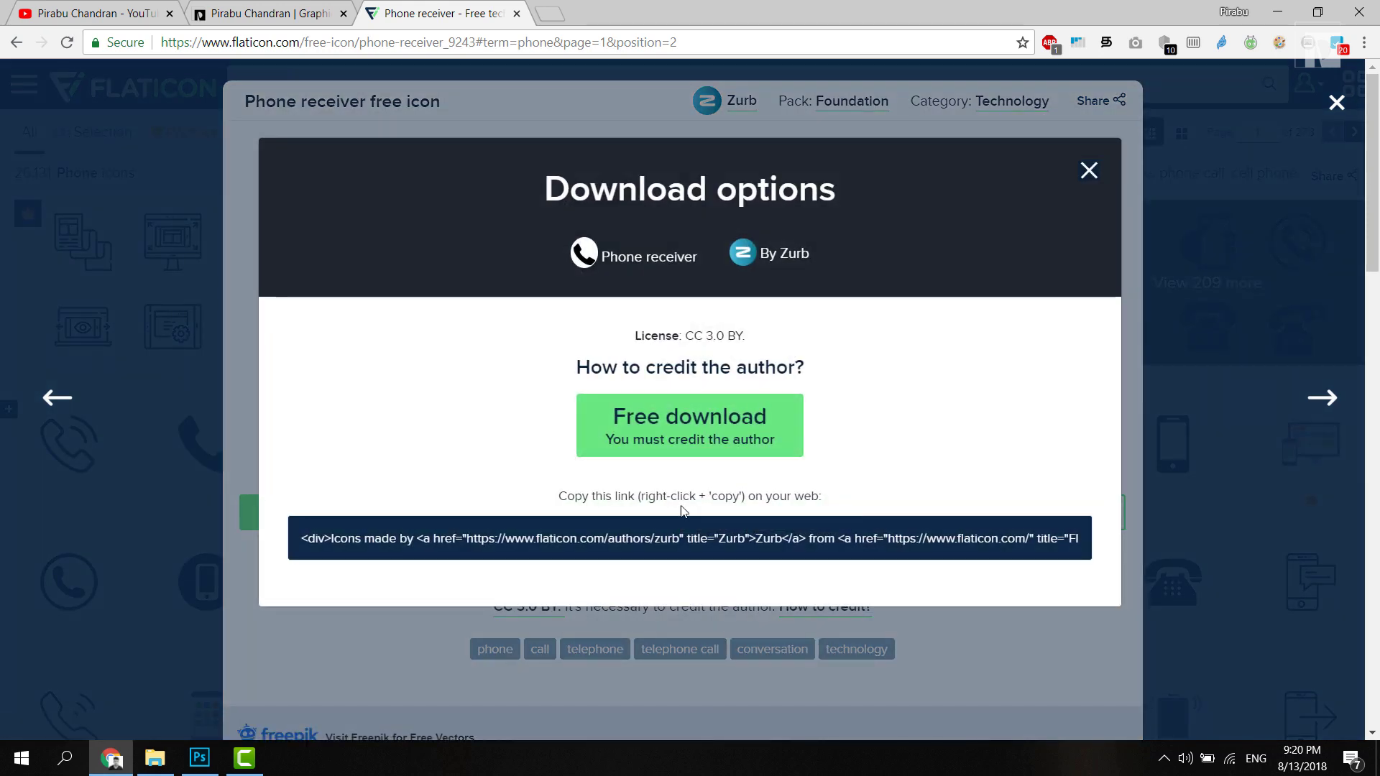
click(701, 420)
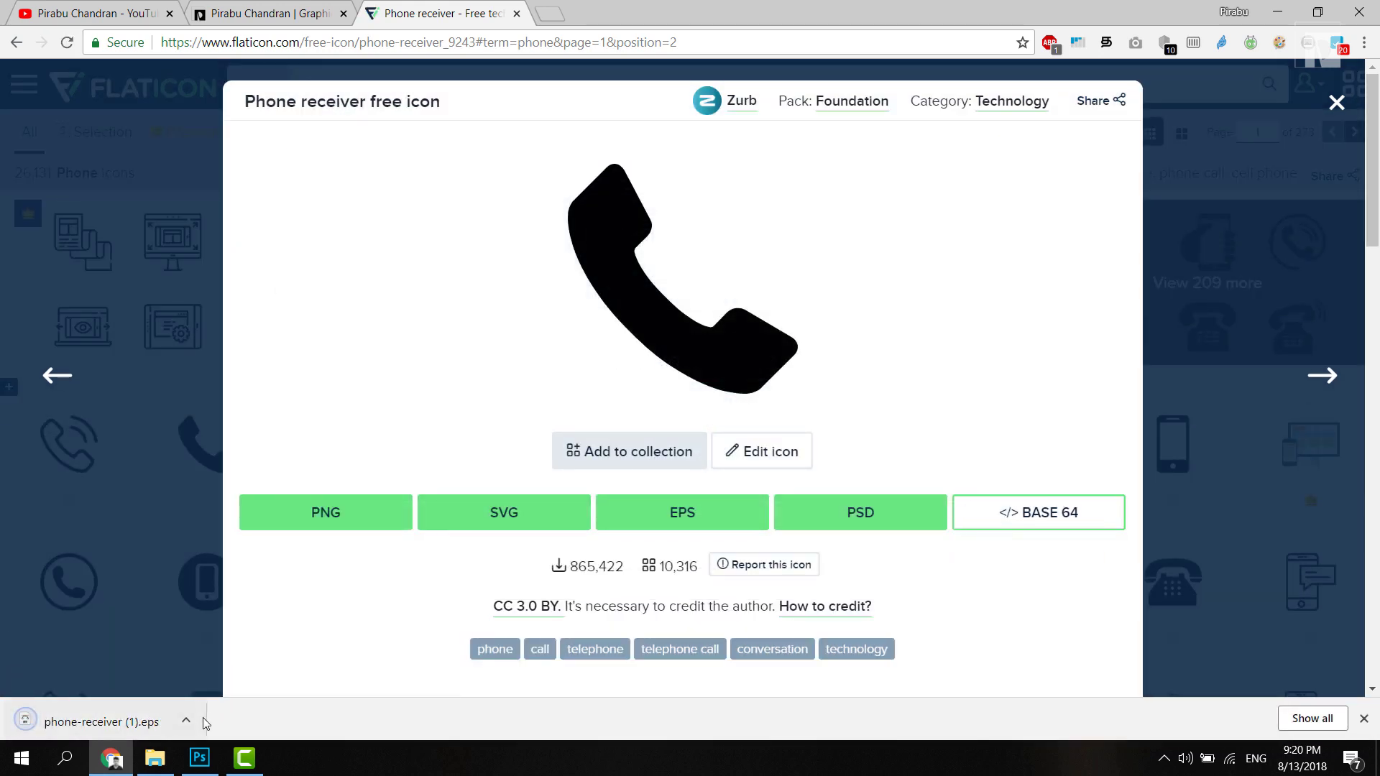
click(96, 721)
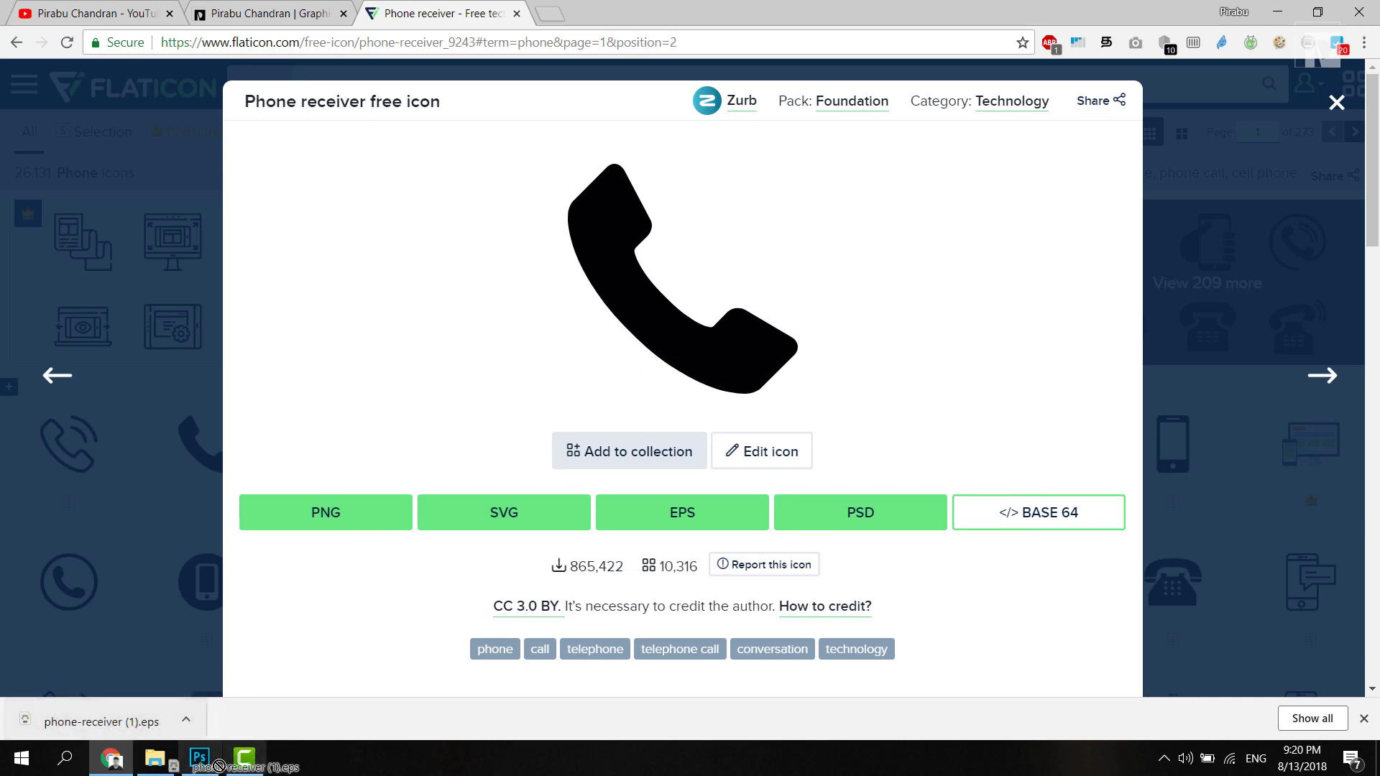
drag(543, 552, 669, 435)
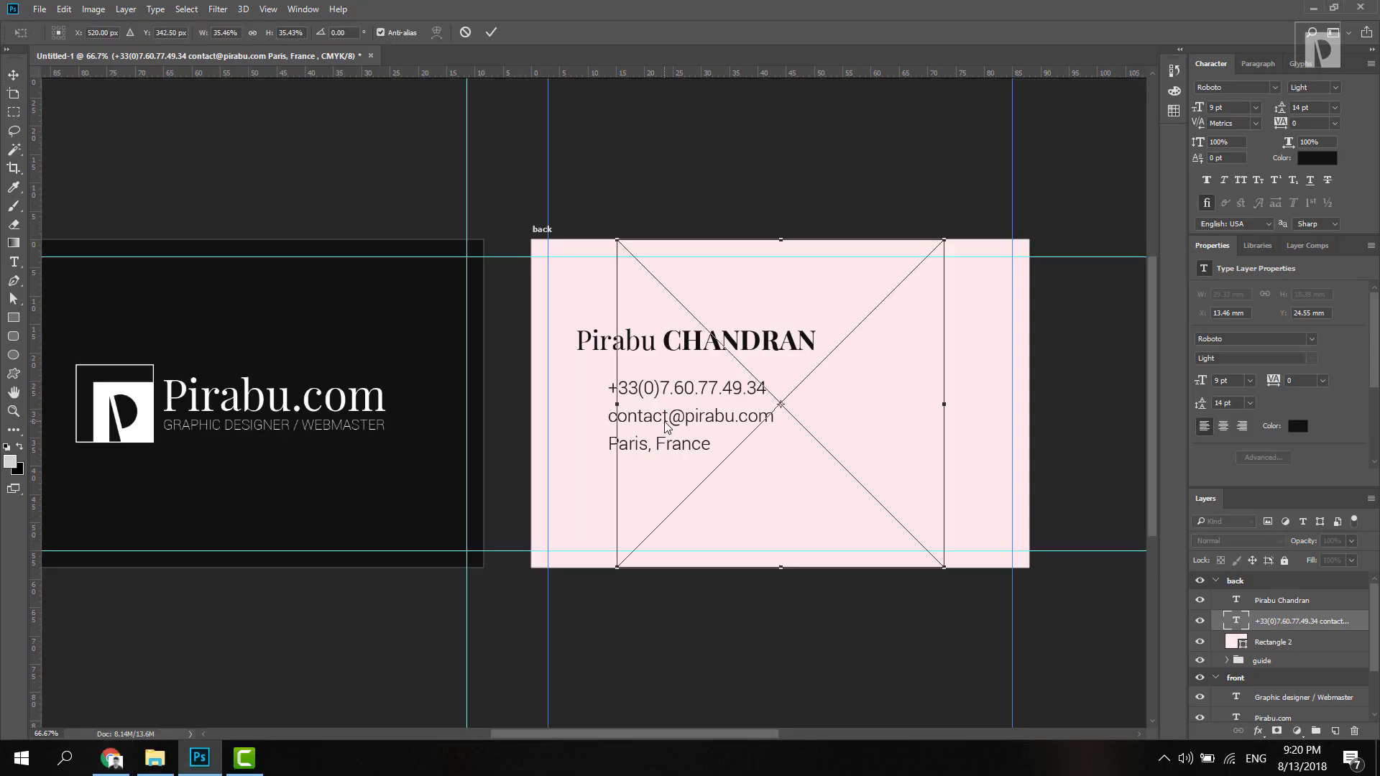
Step: Shrink the placed phone icon and commit it beside the phone number on the card back
drag(944, 568, 595, 404)
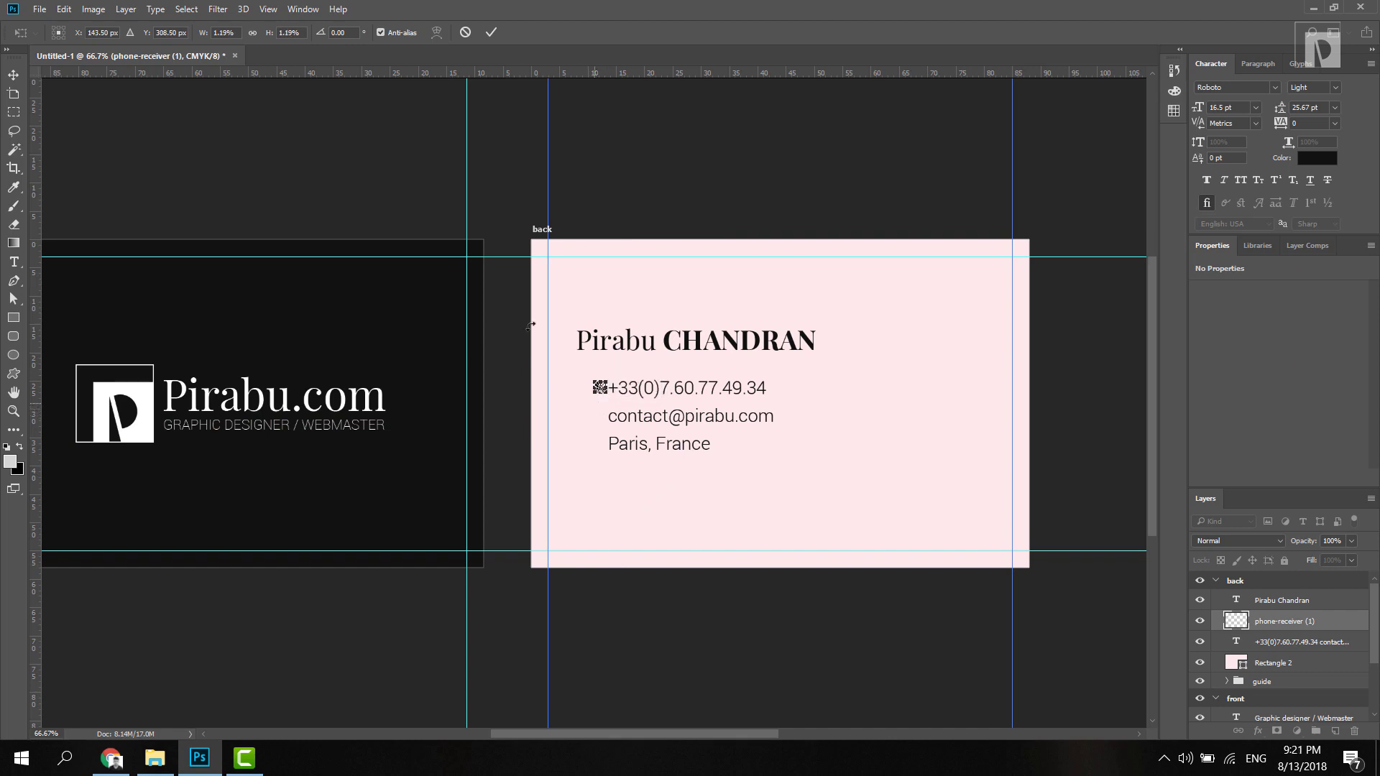
click(490, 33)
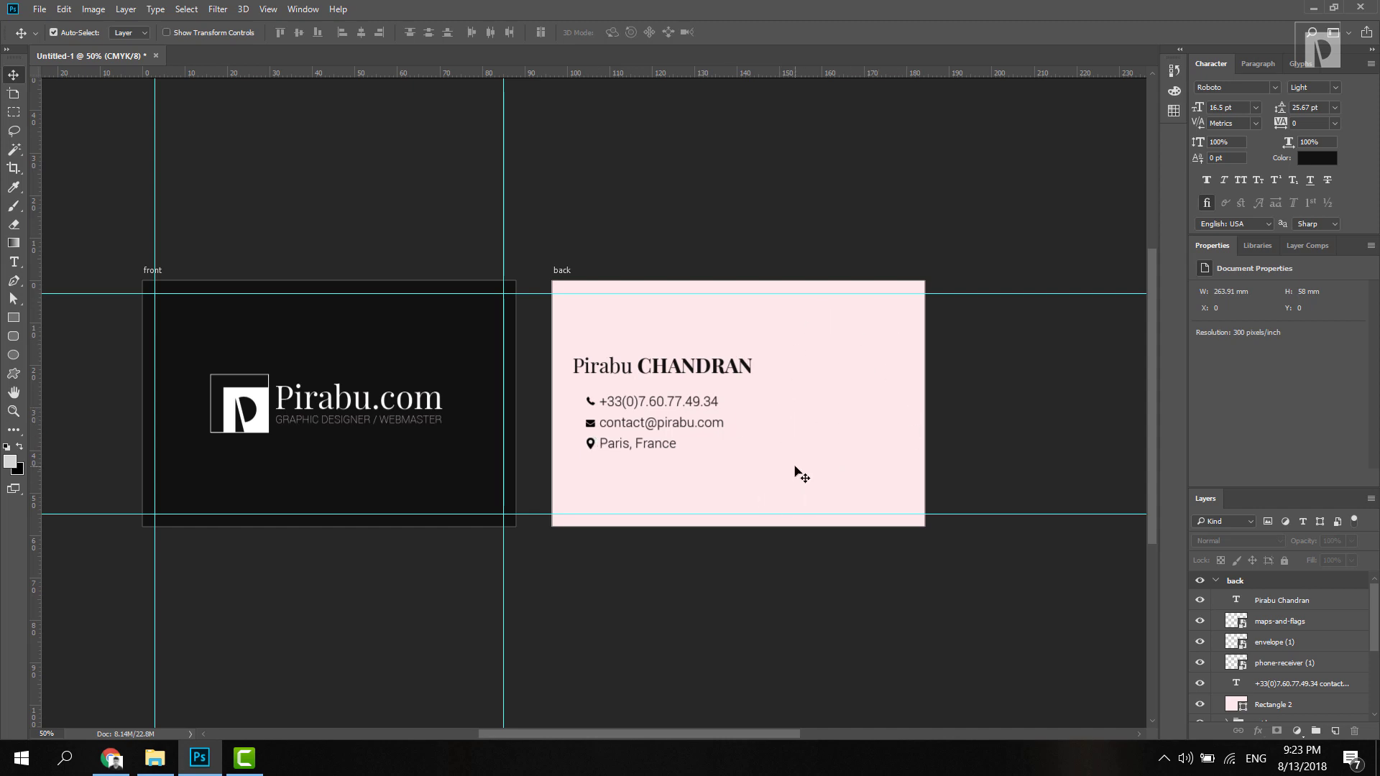
click(111, 758)
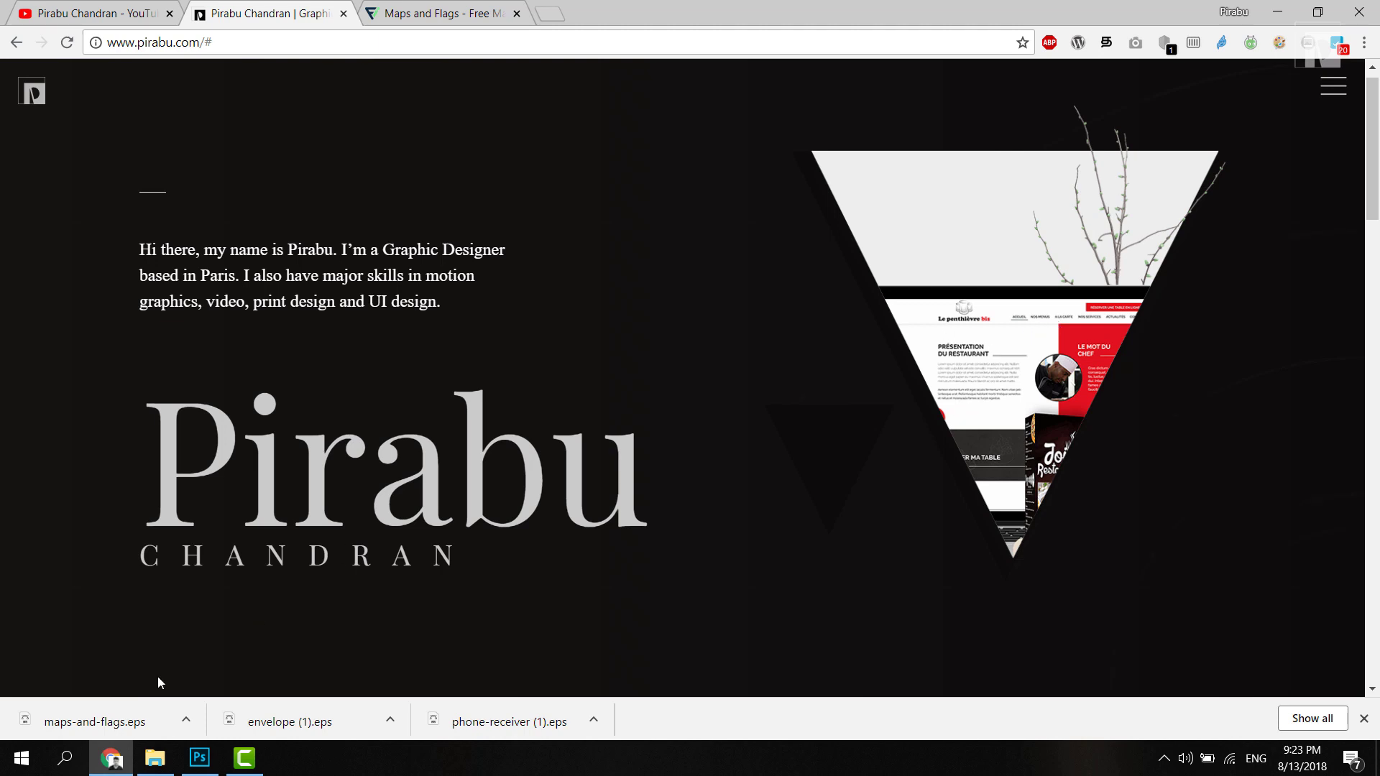
click(111, 758)
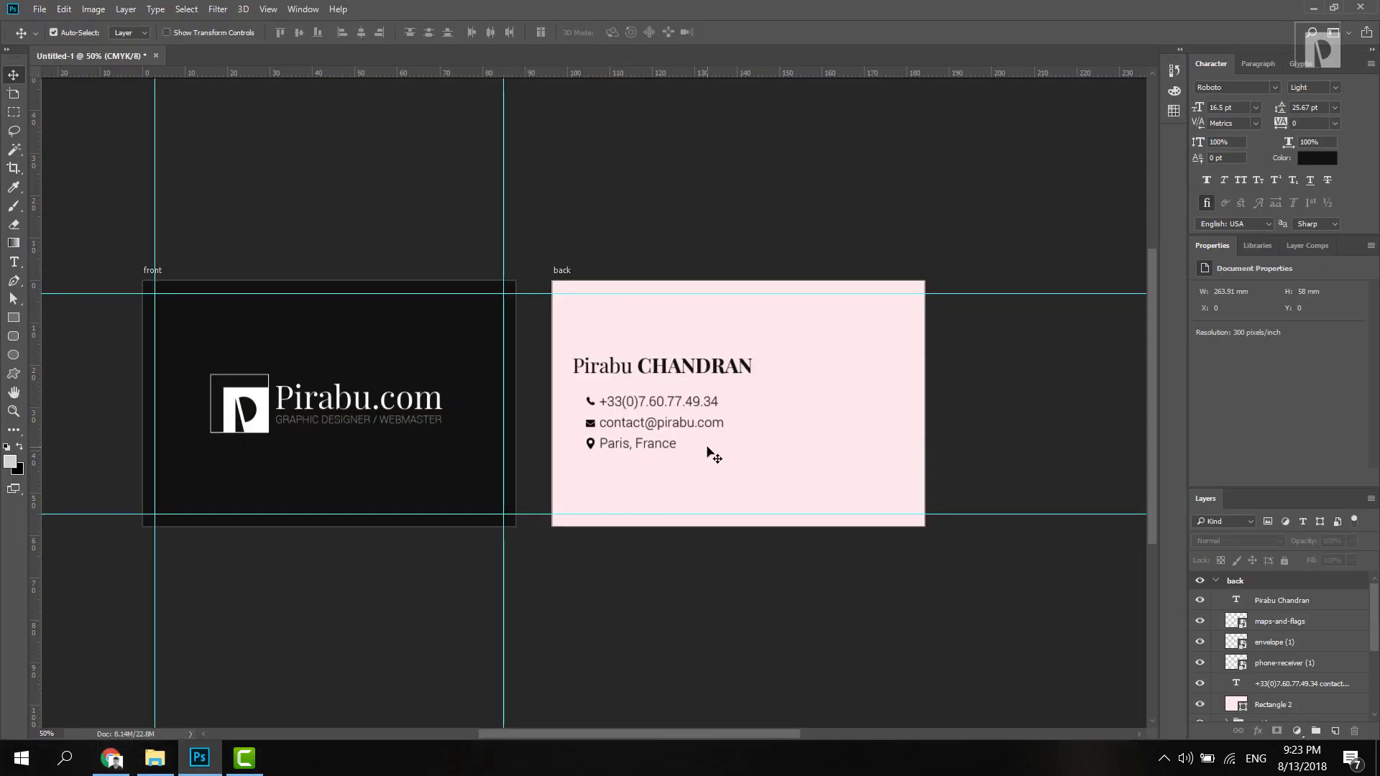
Step: With the Custom Shape tool, replace the shape picker's contents with the All shape set
click(14, 373)
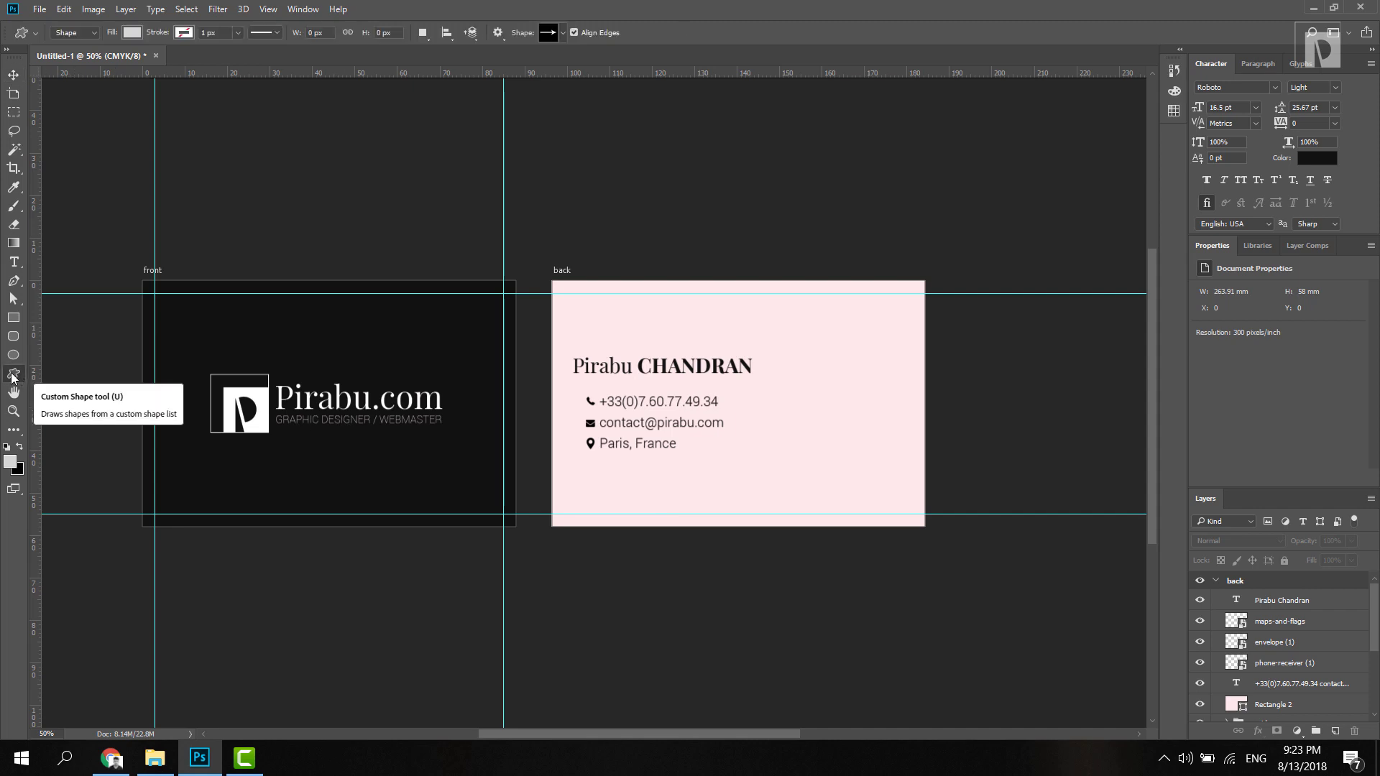
click(562, 38)
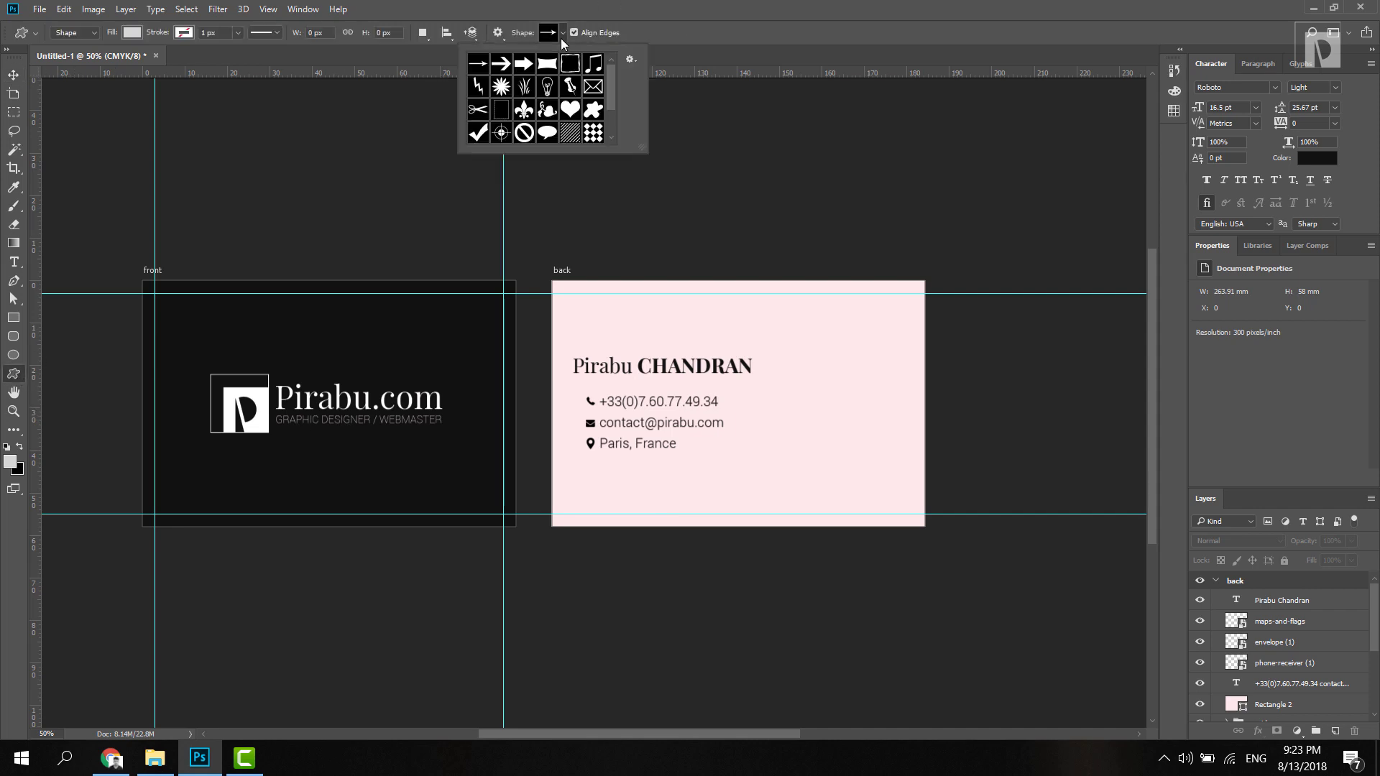
scroll(609, 102, down, 3)
click(631, 59)
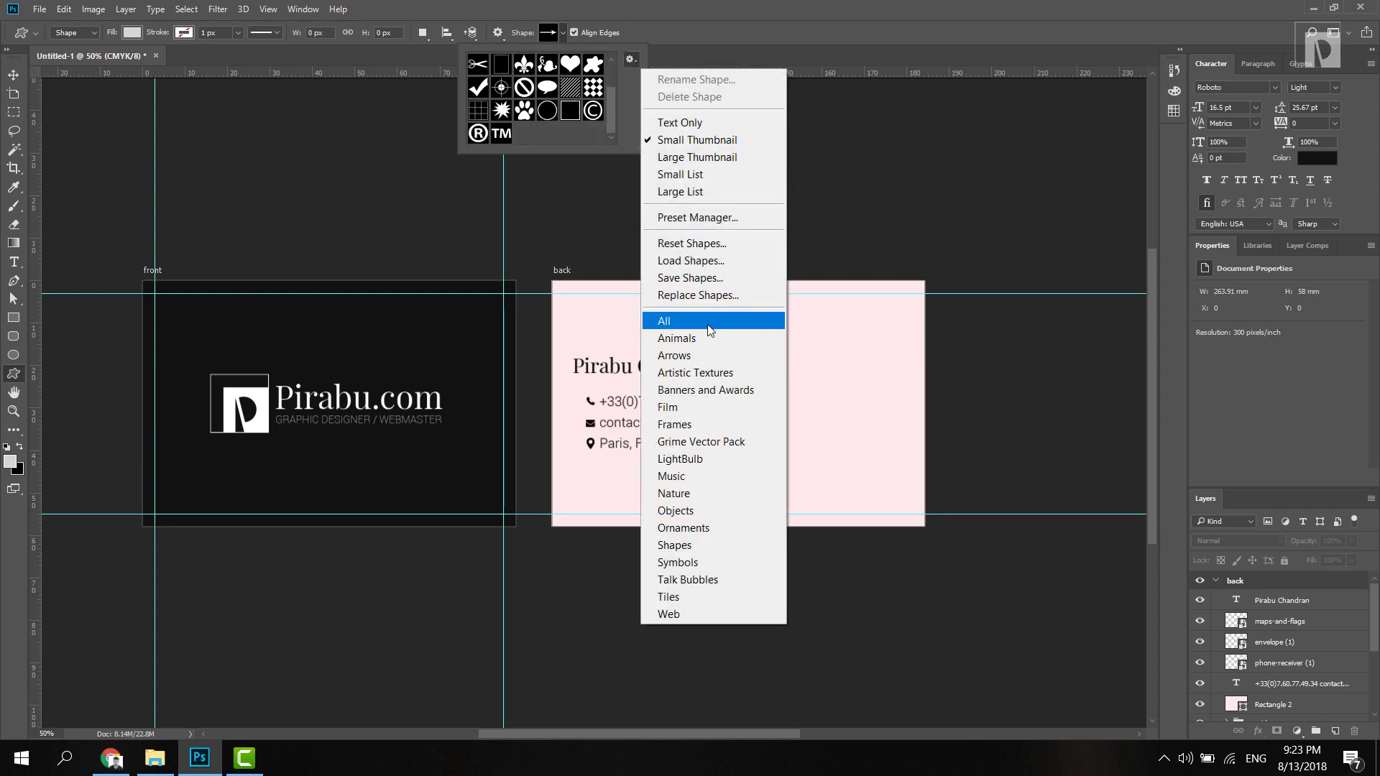
click(633, 60)
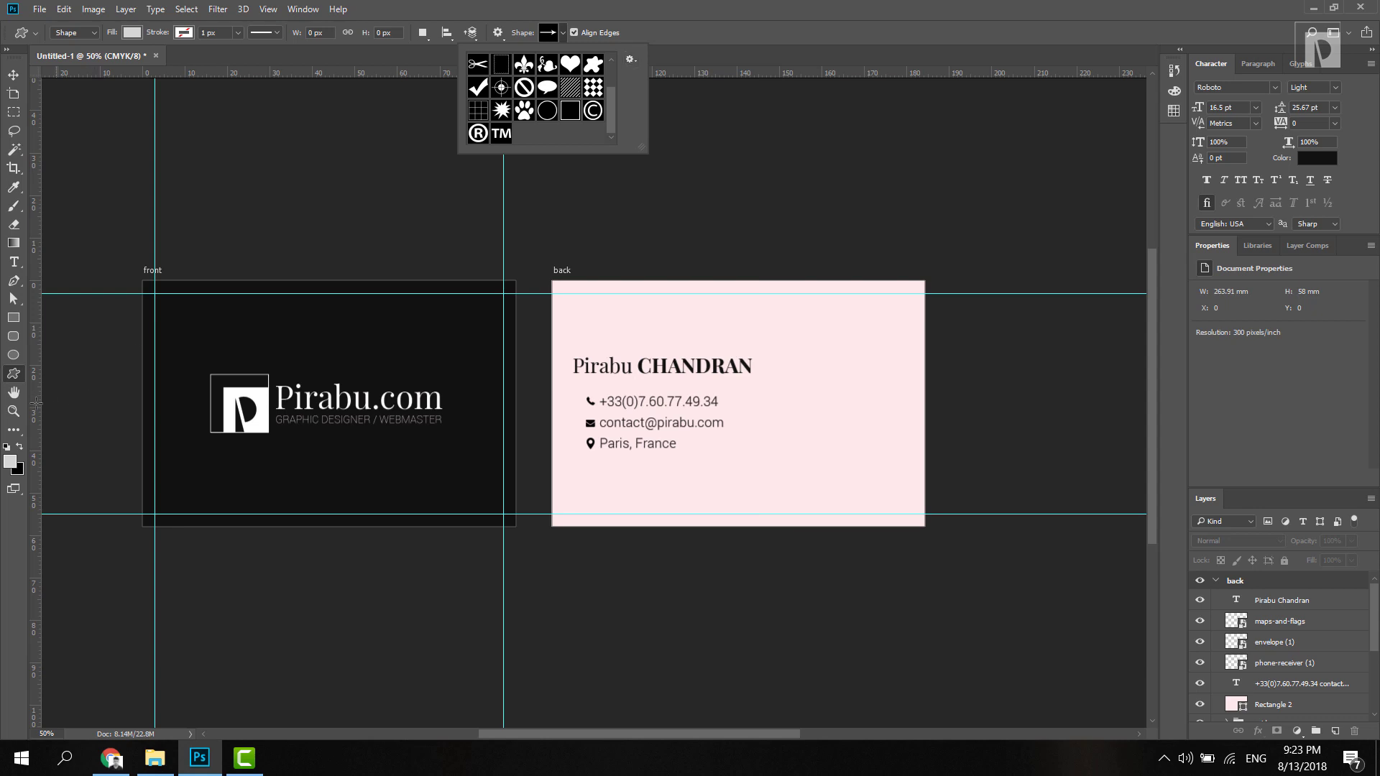
click(23, 373)
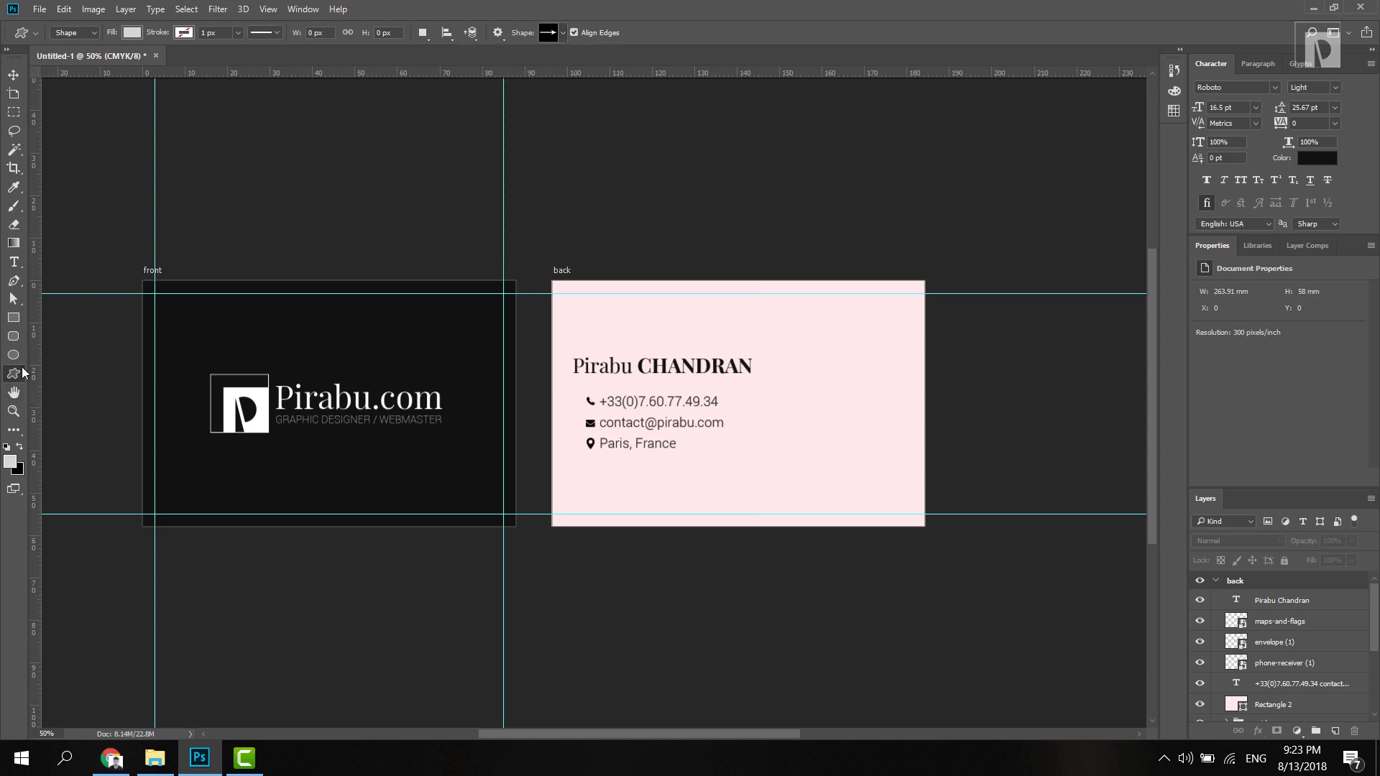
click(562, 33)
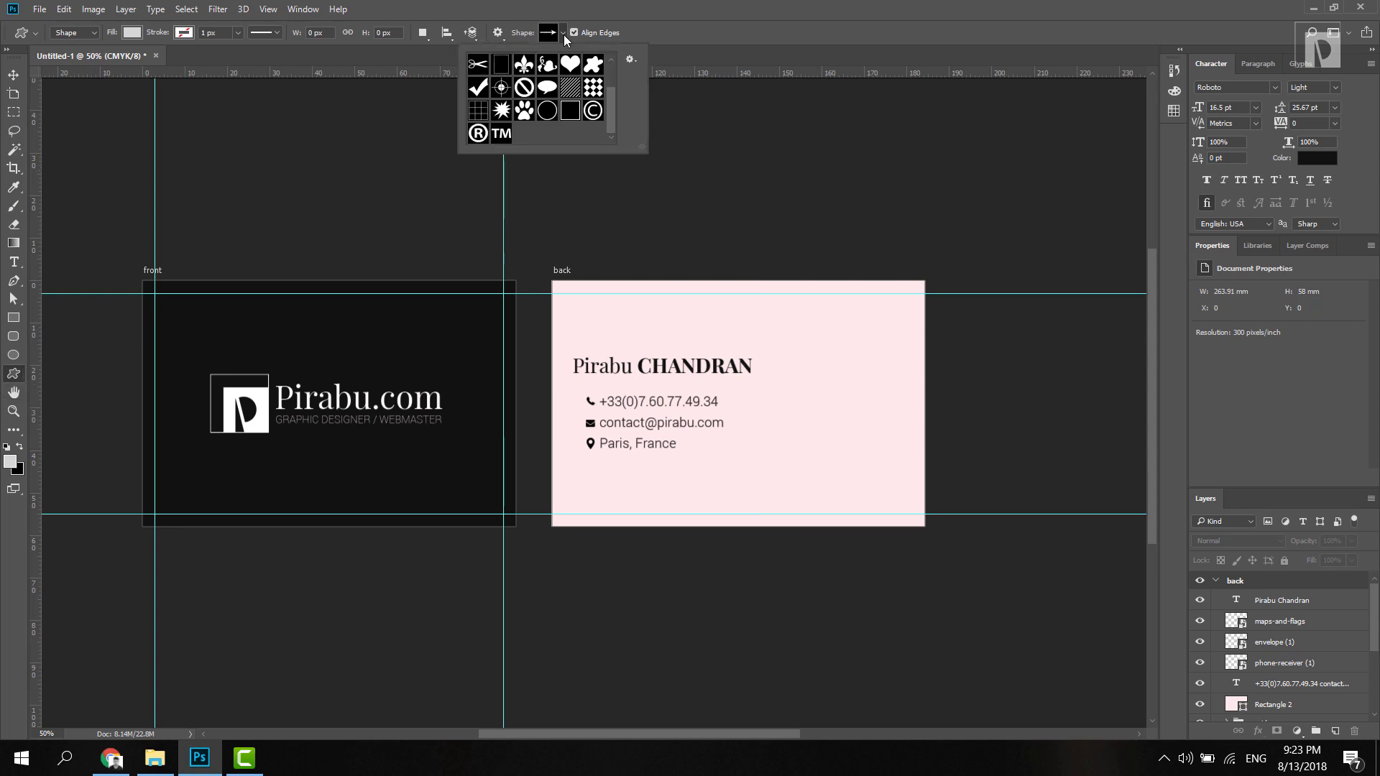
click(632, 62)
click(704, 317)
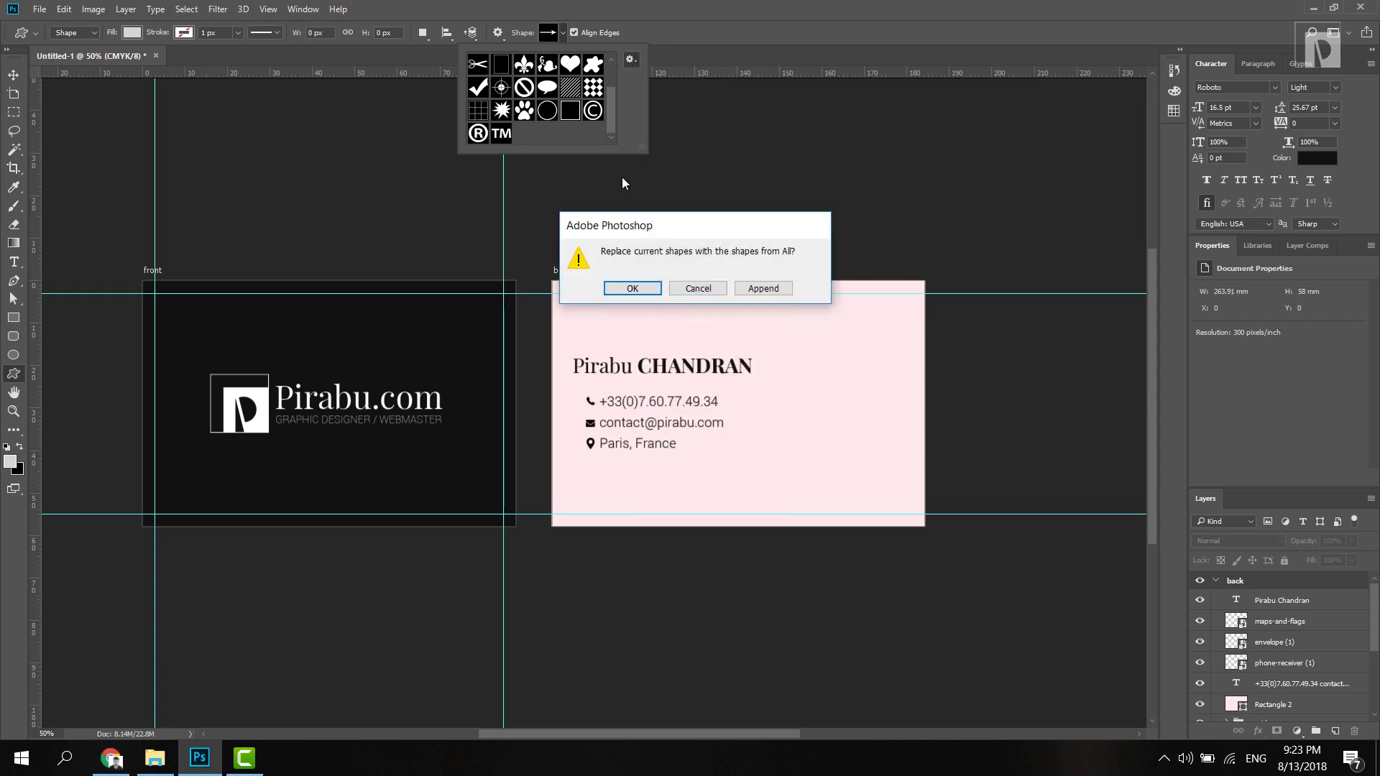
click(633, 288)
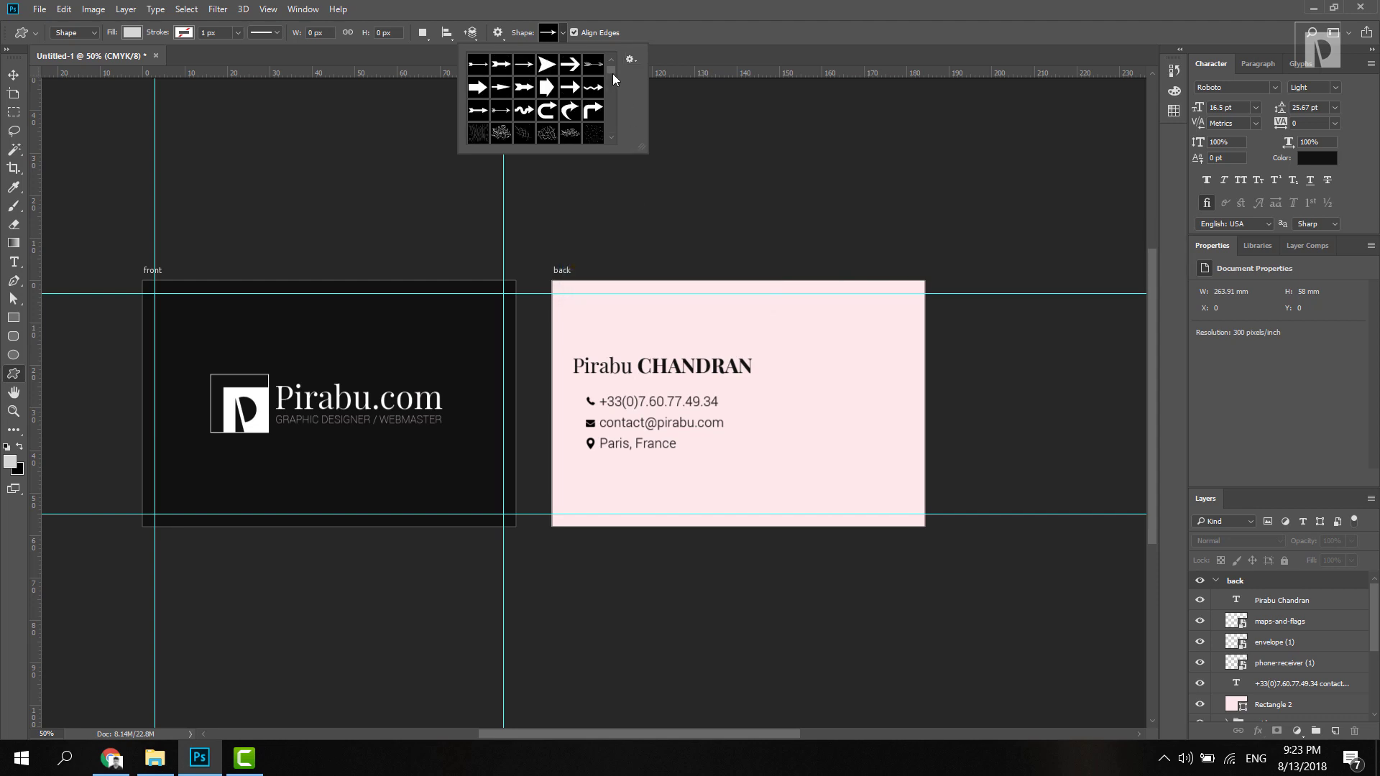
Step: Draw a grey triangle shape on the right side of the card back
click(612, 139)
drag(612, 139, 612, 140)
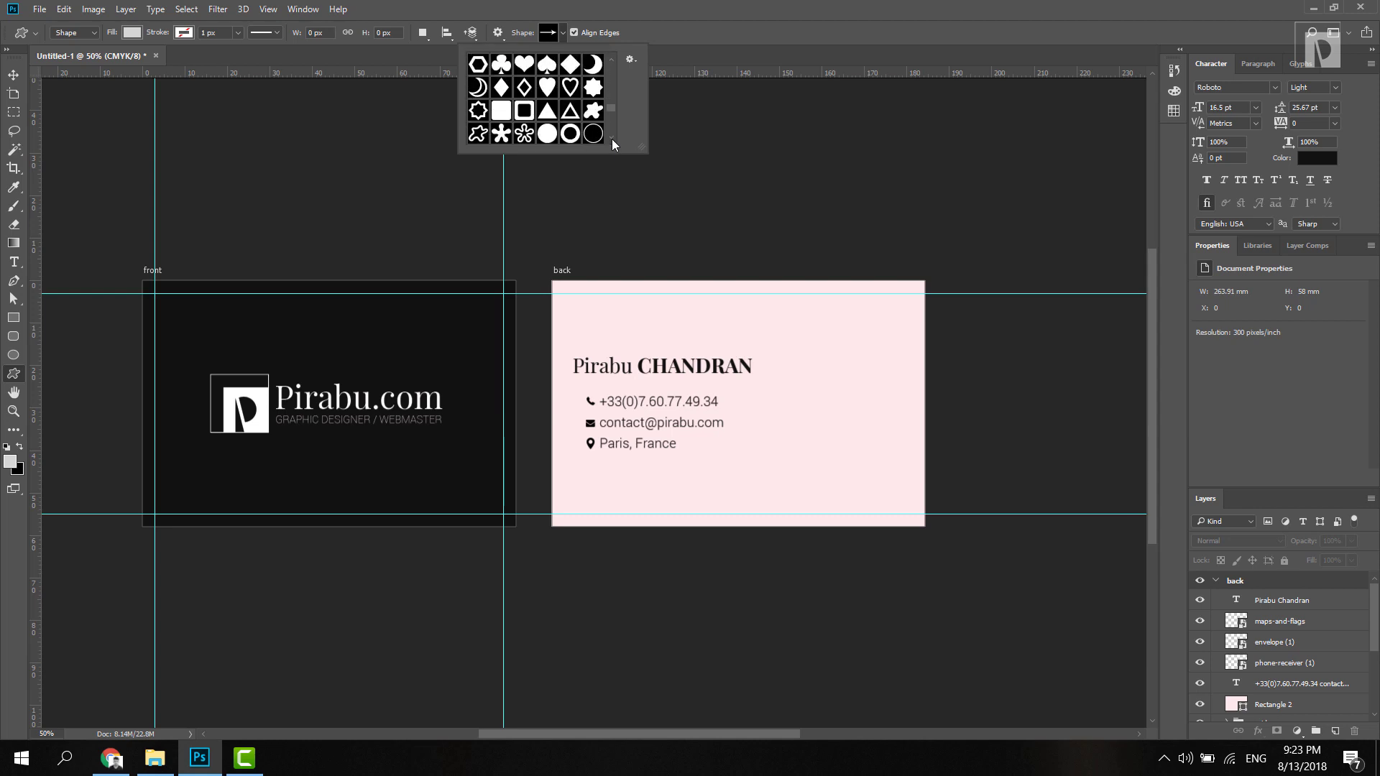
click(547, 110)
drag(769, 318, 958, 501)
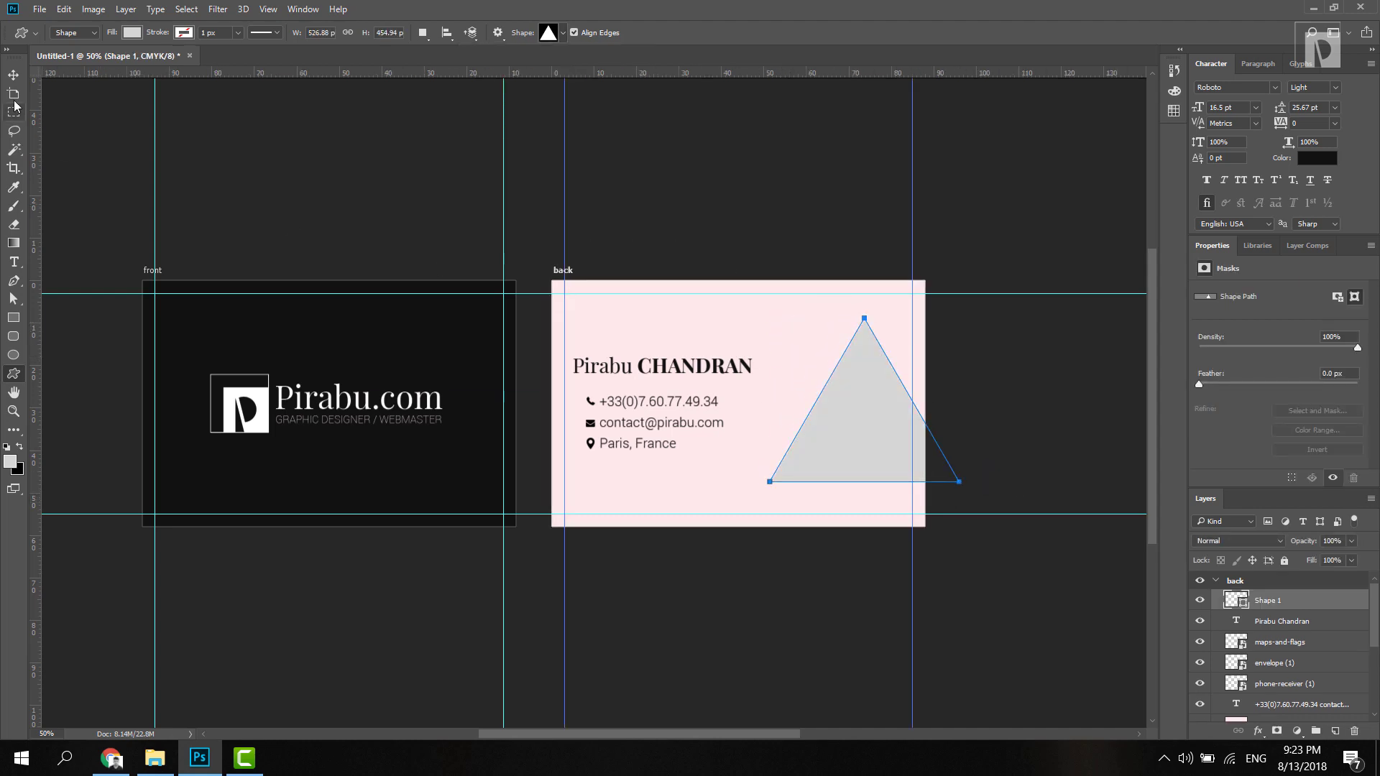
Step: Flip the triangle upside down, make it narrower and smaller, and nudge it down
click(14, 74)
drag(846, 440, 814, 437)
key(ctrl+t)
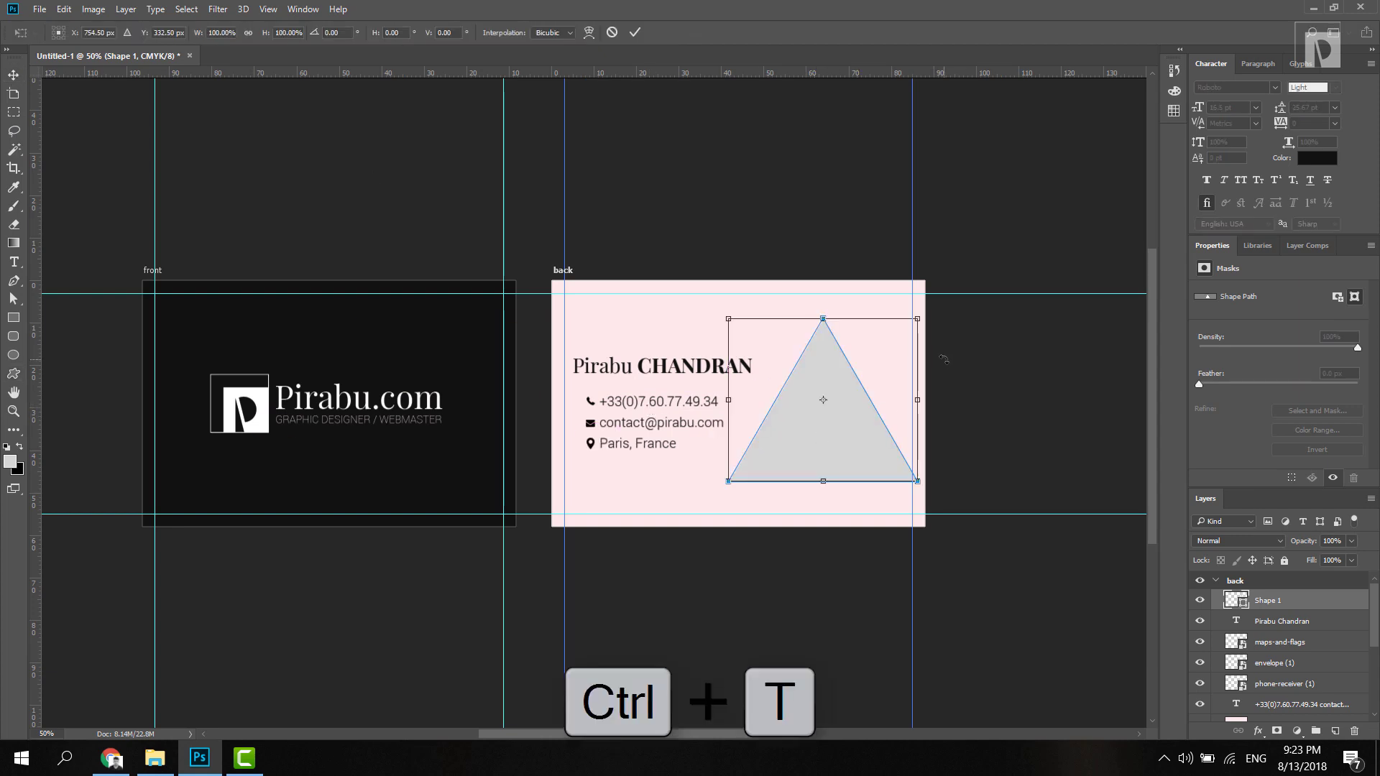
drag(943, 358, 722, 428)
drag(917, 400, 895, 399)
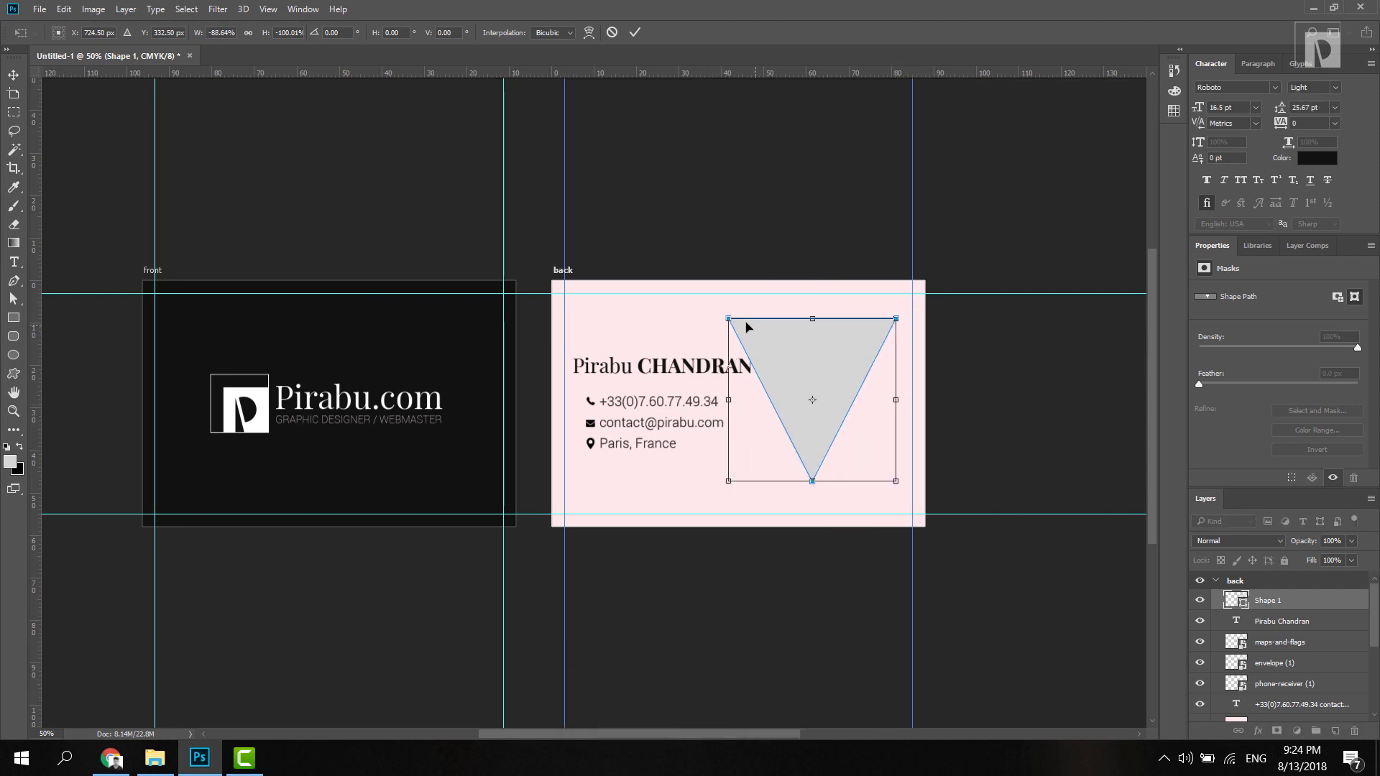
drag(730, 316, 803, 360)
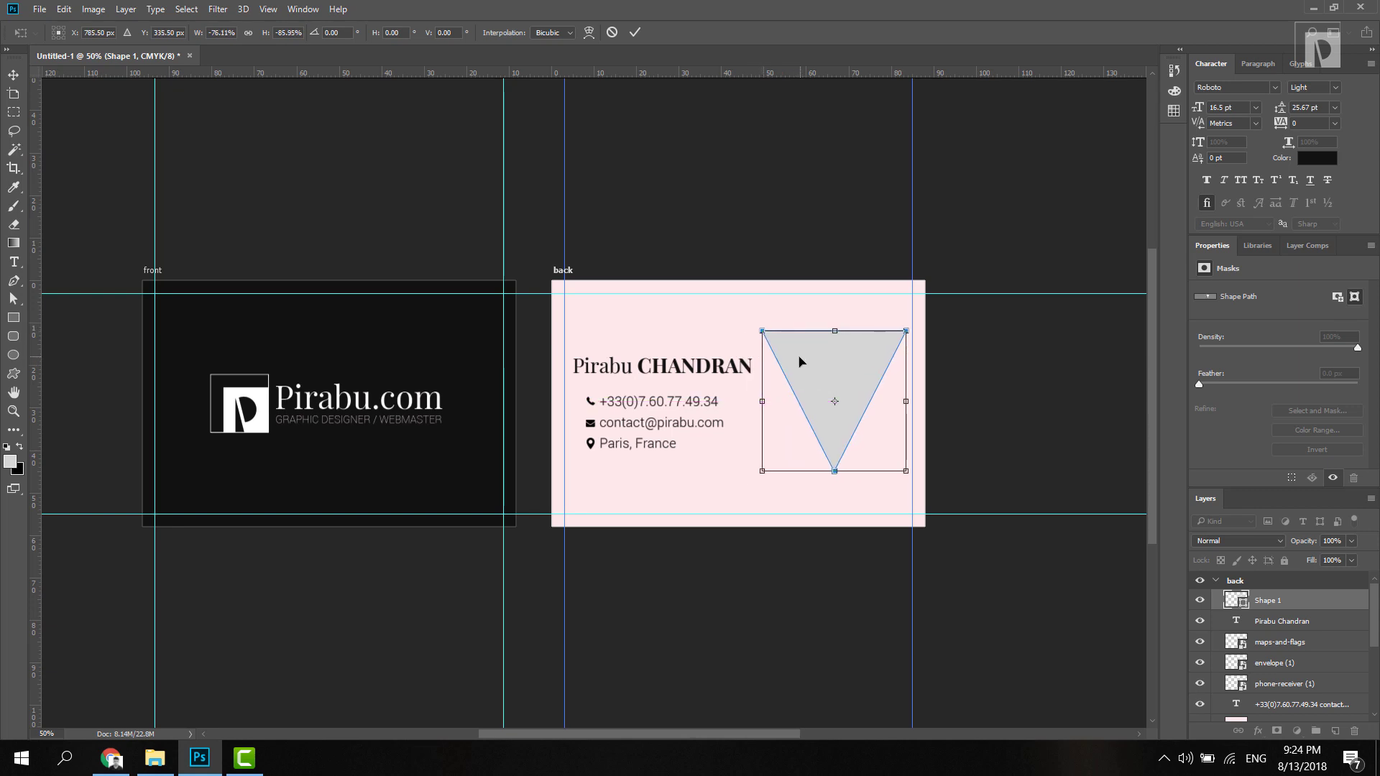
key(Return)
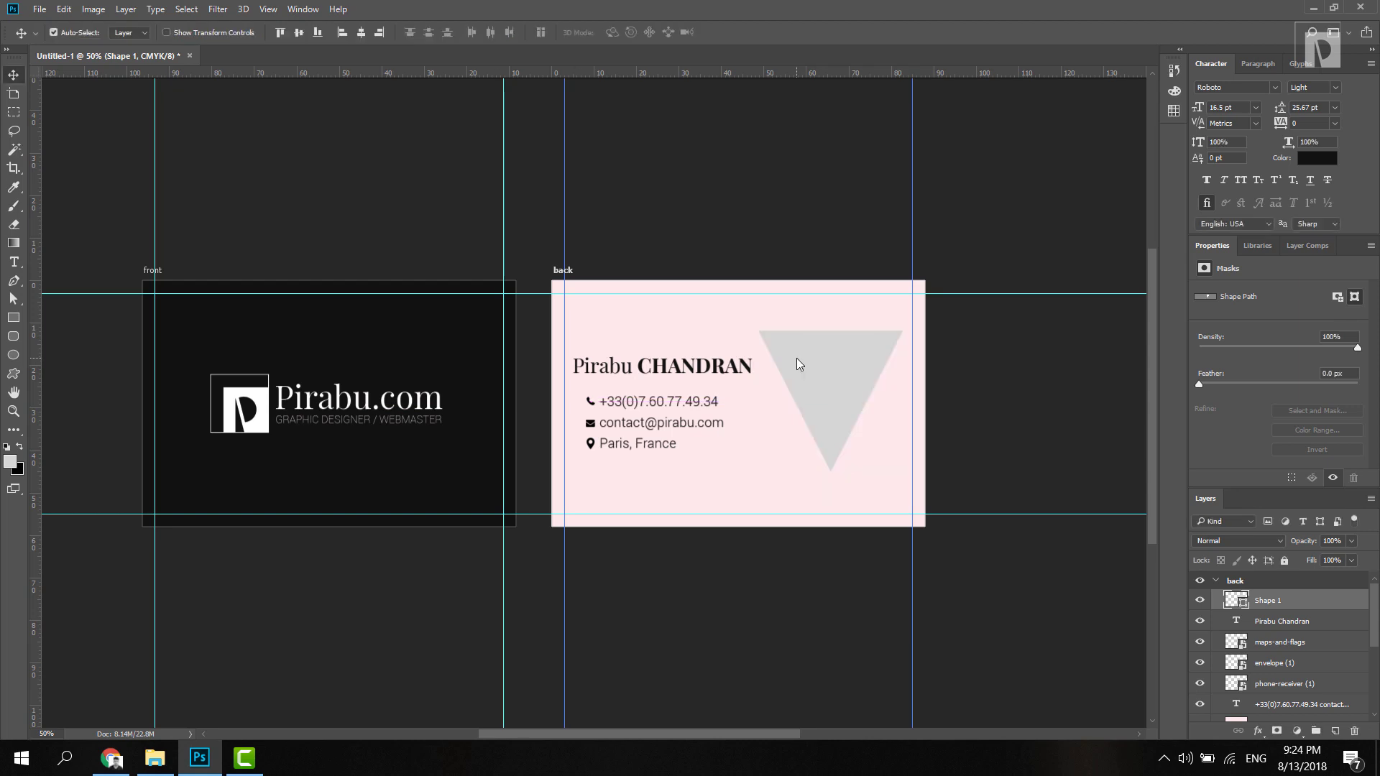
key(Down)
key(Down)
key(Down)
key(Down)
key(Down)
key(Down)
Step: Open the Restaurant App project image in Chrome
click(111, 758)
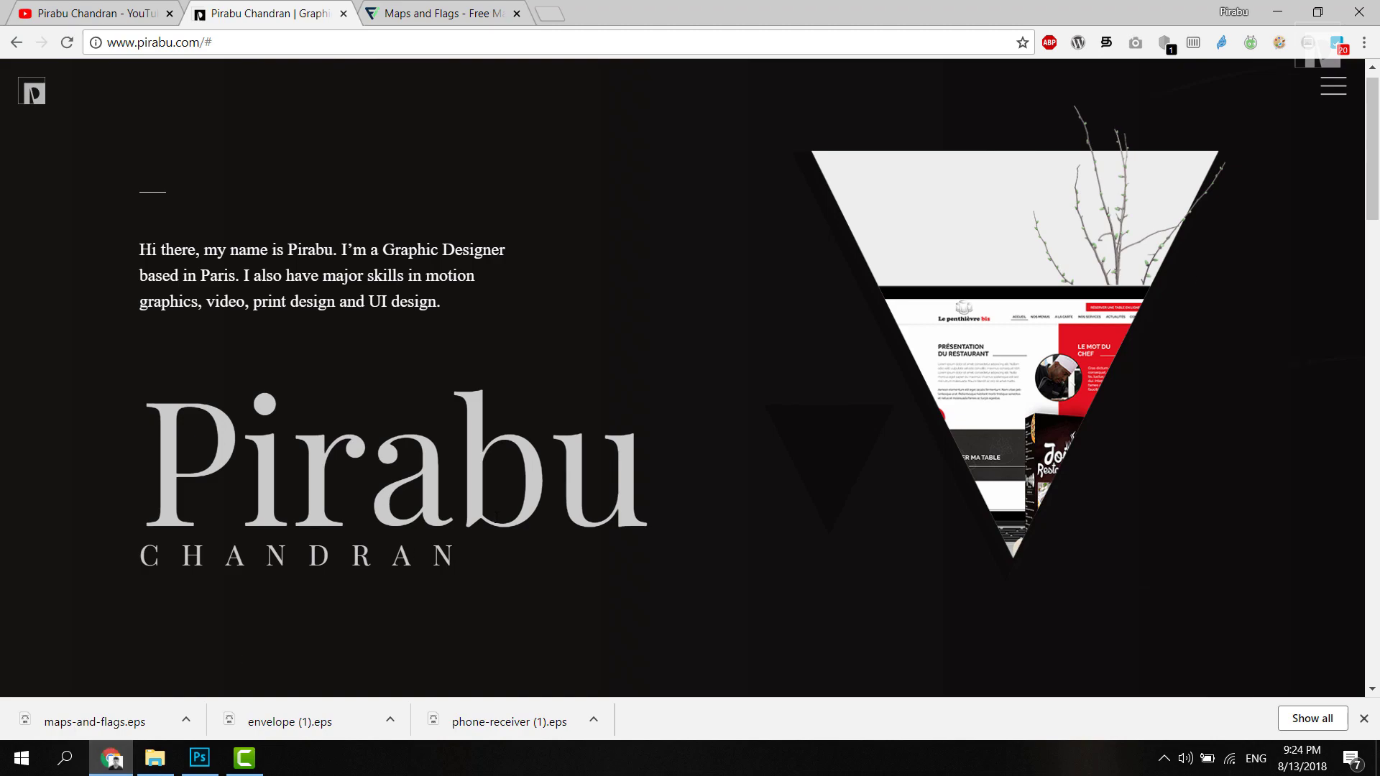
drag(1373, 144, 1379, 471)
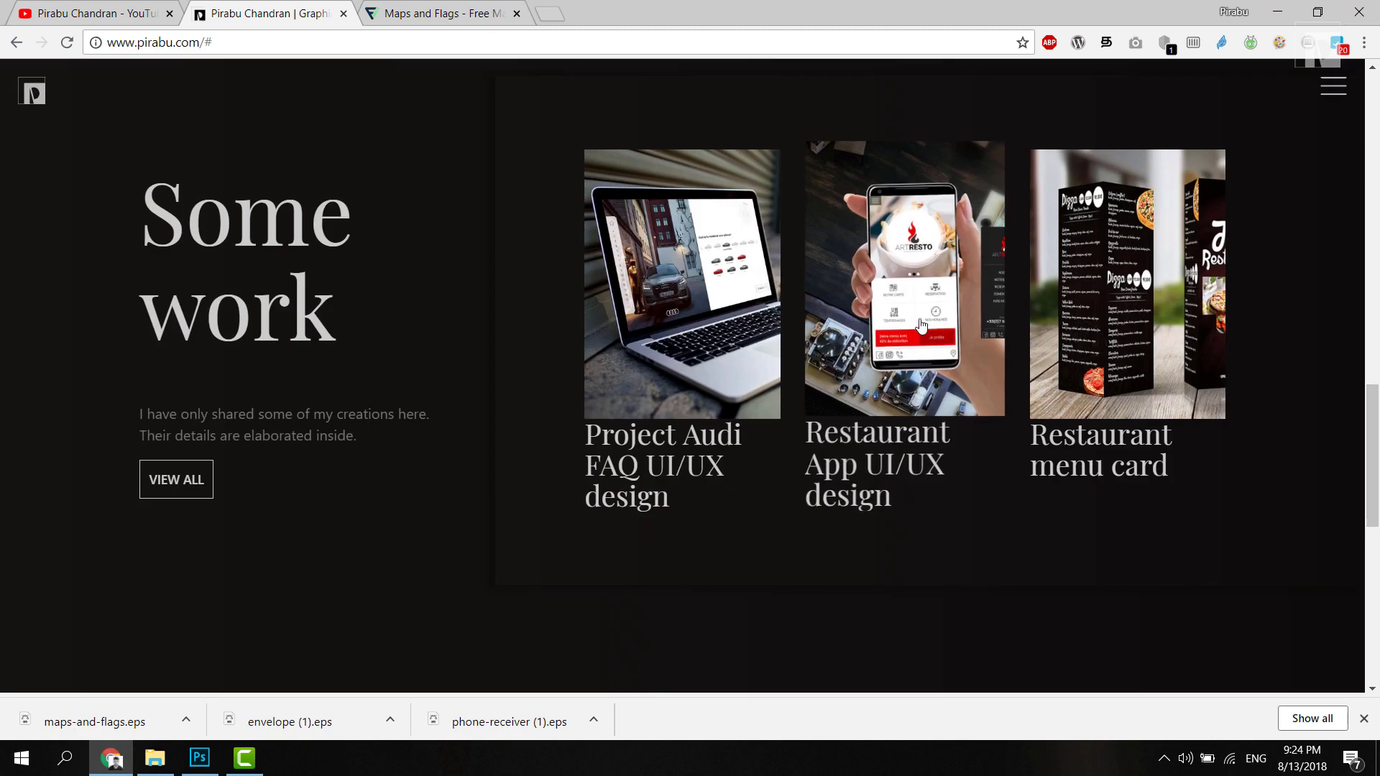
click(905, 288)
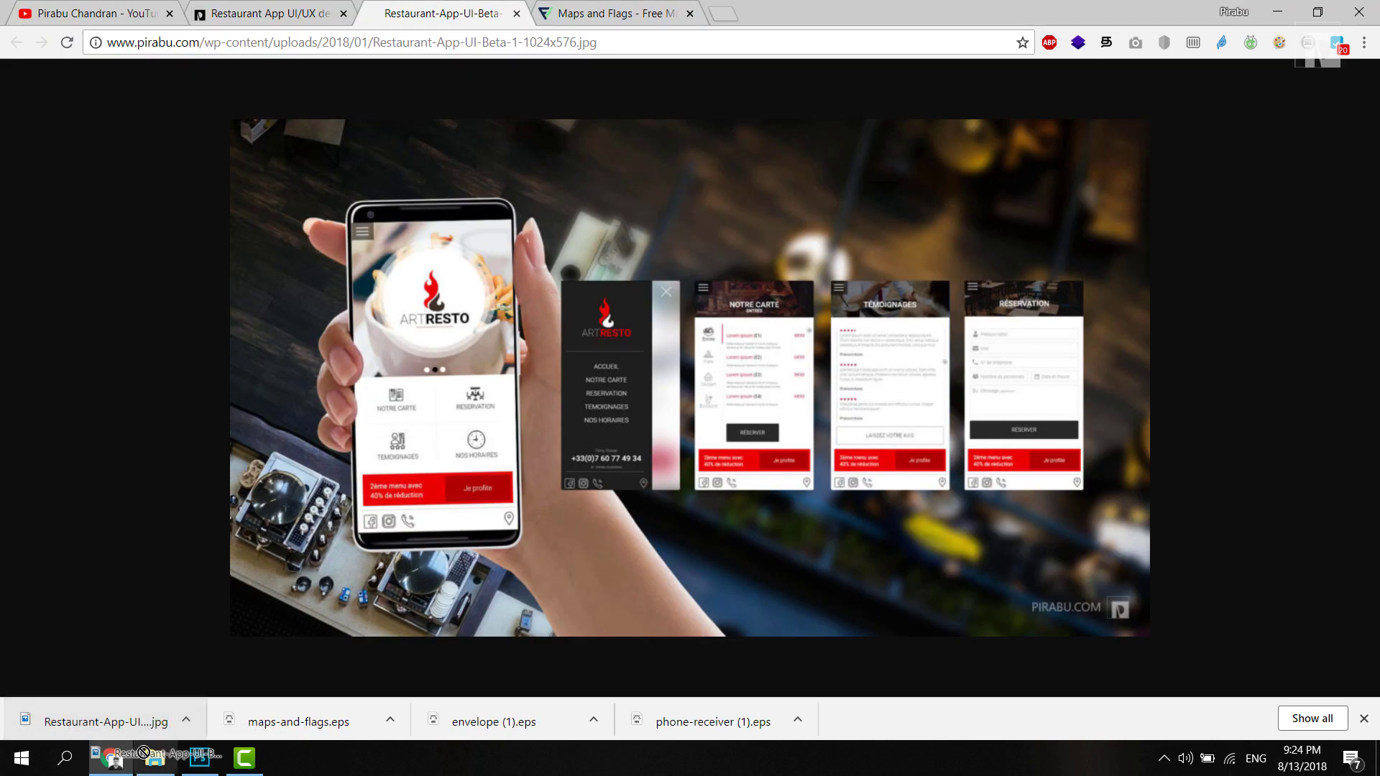
click(200, 758)
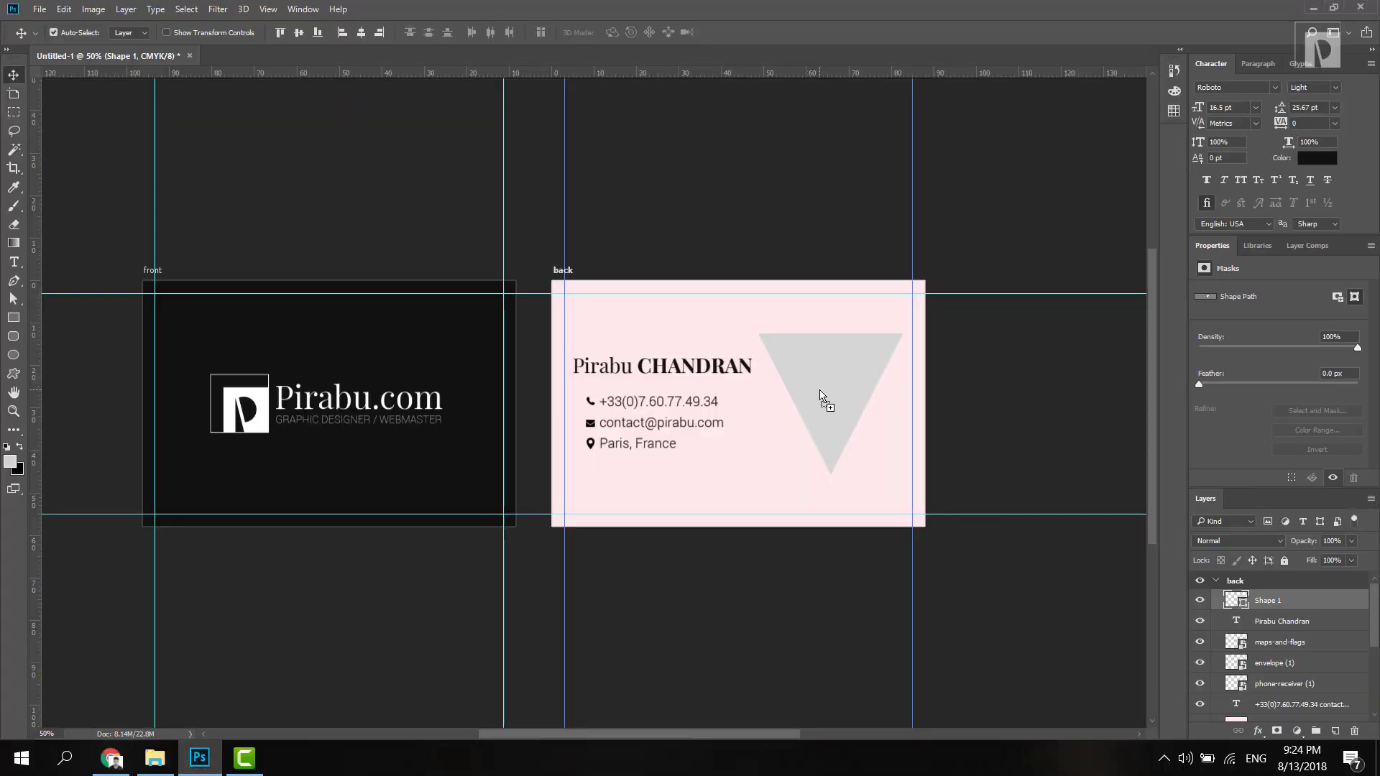
Step: Place the Restaurant-App-UI-Beta image and clip it inside the triangle layer
drag(822, 397, 823, 399)
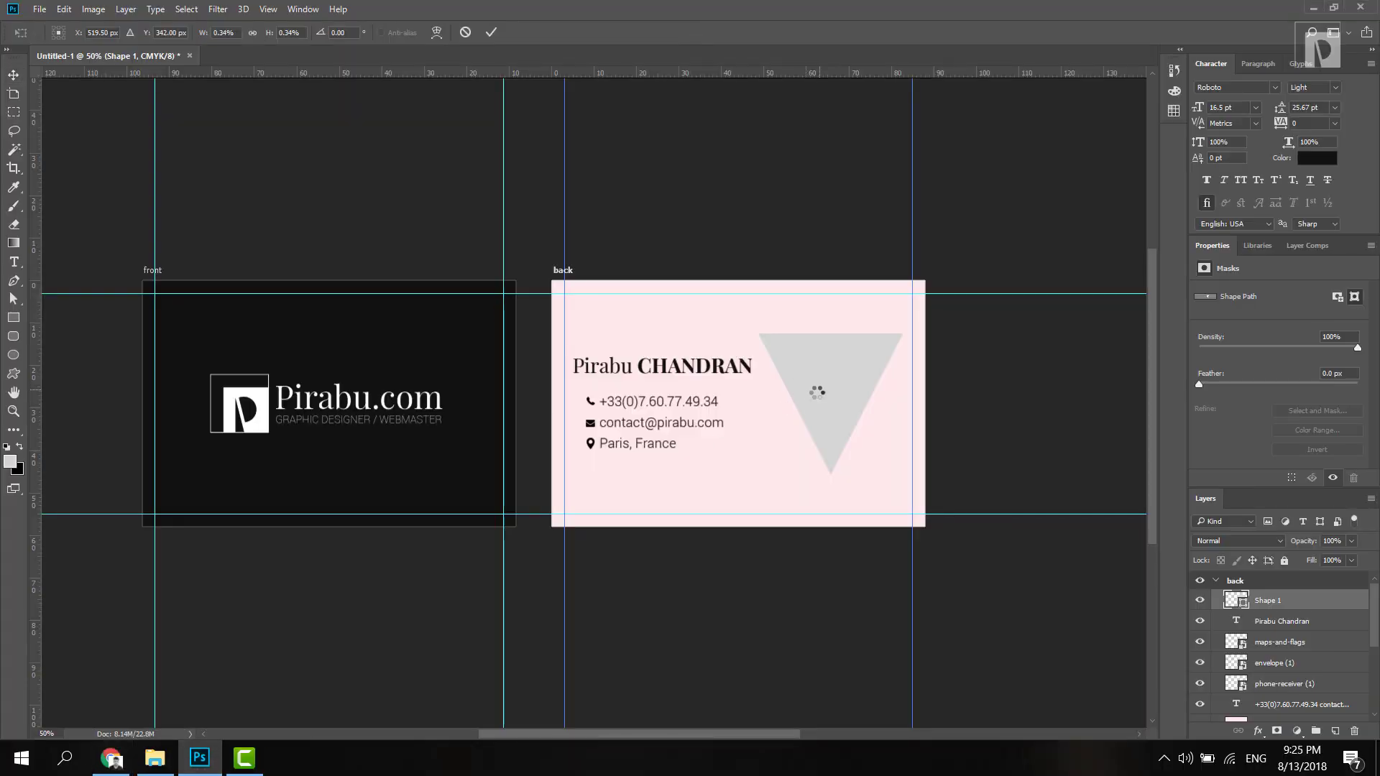
key(Return)
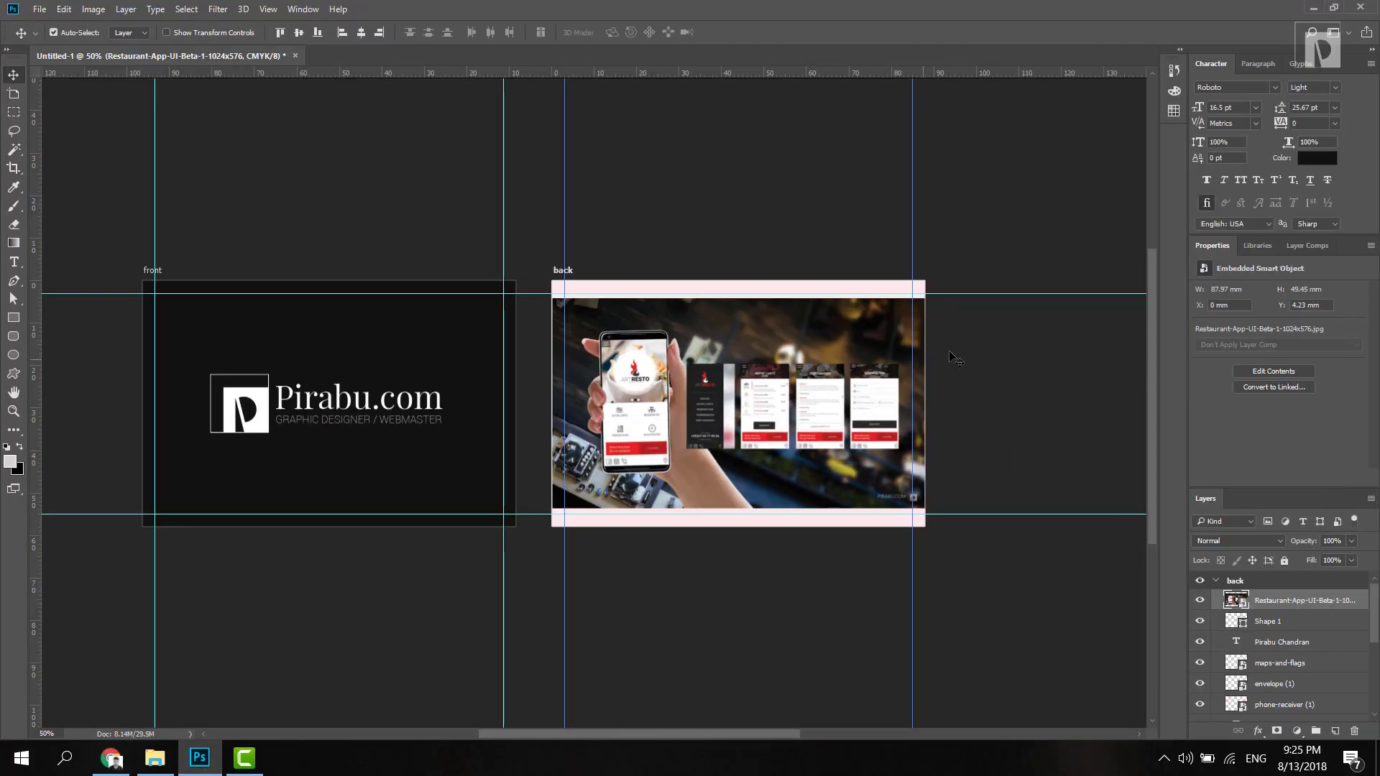
click(1276, 618)
click(1284, 607)
alt+click(1279, 608)
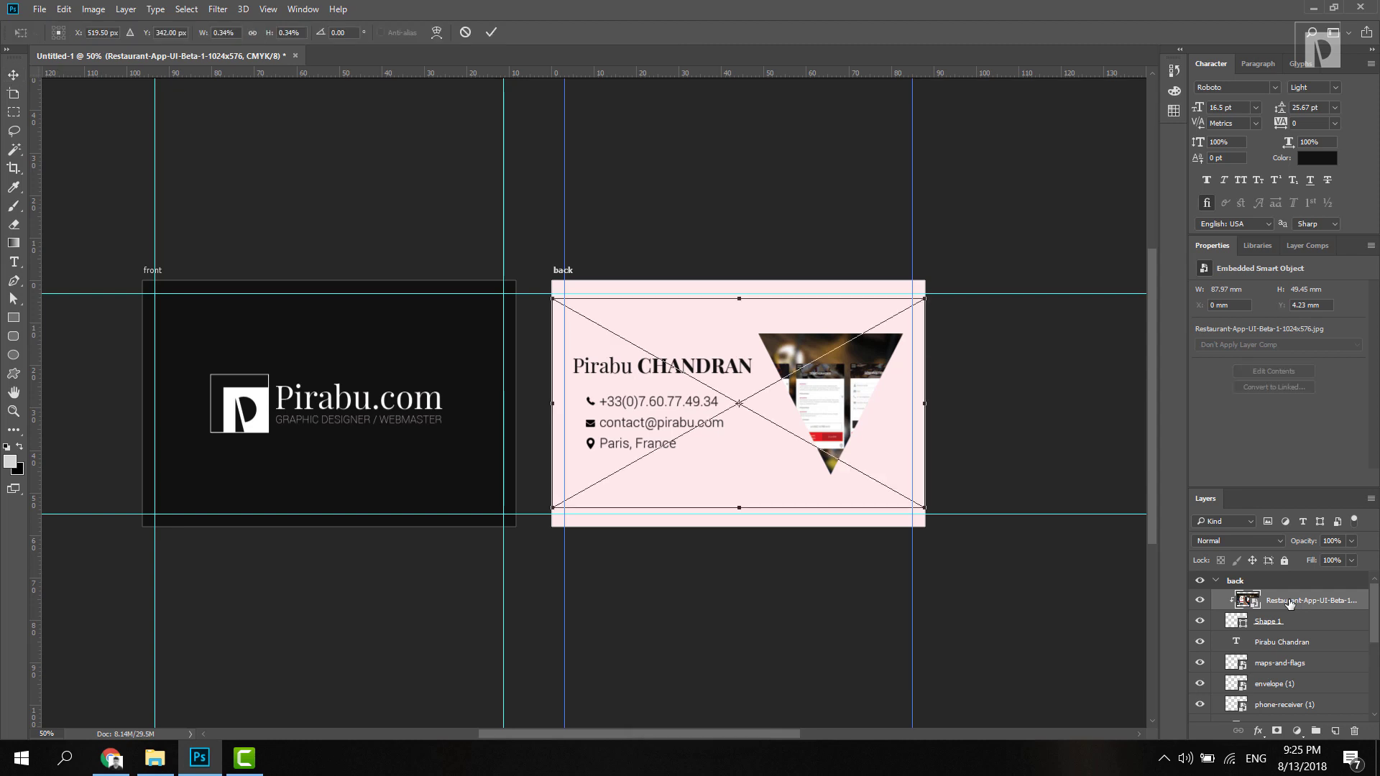
Step: Scale the screenshot to 76.28 × 42.93 mm and shift it right to centre the phone
key(ctrl+t)
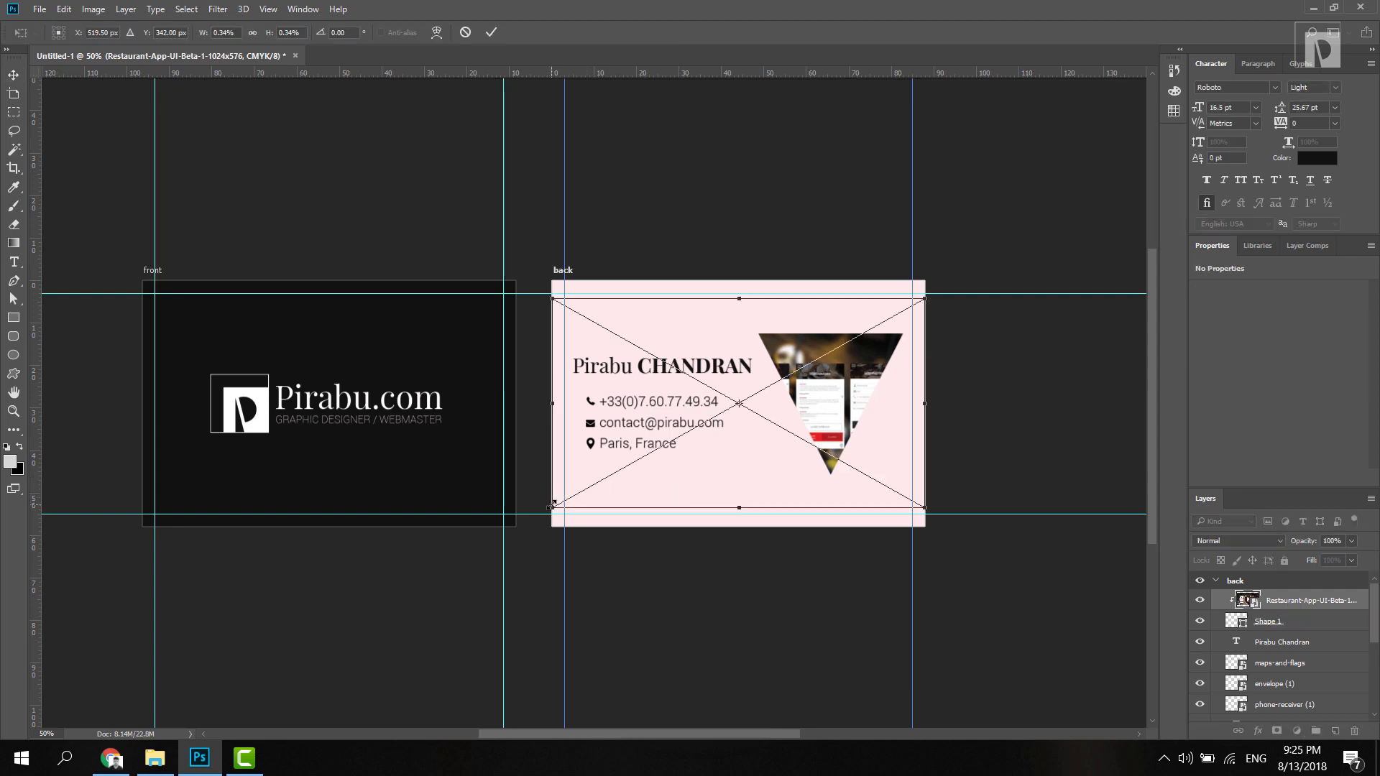
drag(553, 504, 603, 479)
drag(848, 423, 985, 434)
key(Return)
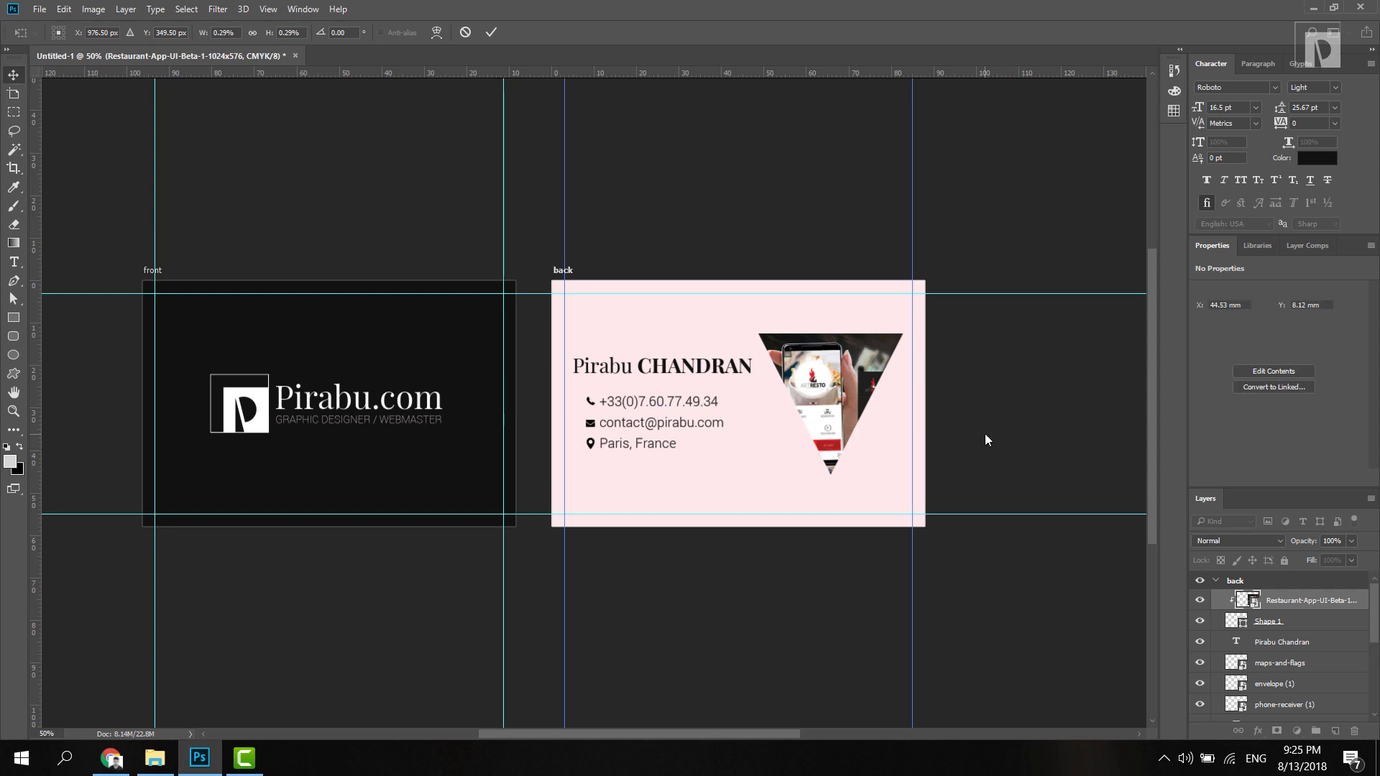
key(ctrl+plus)
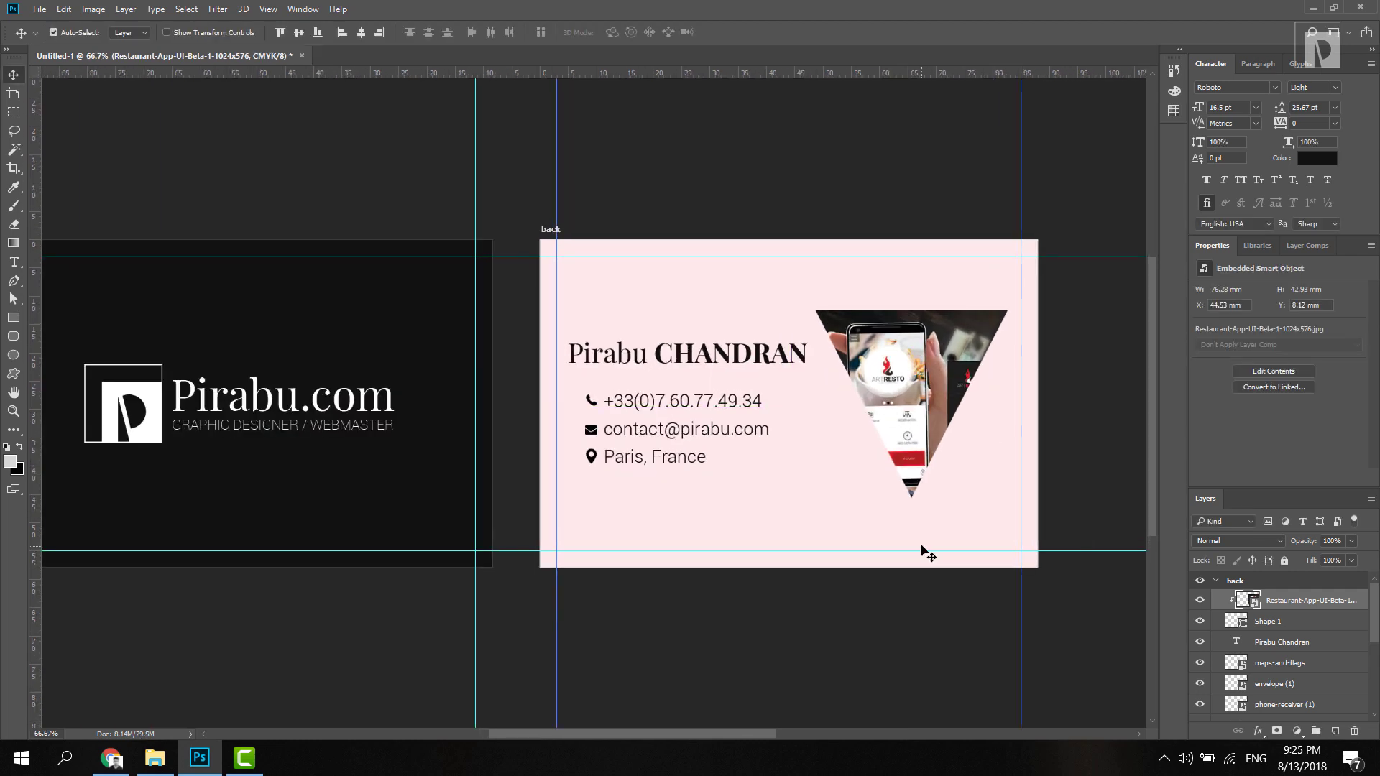
Step: Change the Rectangle 2 background fill from pale pink to light grey #e6e6e6
ctrl+click(922, 540)
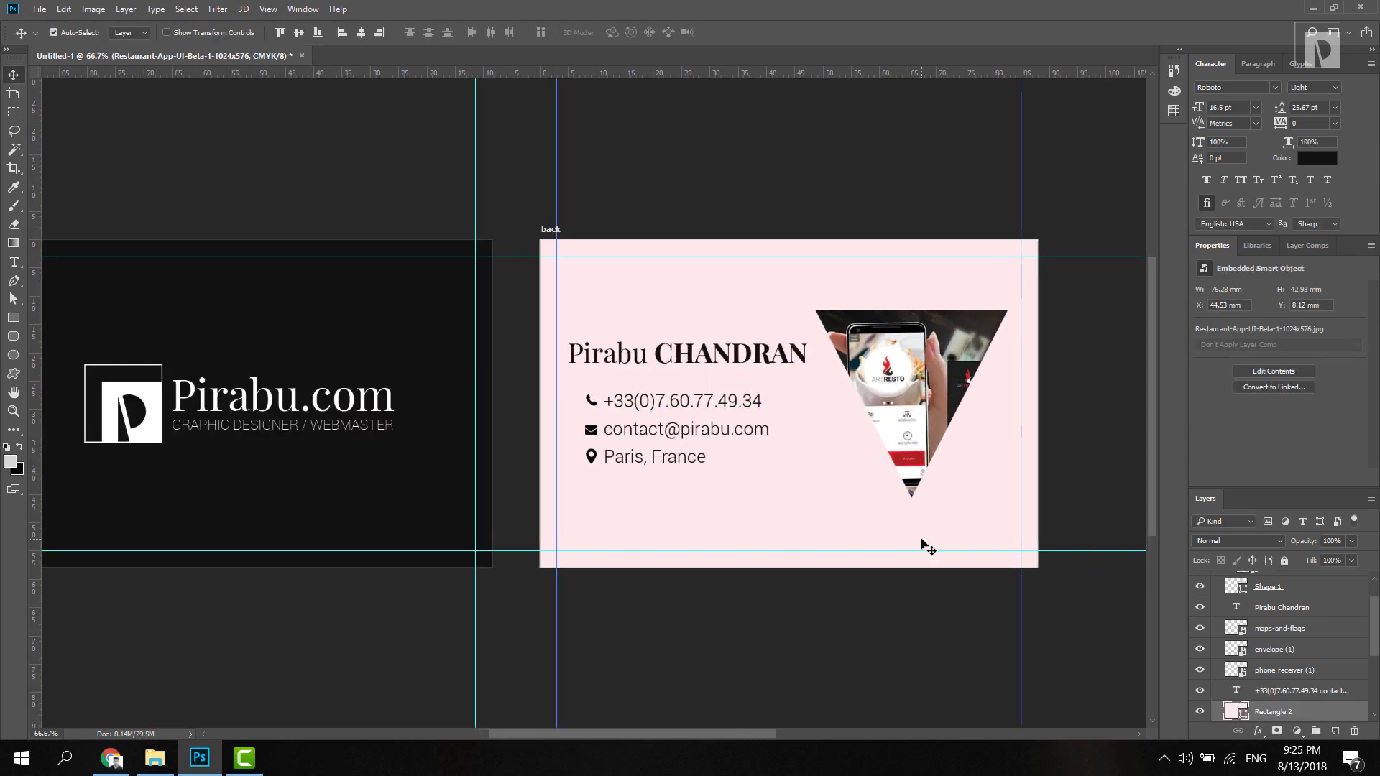
double_click(1245, 714)
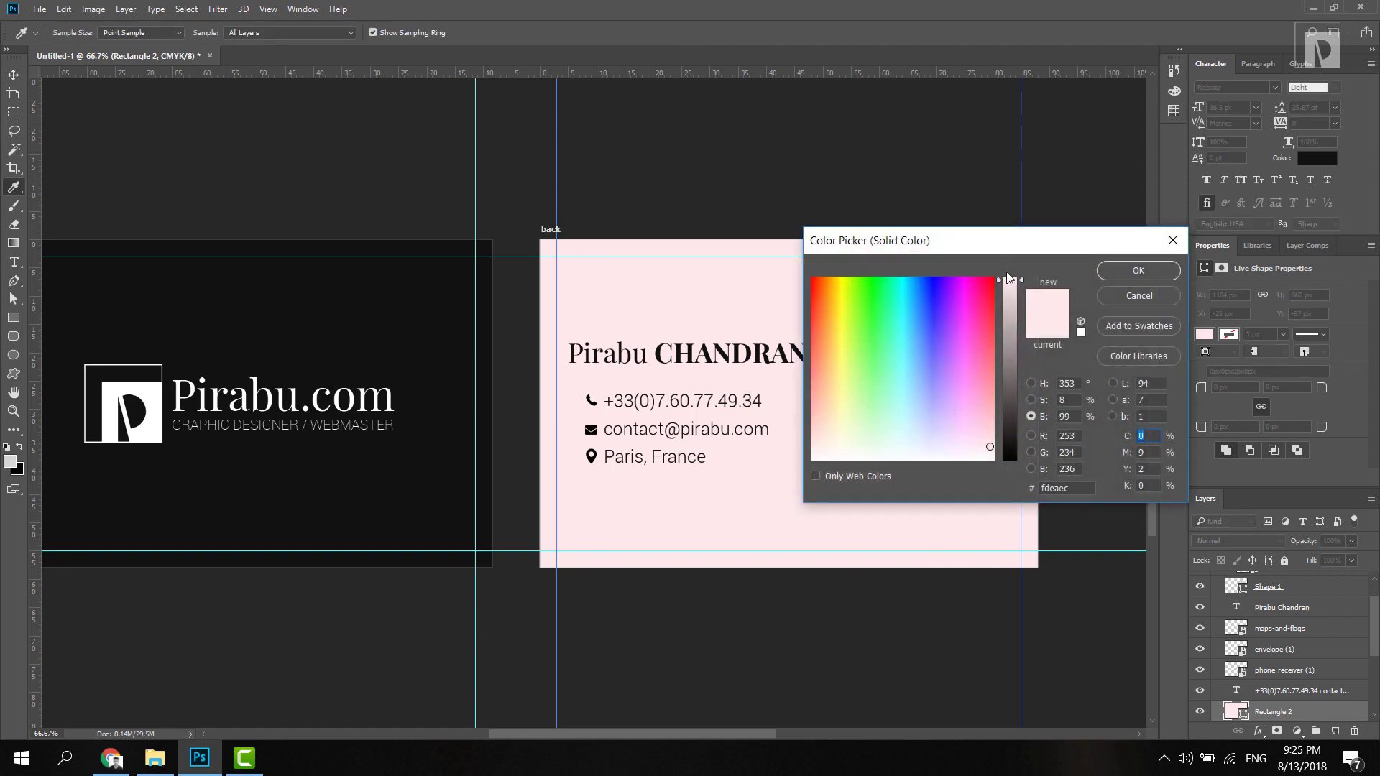
drag(1009, 279, 1009, 276)
drag(978, 431, 996, 450)
drag(1010, 280, 1010, 292)
drag(973, 441, 1021, 488)
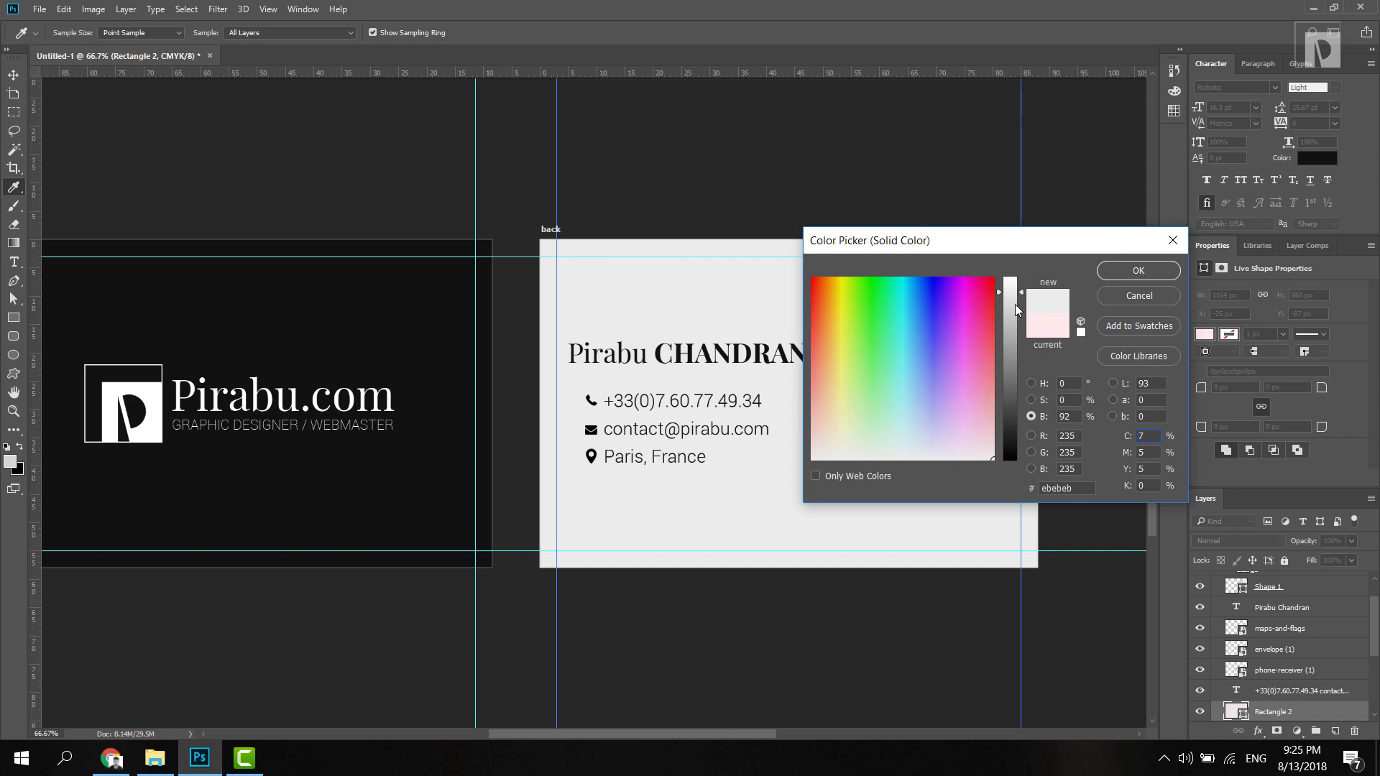
click(1139, 271)
click(1078, 270)
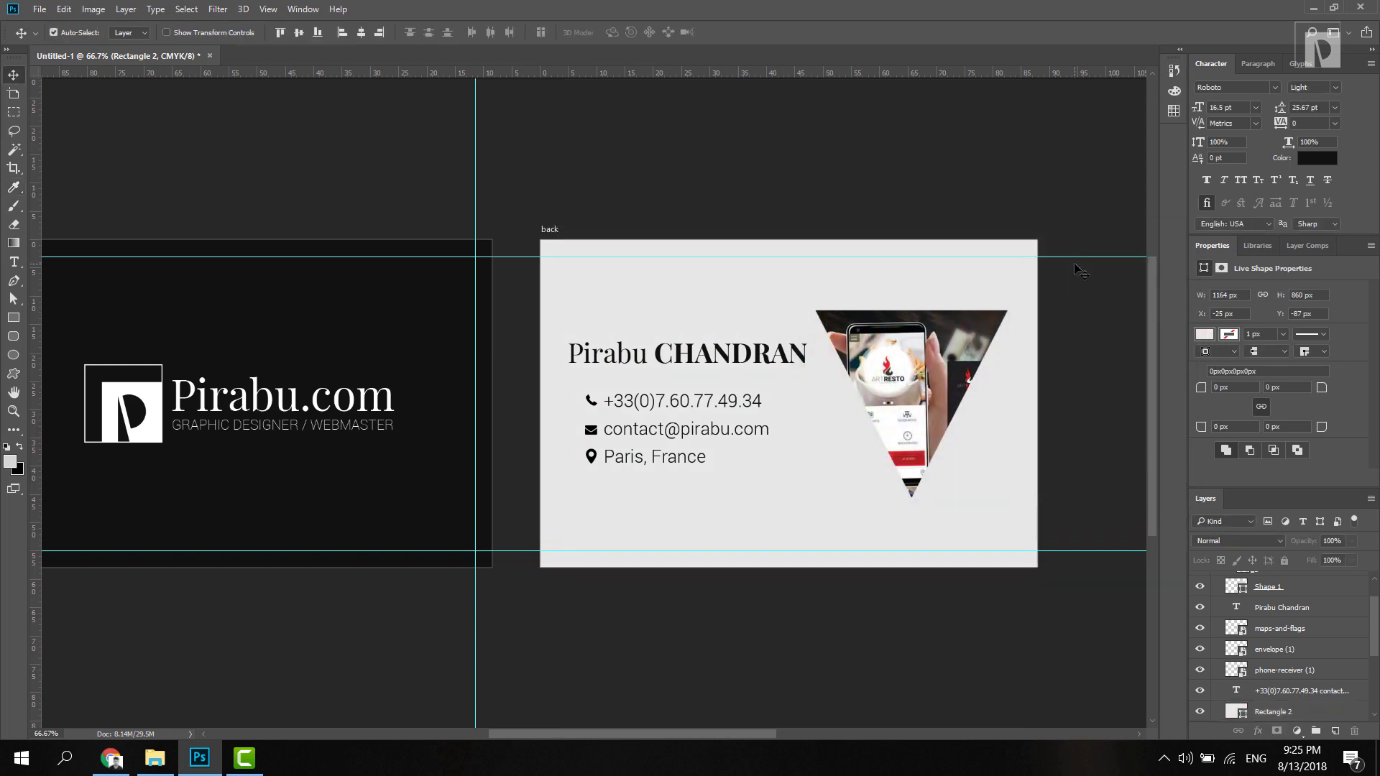
click(961, 400)
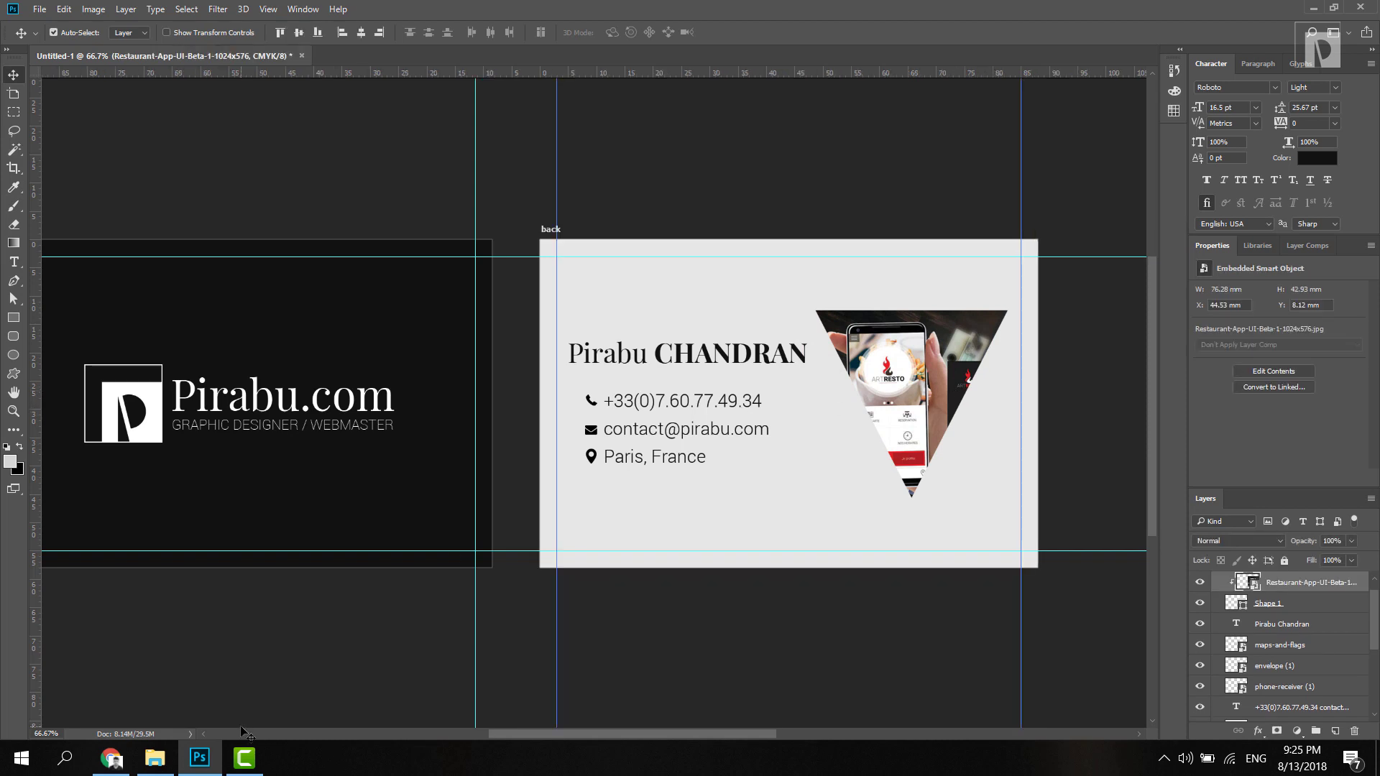
click(109, 760)
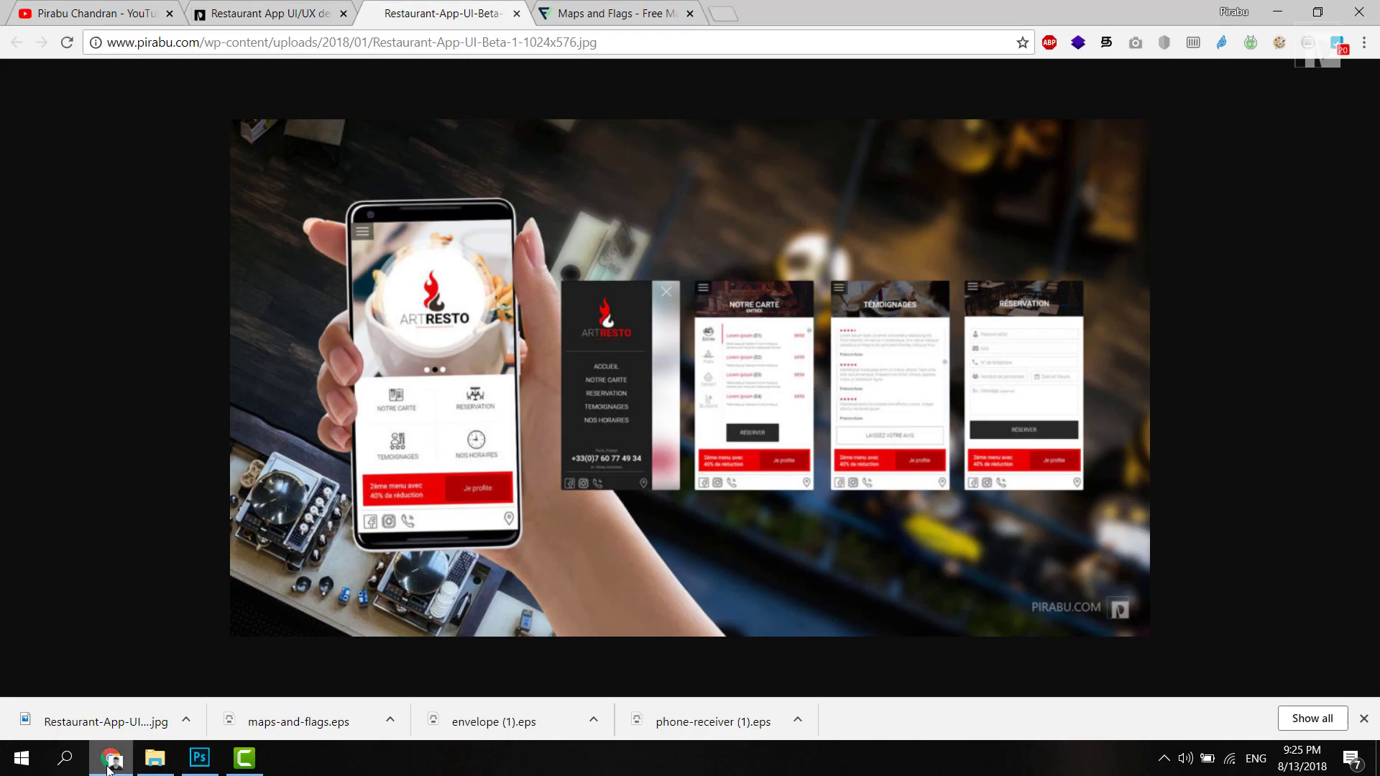
click(298, 16)
click(16, 42)
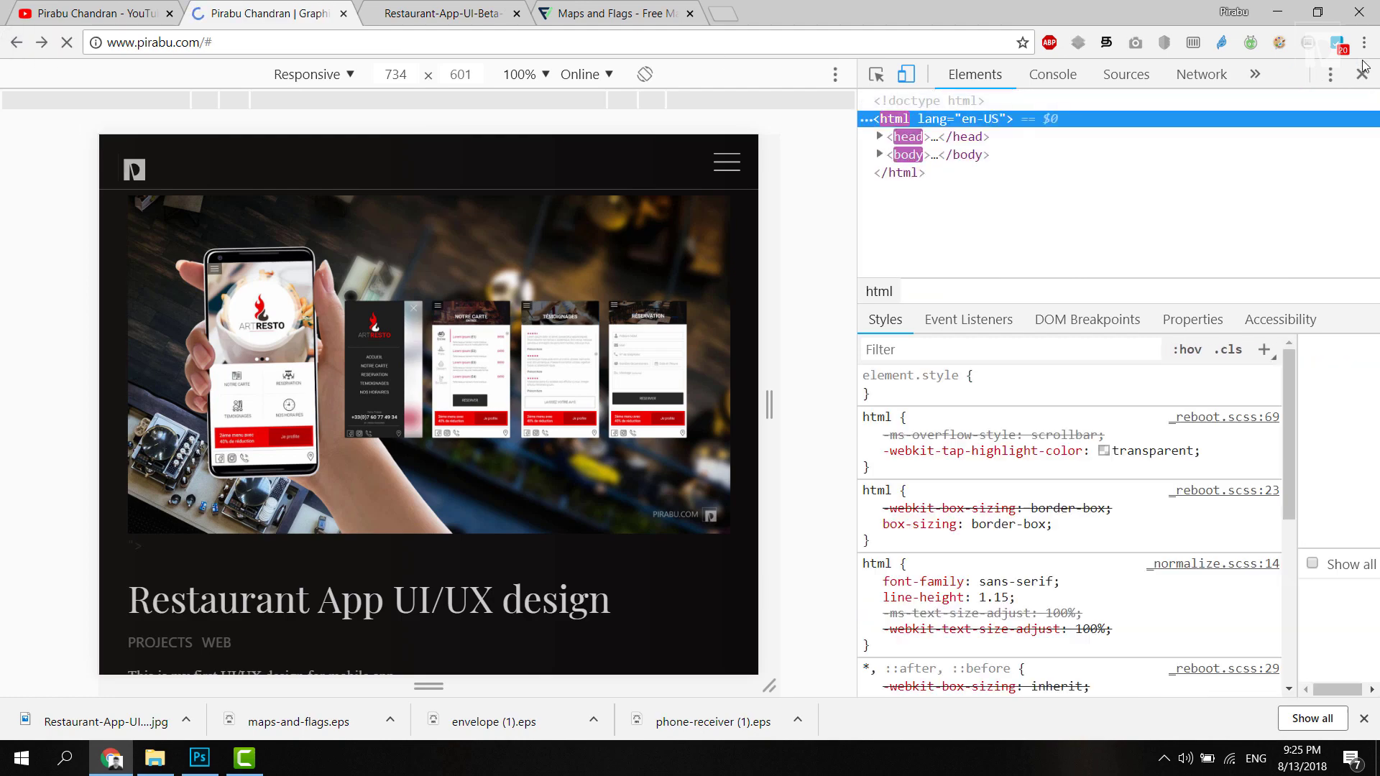
key(F12)
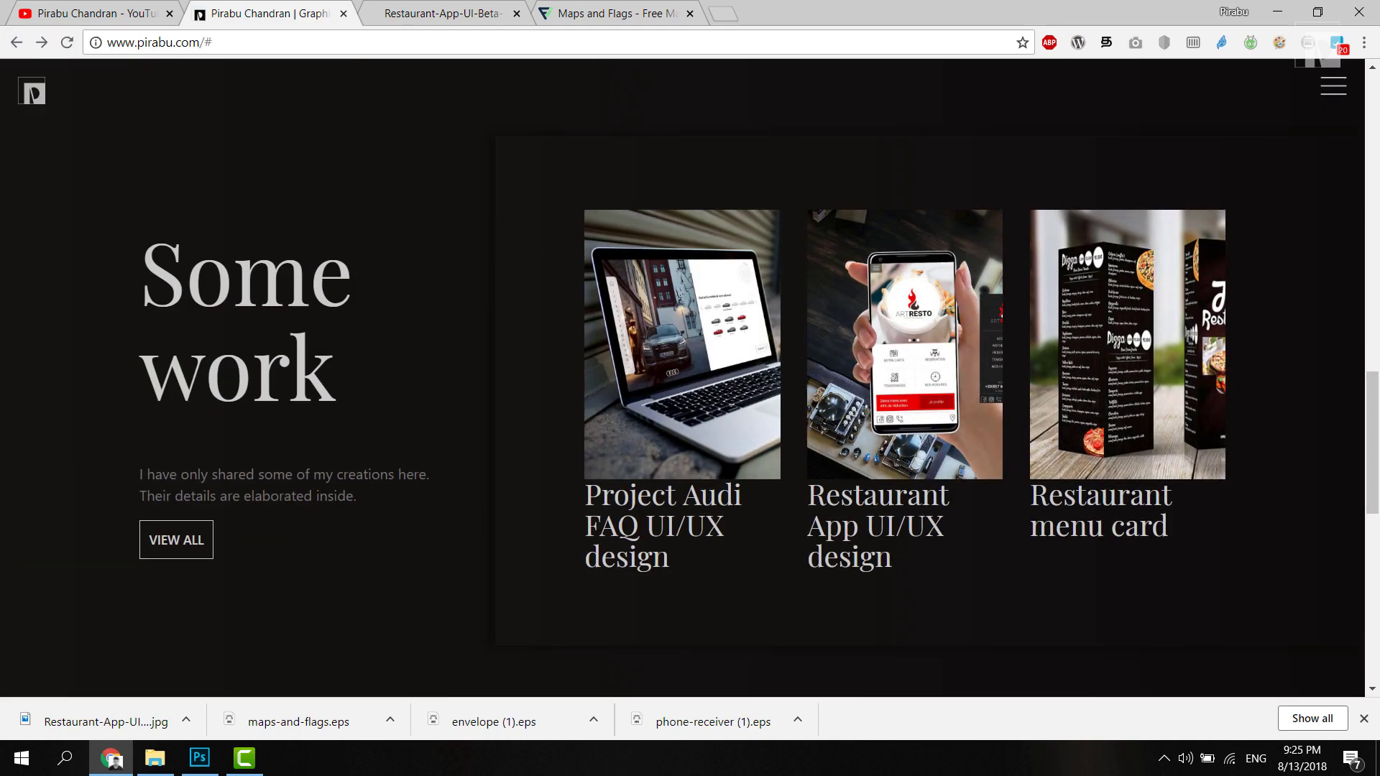
scroll(691, 338, up, 10)
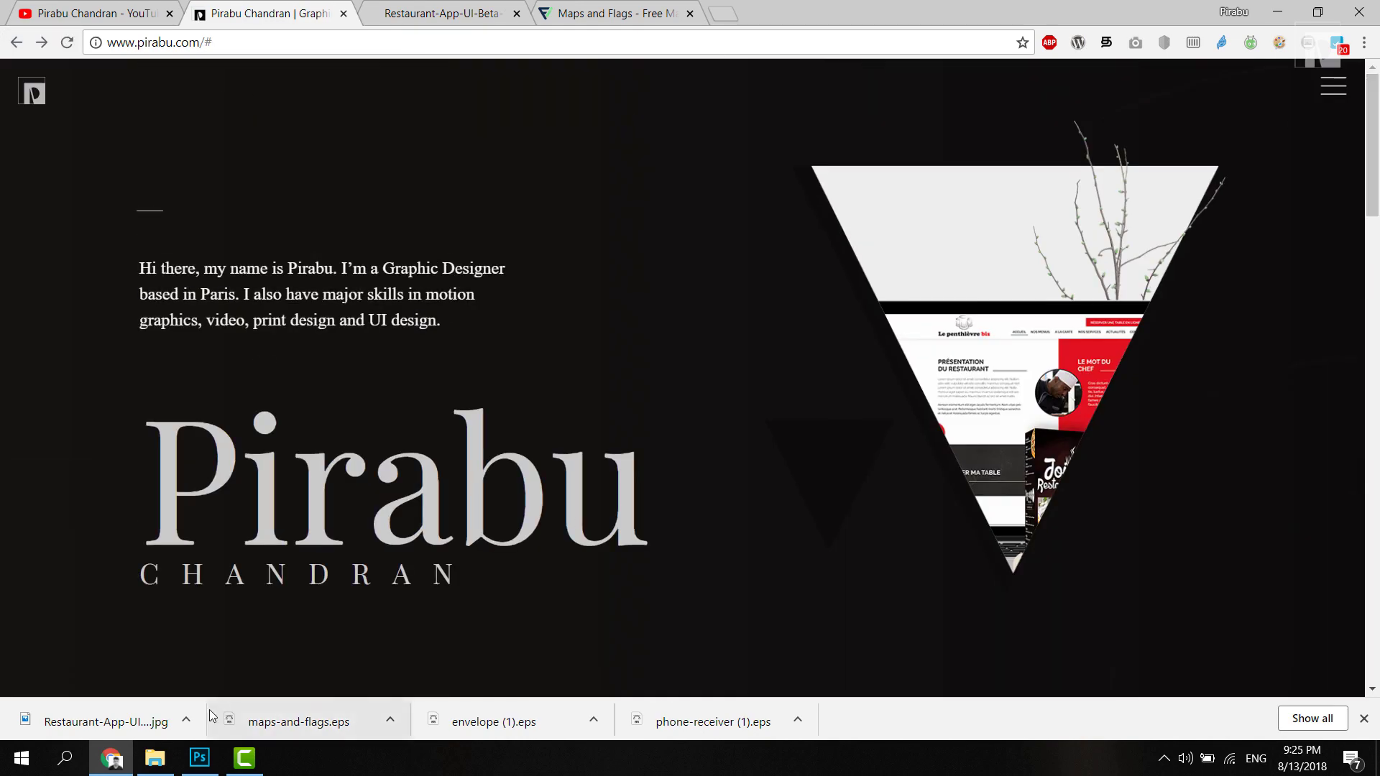
click(200, 757)
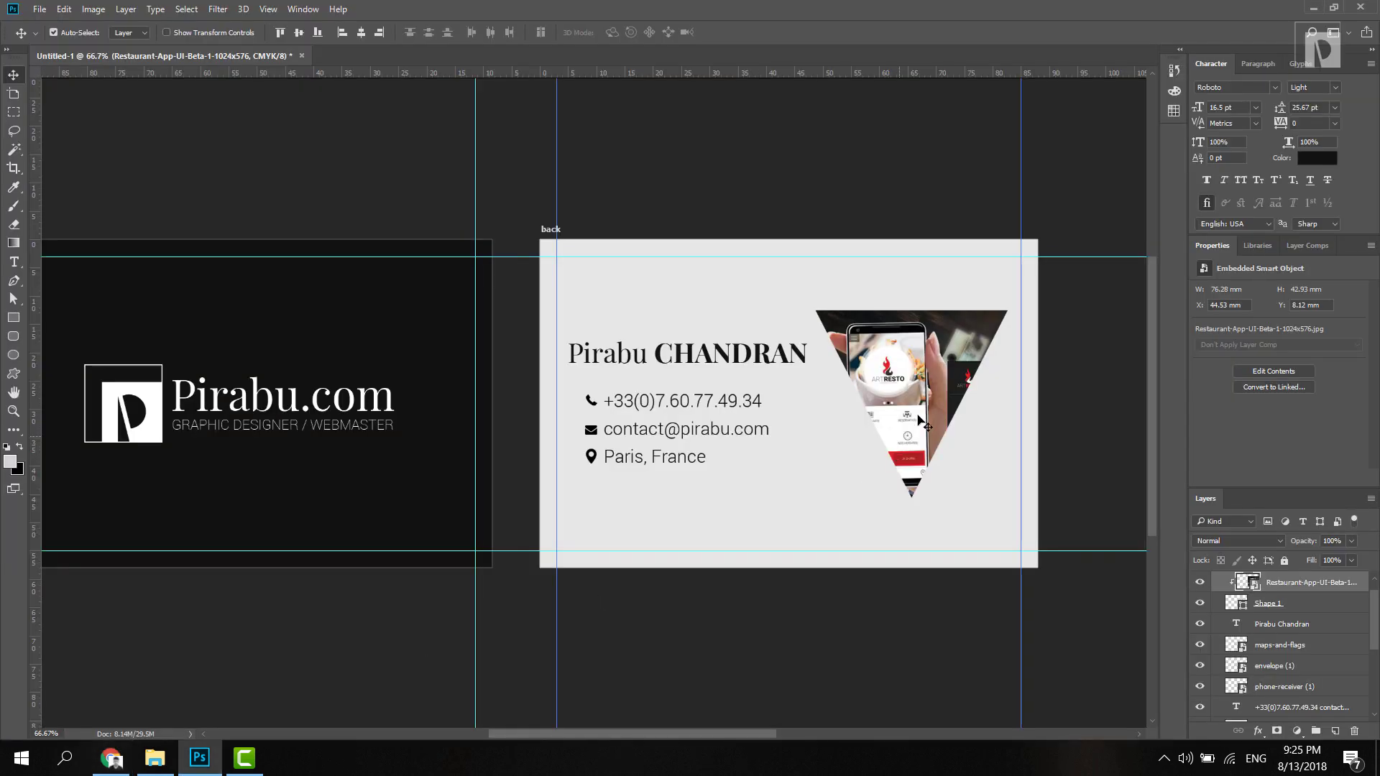
Step: Duplicate Shape 1 twice and re-clip the restaurant screenshot into the original triangle
click(1297, 604)
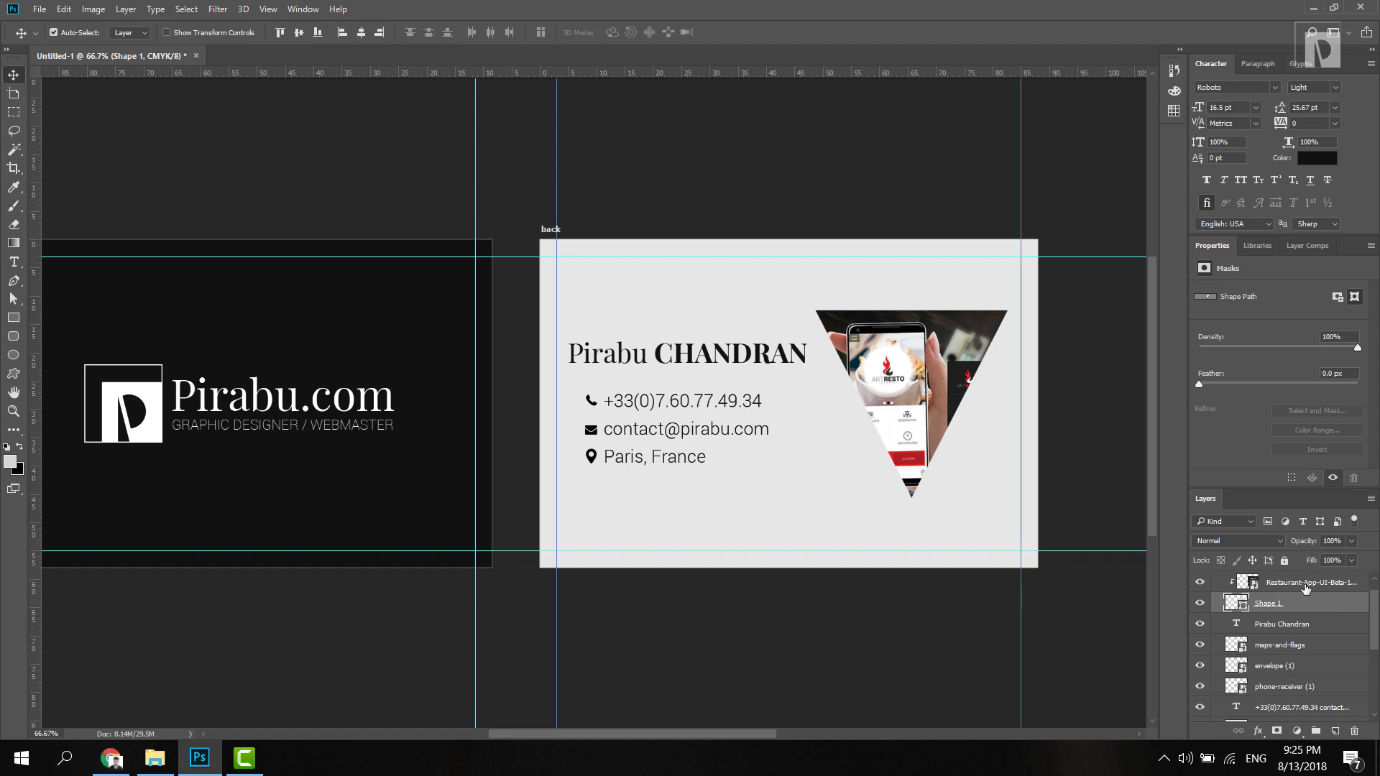
key(ctrl+j)
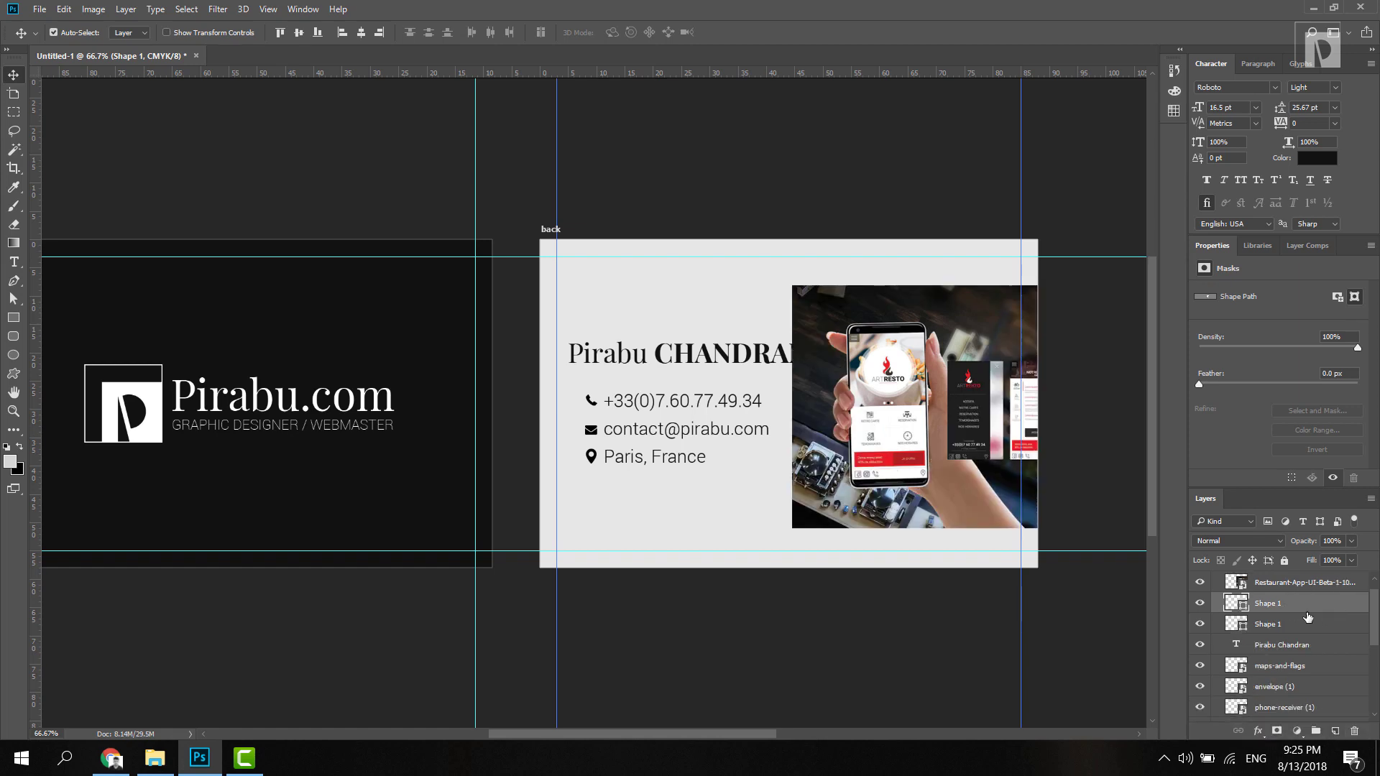
alt+click(1296, 593)
click(1282, 625)
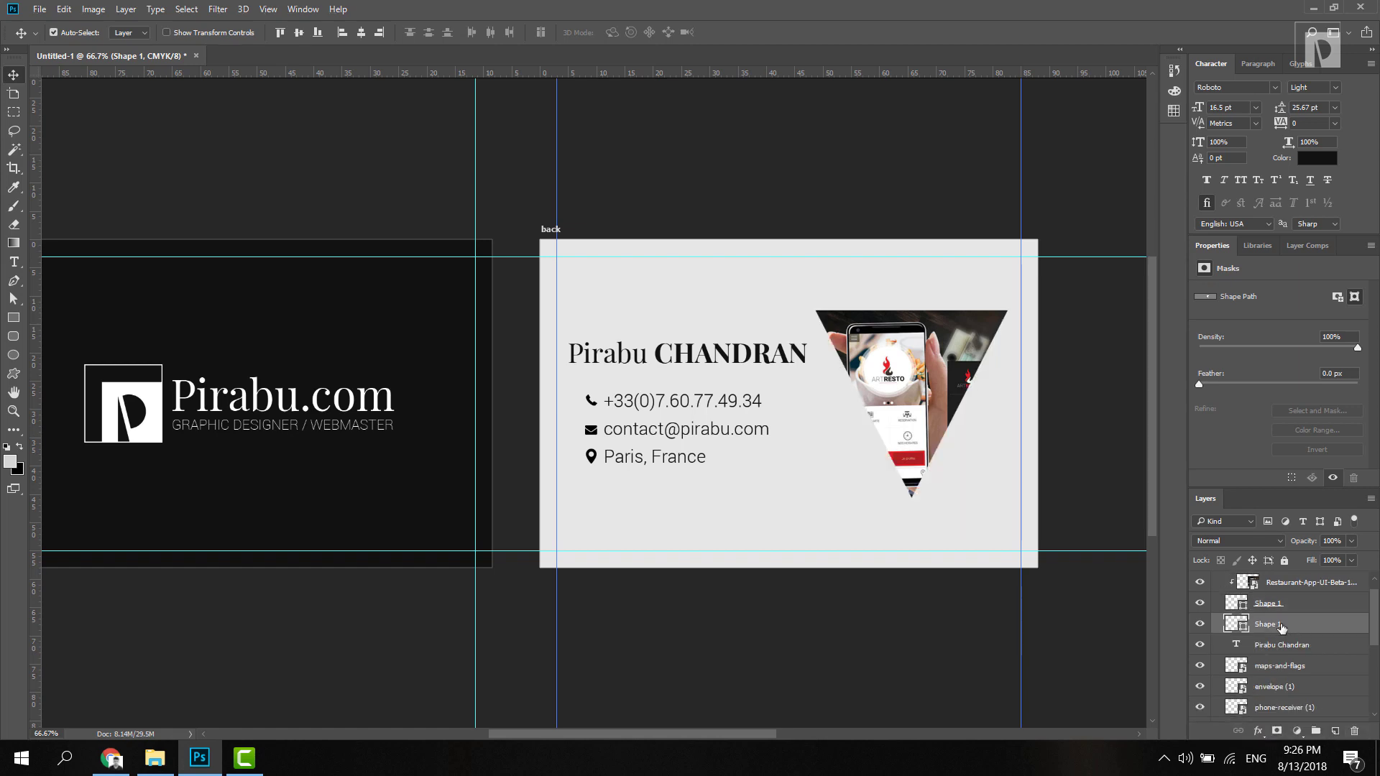
drag(1281, 627, 1332, 729)
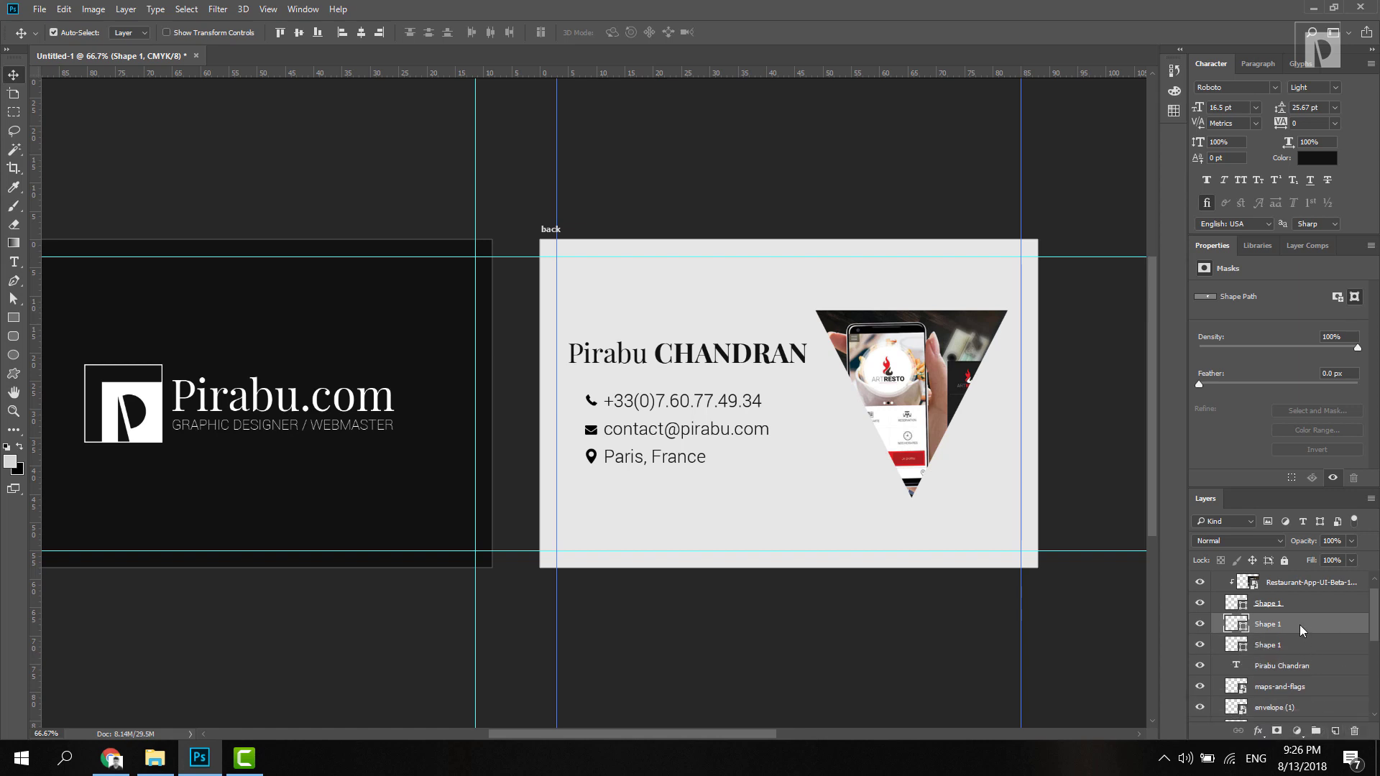
Step: Shrink the bottom triangle copy, flip it upright, and place it lower-left
click(1296, 646)
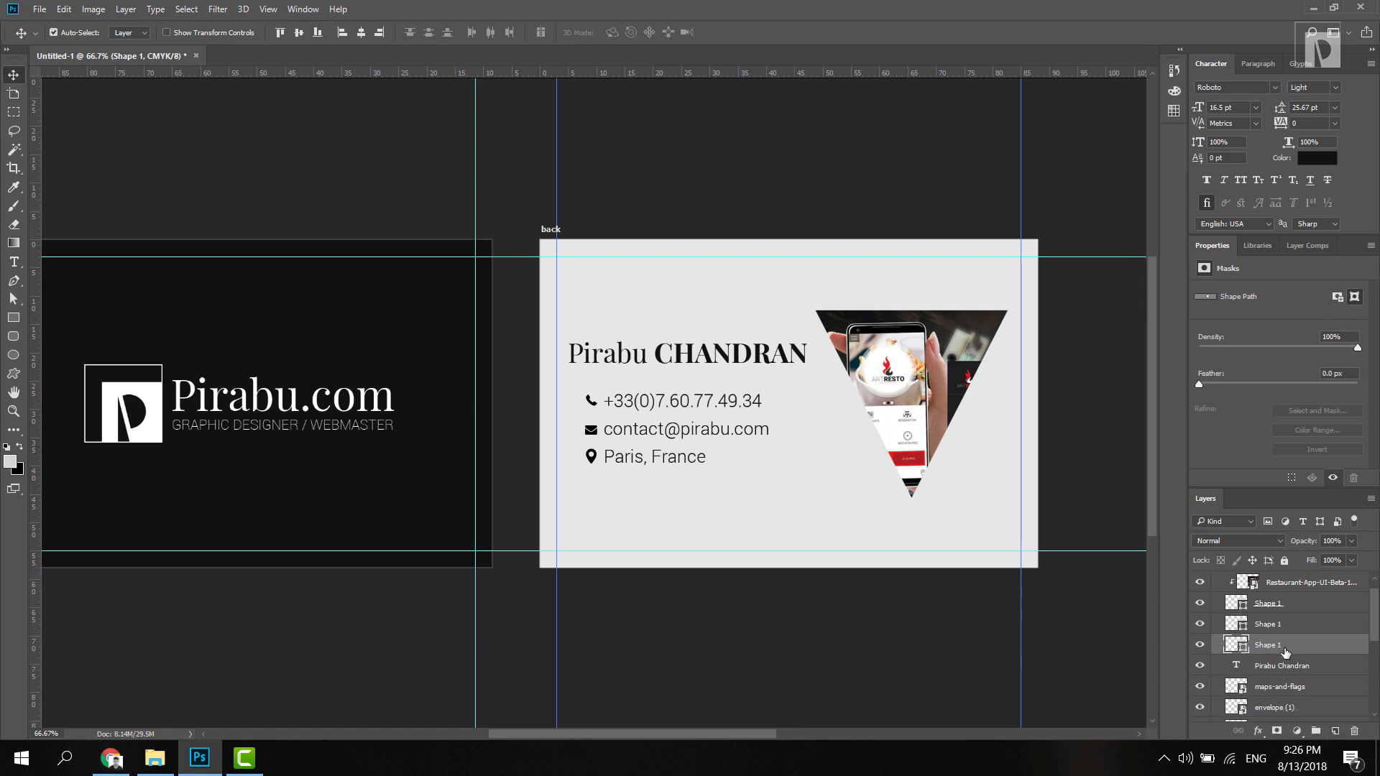
key(ctrl+t)
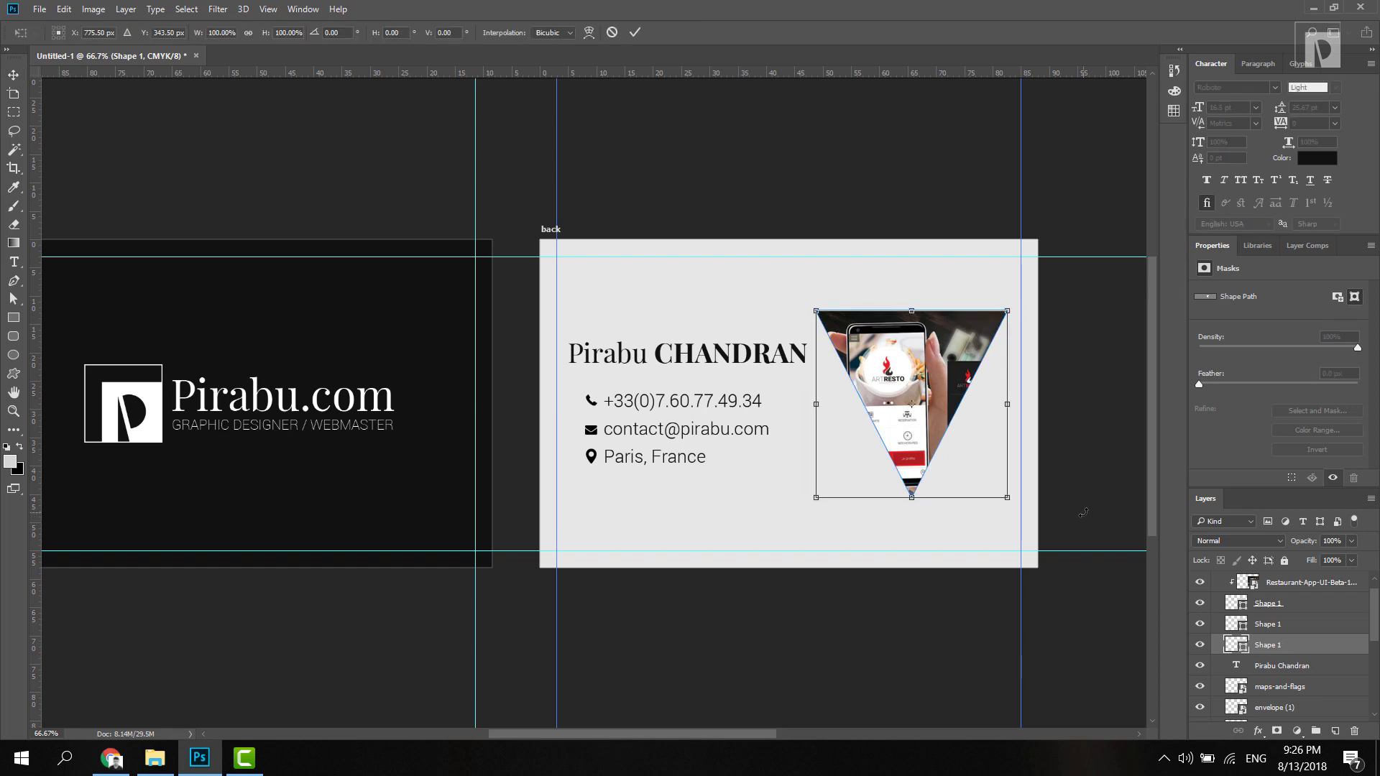
drag(1007, 310, 820, 513)
drag(904, 502, 874, 481)
key(Return)
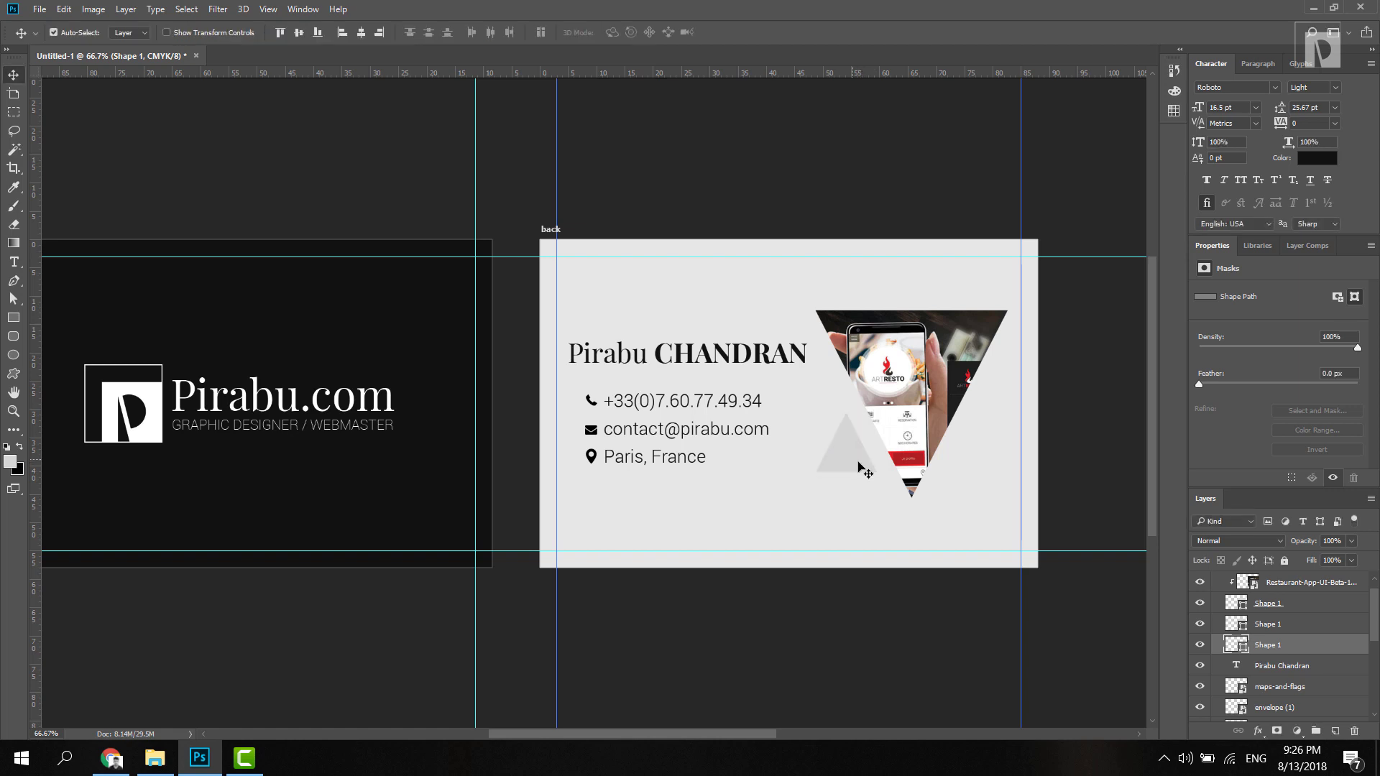
drag(850, 465, 851, 472)
Step: Enlarge the middle triangle copy so it sits offset behind the photo
click(1274, 630)
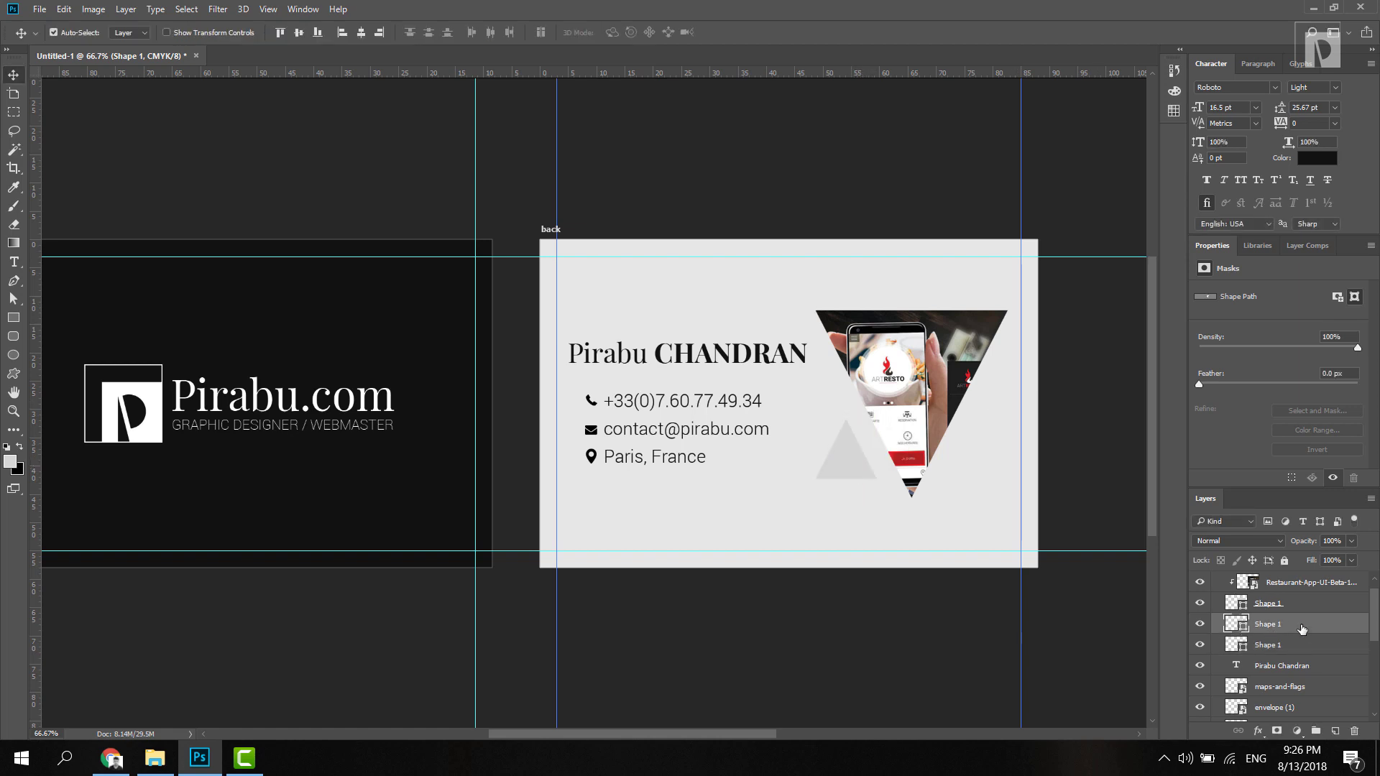
key(ctrl+t)
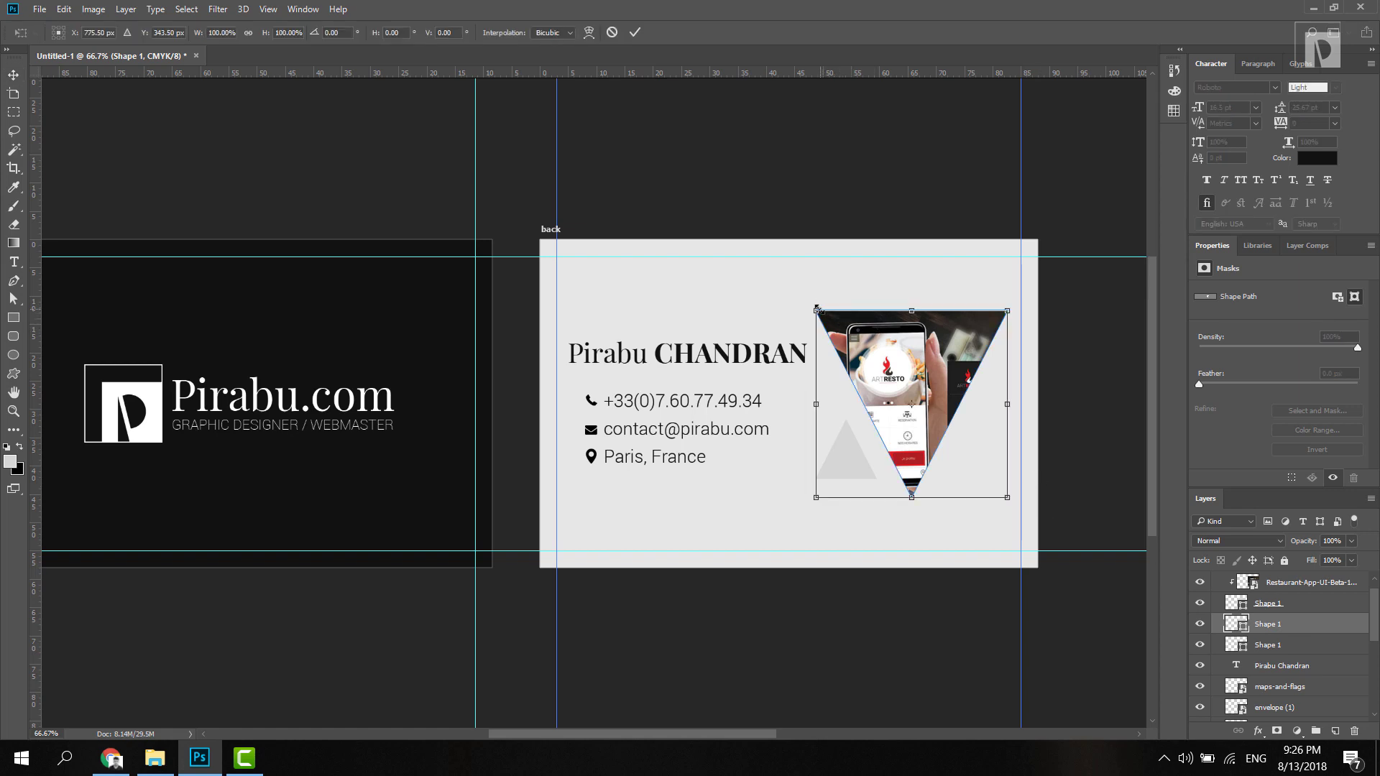
drag(818, 309, 805, 298)
click(1302, 615)
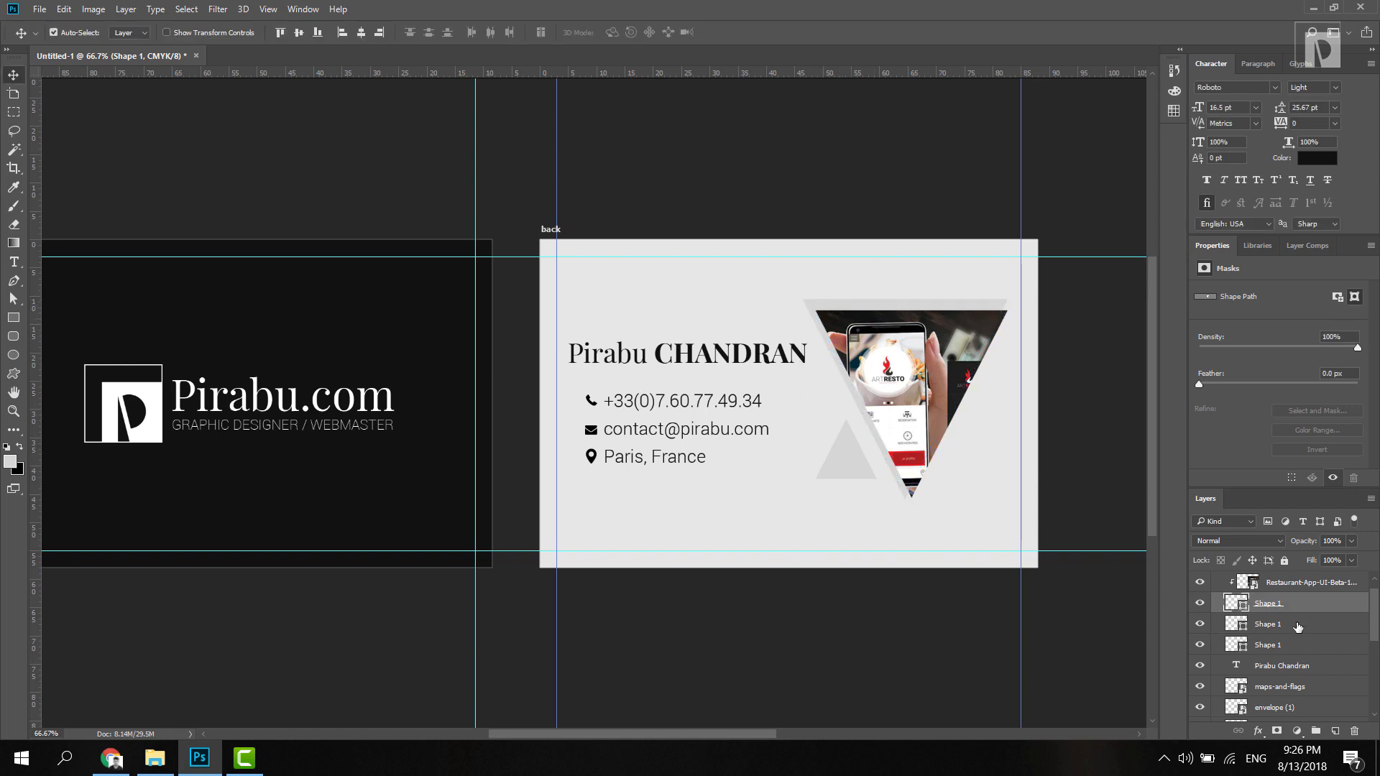
click(1298, 626)
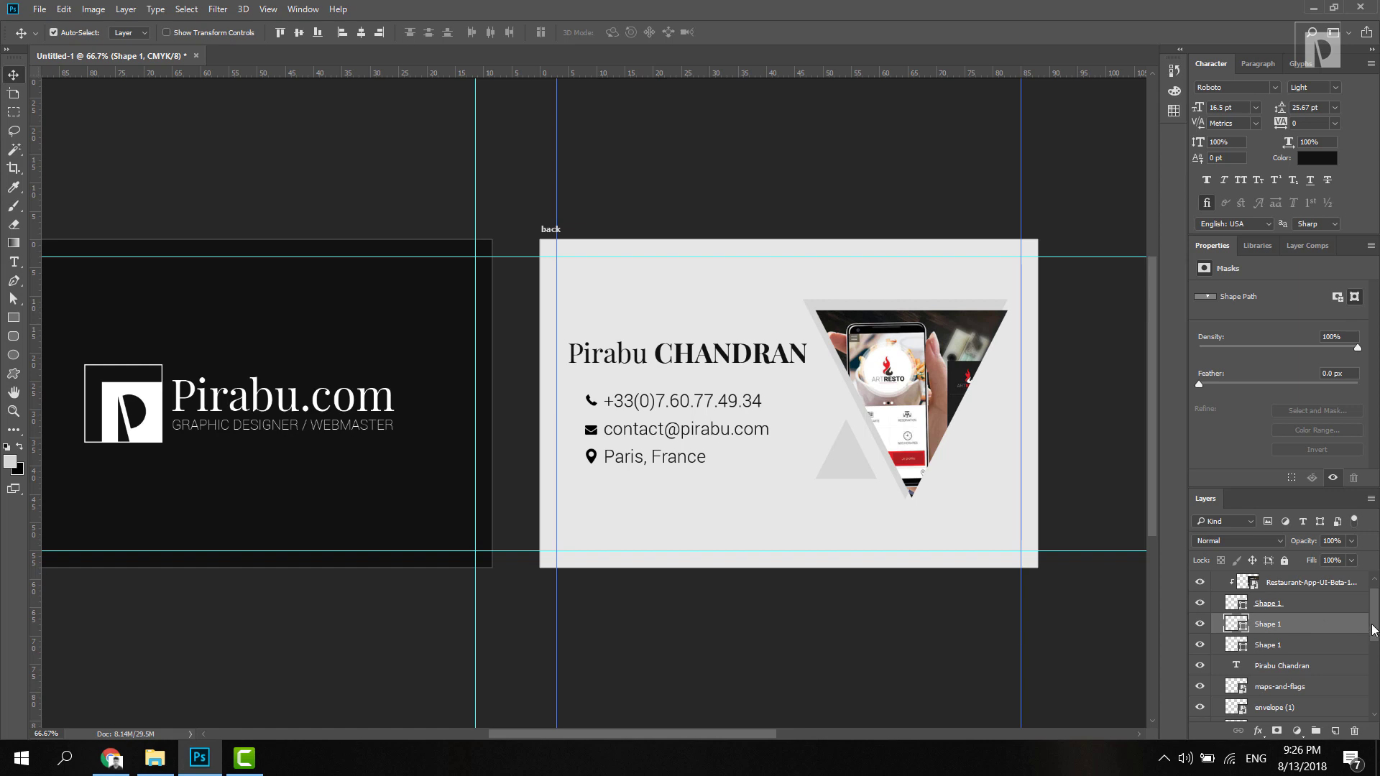
Step: Collapse the back card group, zoom out to both sides, and start saving the document
scroll(1373, 630, up, 1)
click(1216, 581)
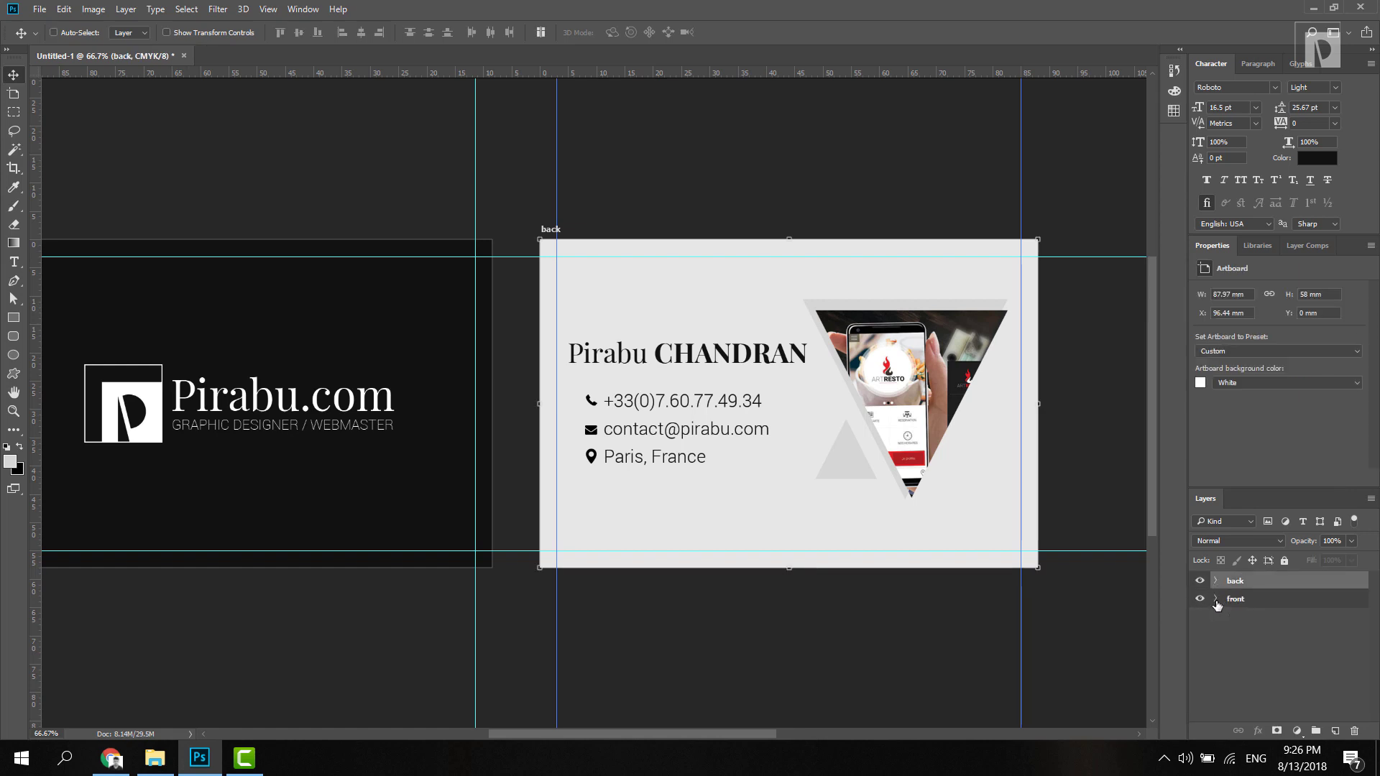
key(ctrl+minus)
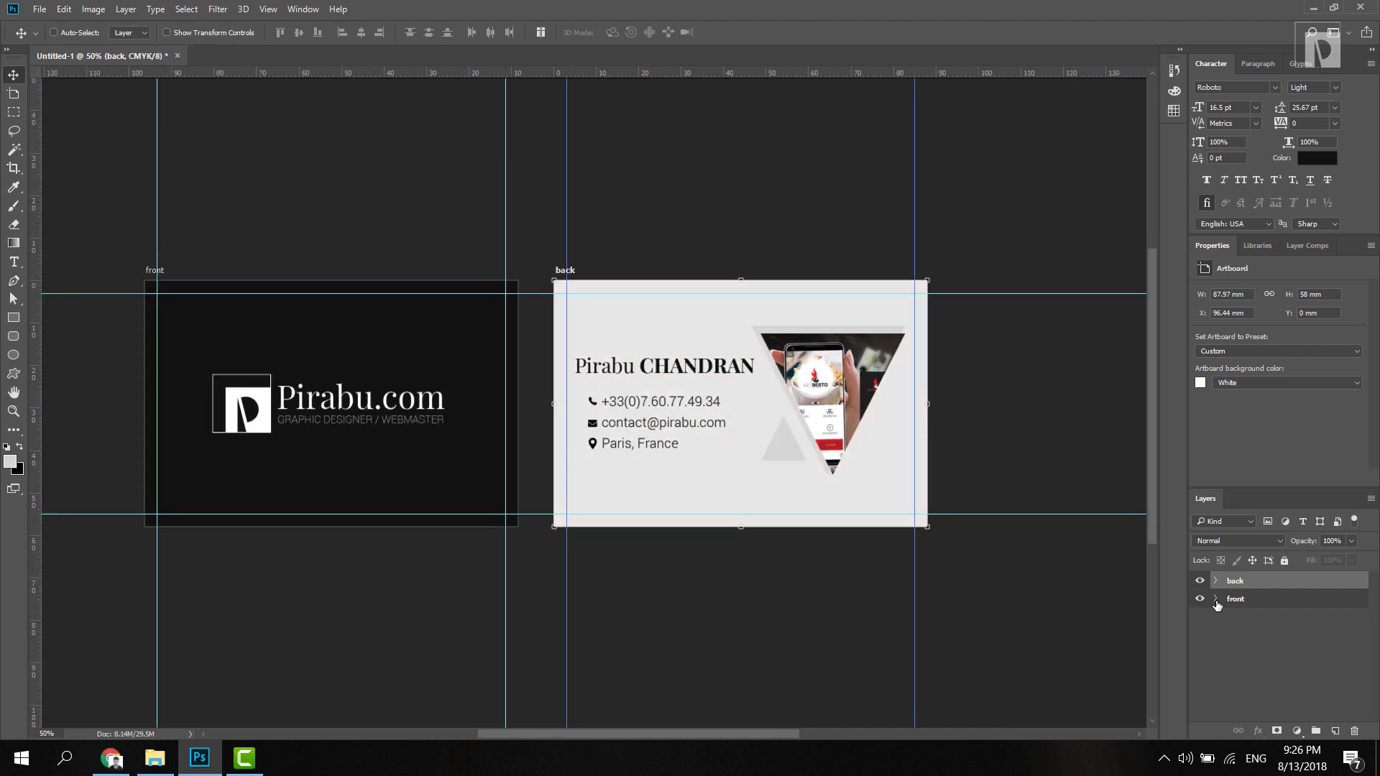
key(ctrl+s)
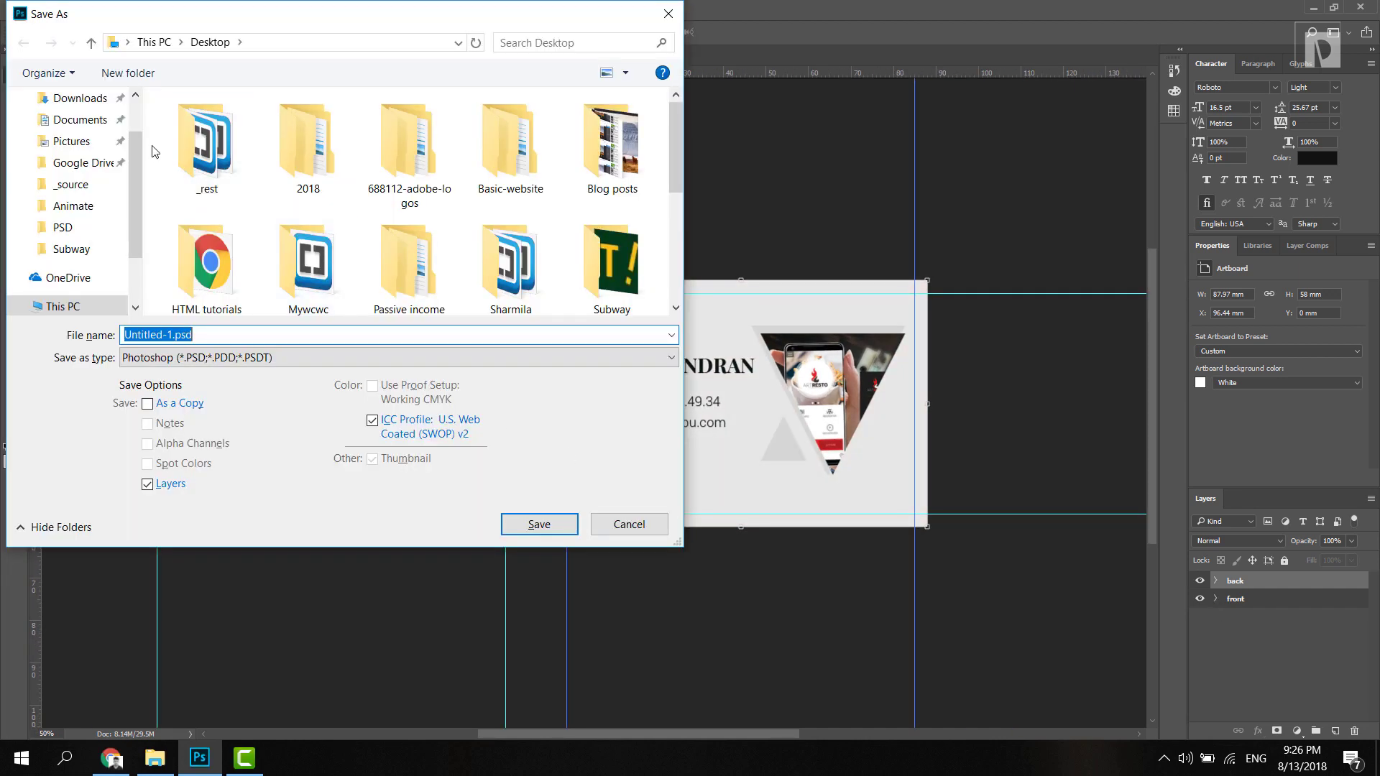